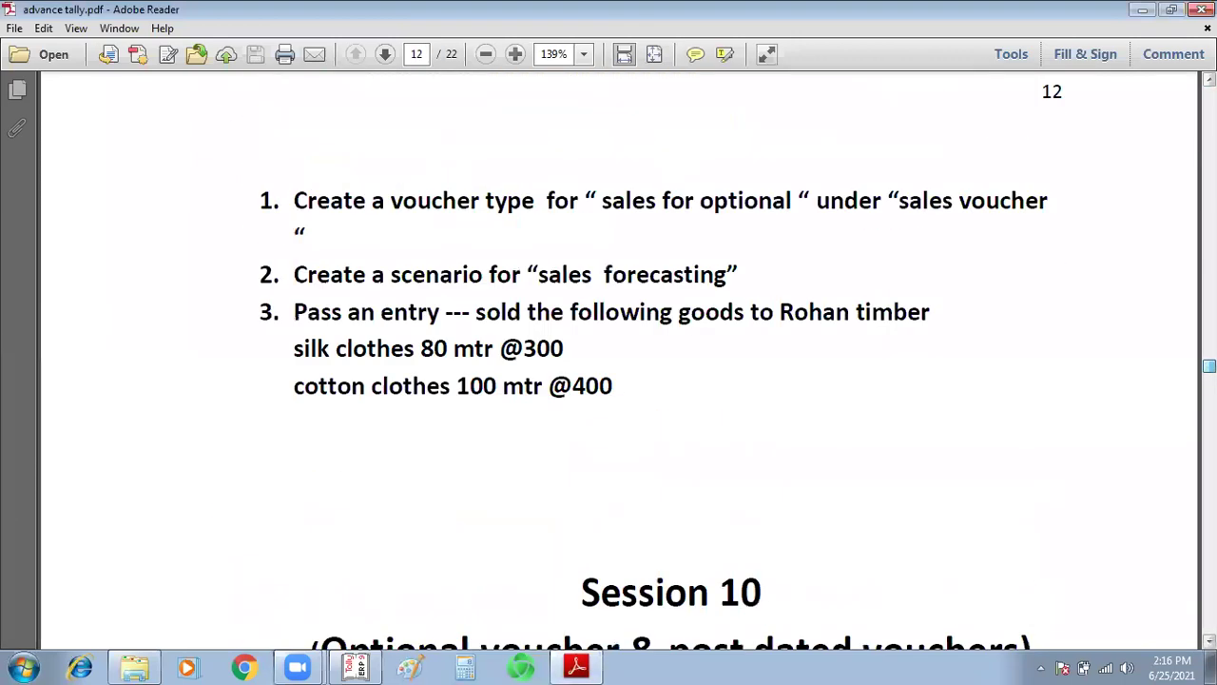
# Examine the Session 10 exercise on optional and post-dated vouchers in the PDF, highlighting "Optional voucher" in its heading.
pyautogui.scroll(-3, 956, 361)
pyautogui.scroll(4, 483, 260)
pyautogui.scroll(5, 483, 266)
pyautogui.scroll(-8, 482, 267)
pyautogui.scroll(-5, 482, 267)
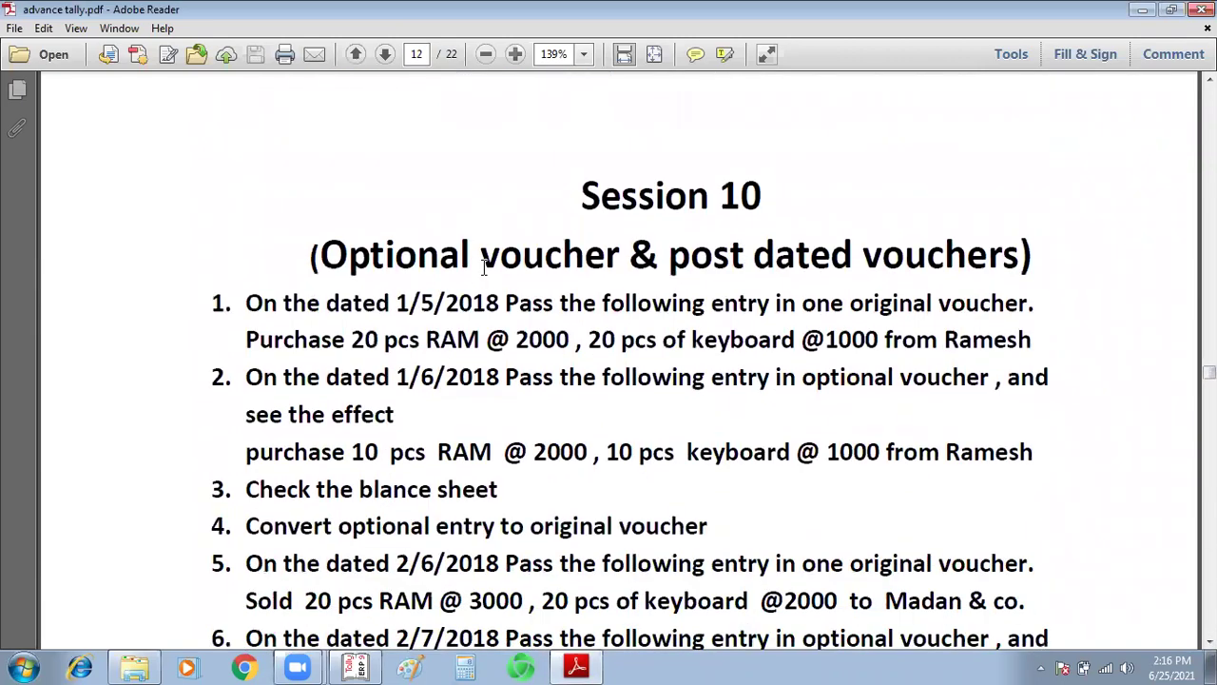
pyautogui.scroll(-2, 483, 267)
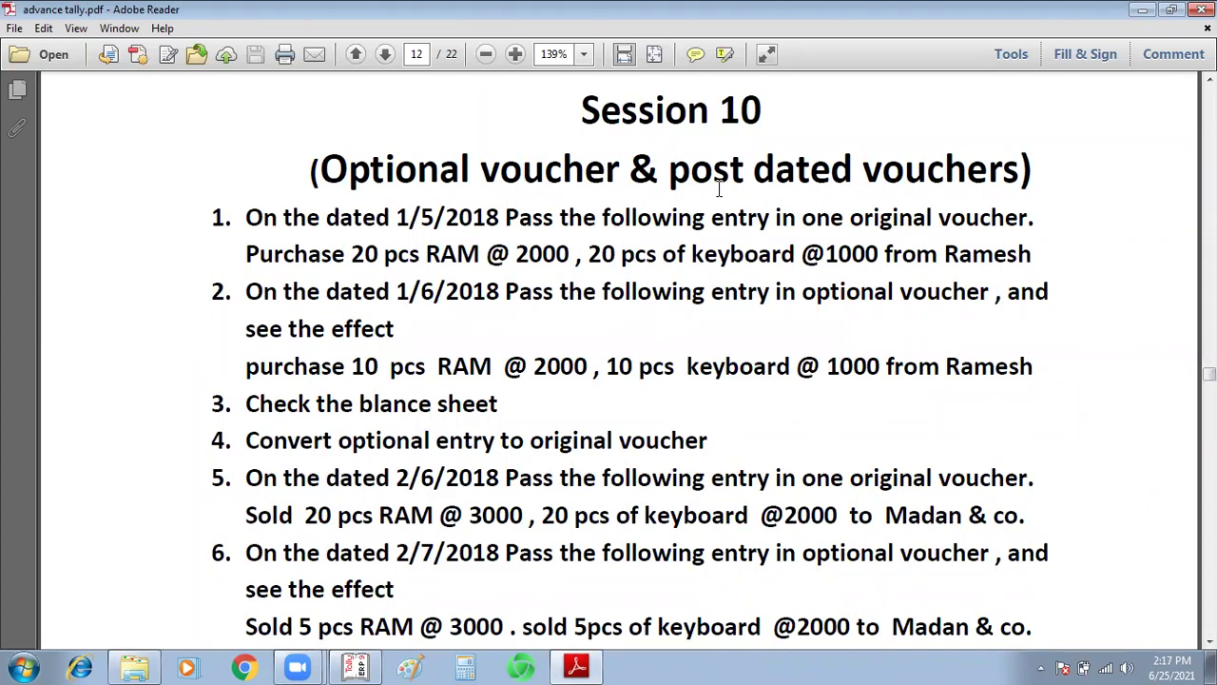
pyautogui.moveTo(326, 159); pyautogui.dragTo(620, 169)
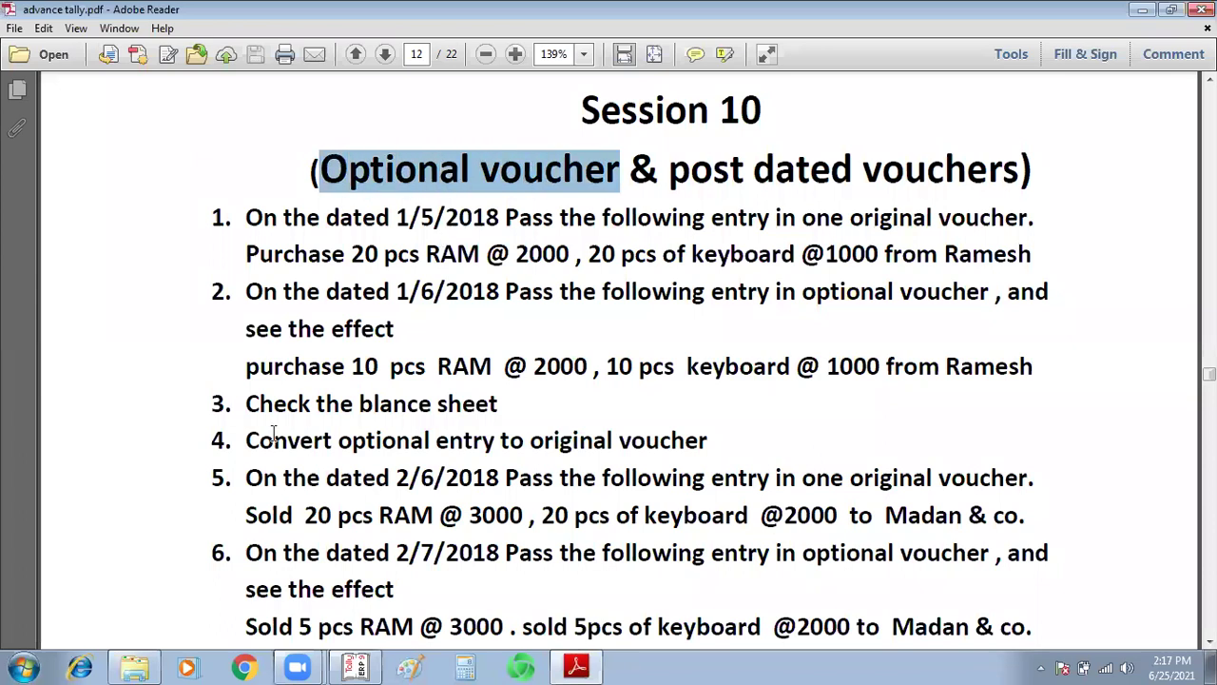
# Switch to Tally.ERP 9, start working in Educational Mode, and open accounting voucher creation for the PRICE LIST company.
pyautogui.click(366, 665)
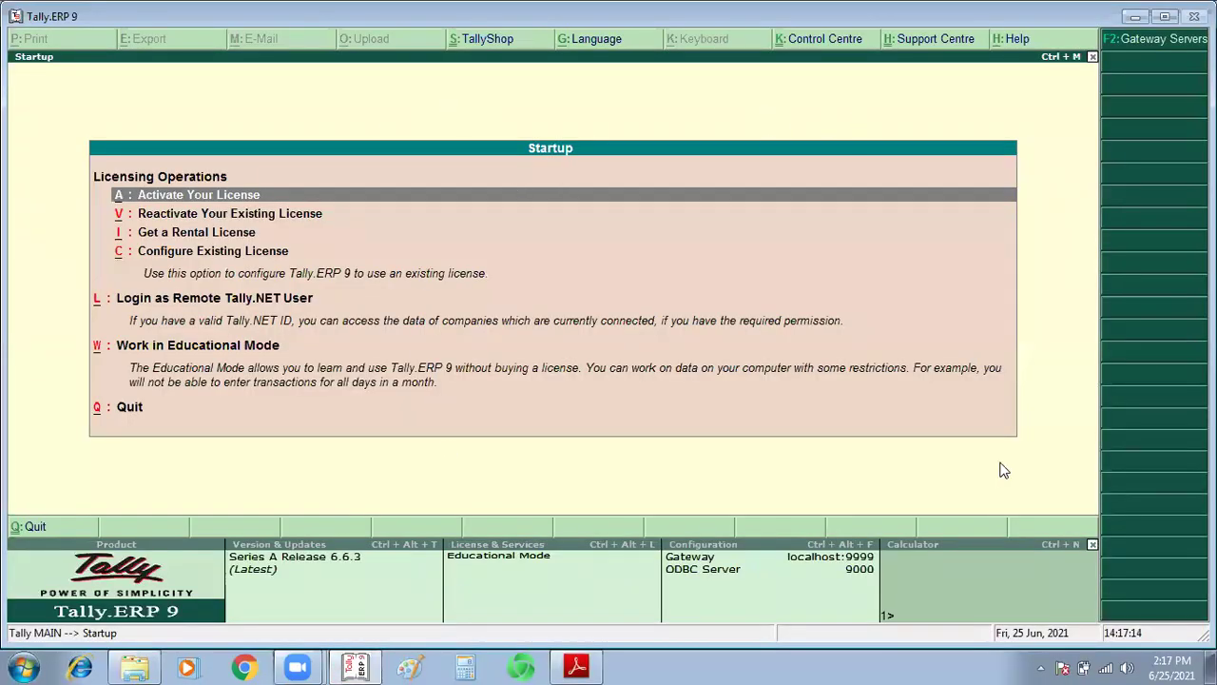
pyautogui.press('Down')
pyautogui.press('Down')
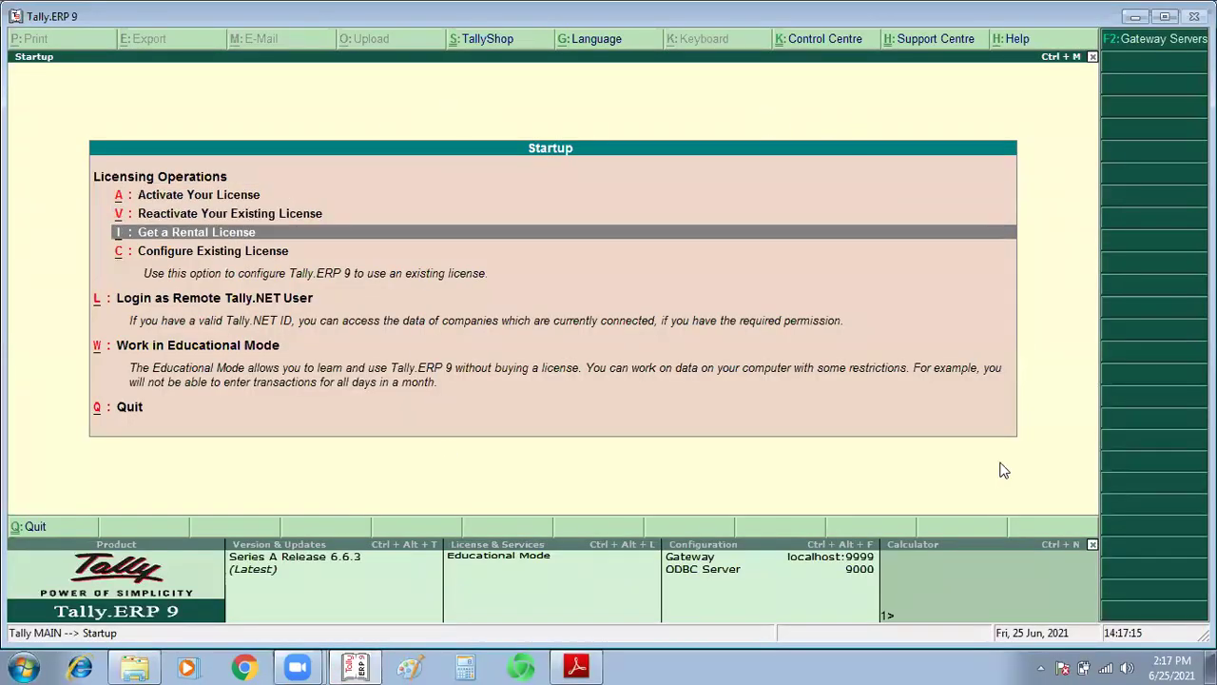
pyautogui.press('w')
pyautogui.press('Down')
pyautogui.press('Down')
pyautogui.press('Return')
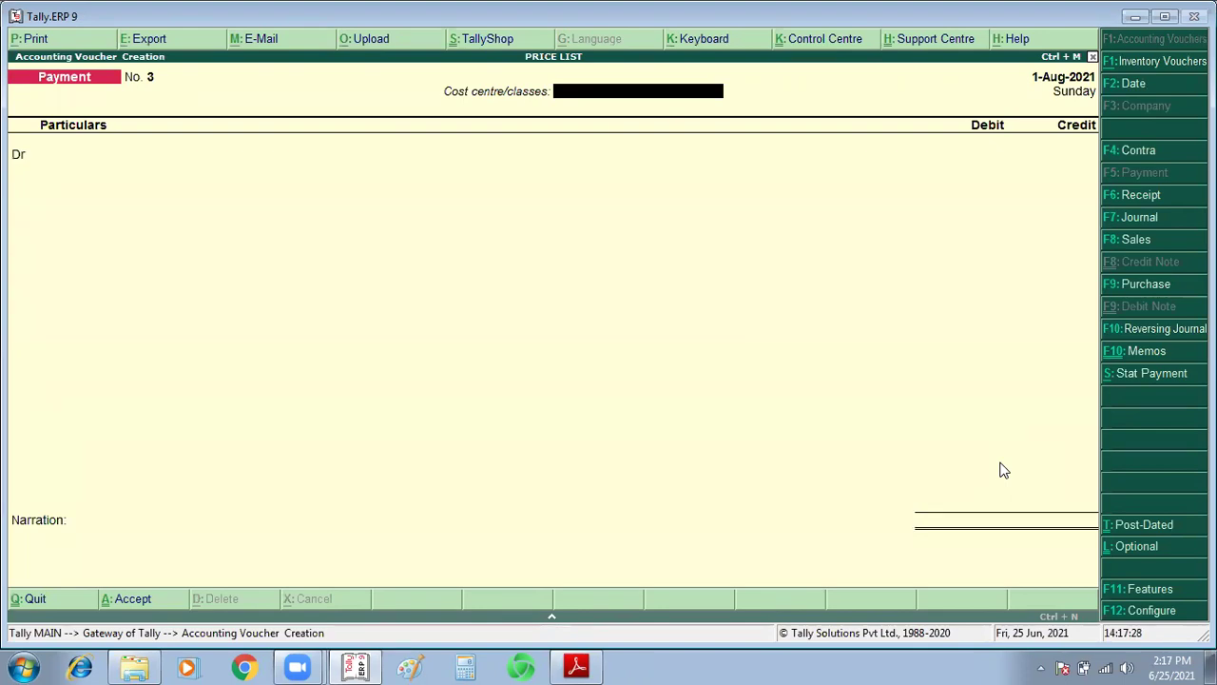
# Look through the contra, payment, receipt, journal and sales voucher types, then back out of the sales selection.
pyautogui.press('F4')
pyautogui.press('F5')
pyautogui.press('F6')
pyautogui.press('F7')
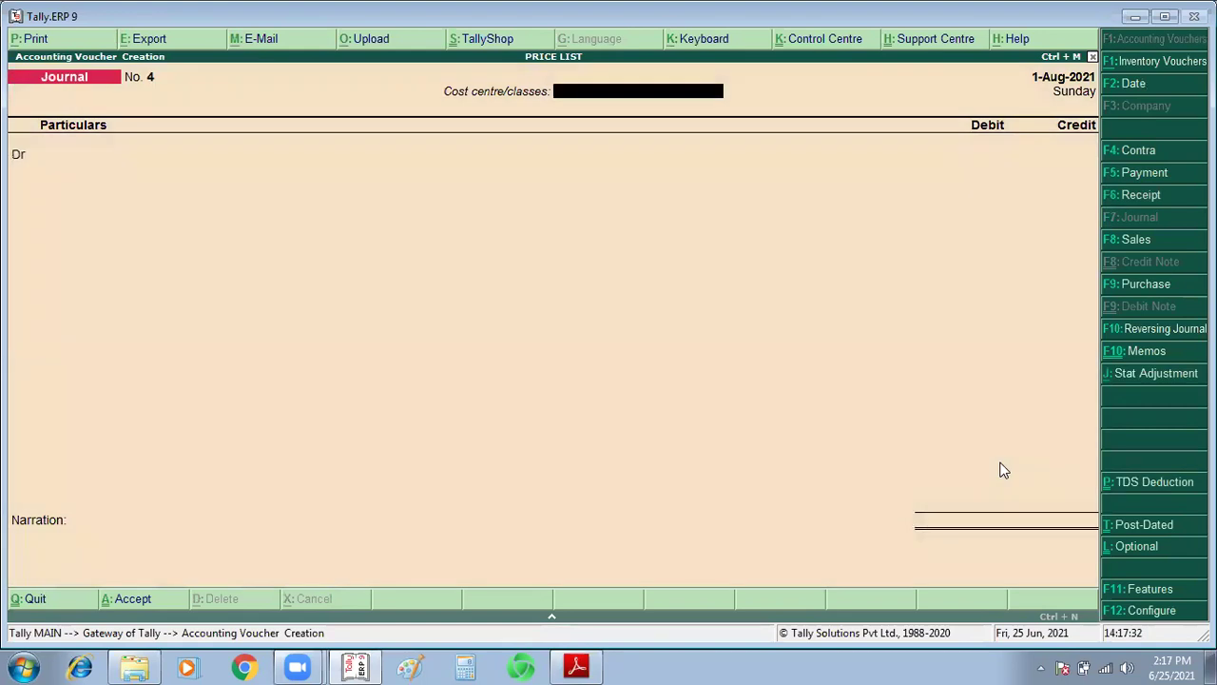
pyautogui.press('F8')
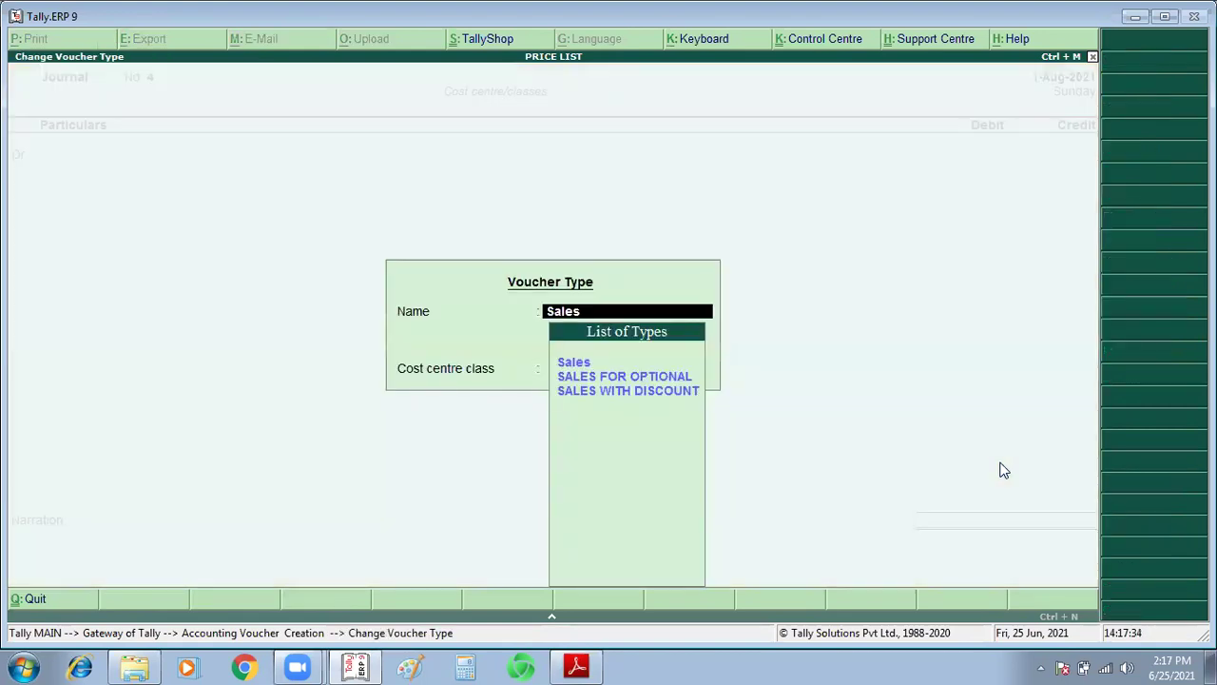
pyautogui.press('Return')
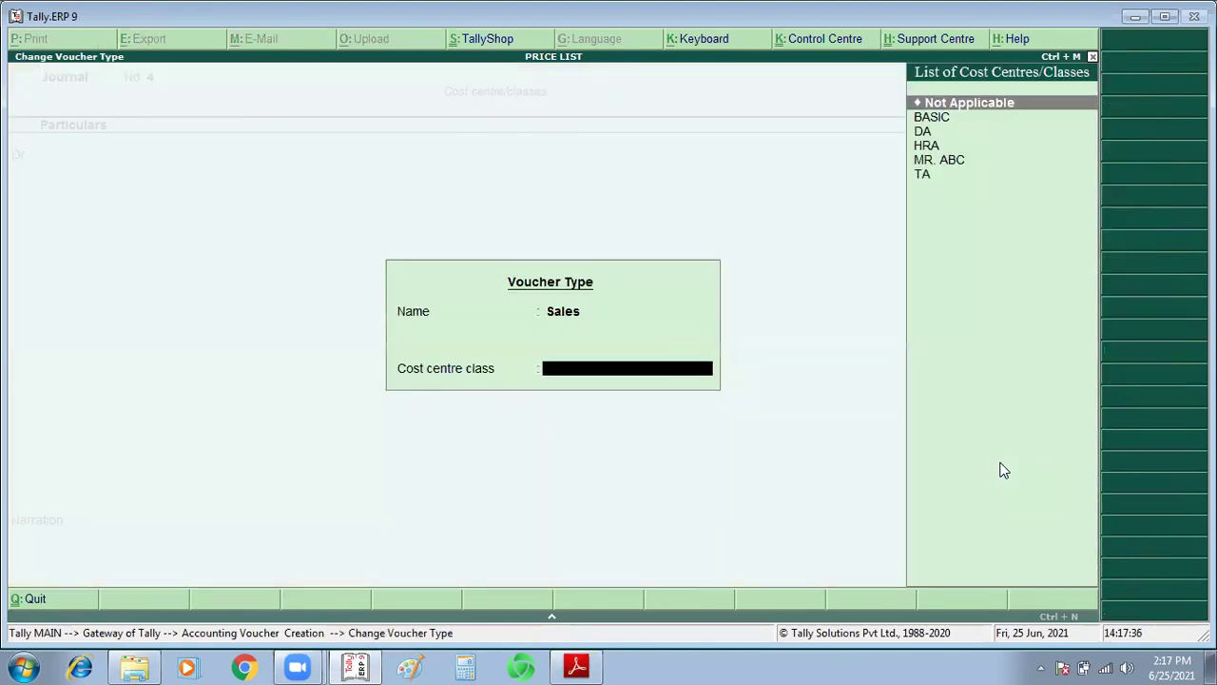
pyautogui.press('Escape')
pyautogui.press('Escape')
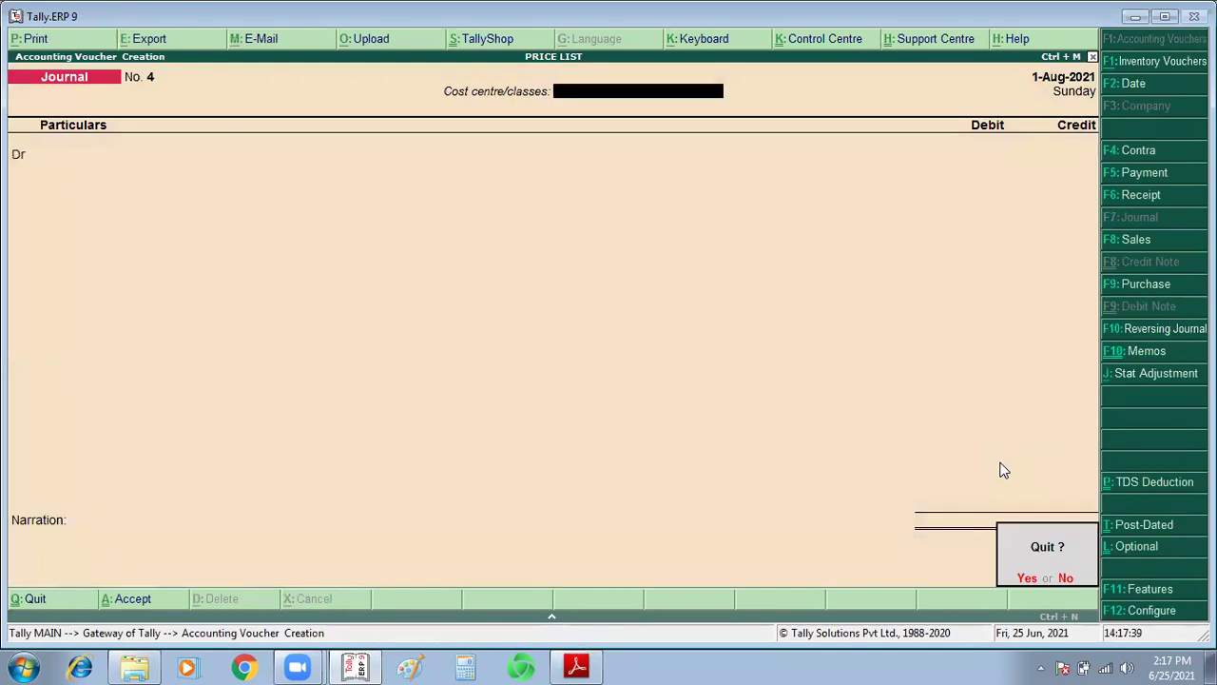
pyautogui.press('y')
pyautogui.press('Return')
# View the standard Purchase voucher with no cost centre class, followed by the Reversing Journal voucher.
pyautogui.press('F9')
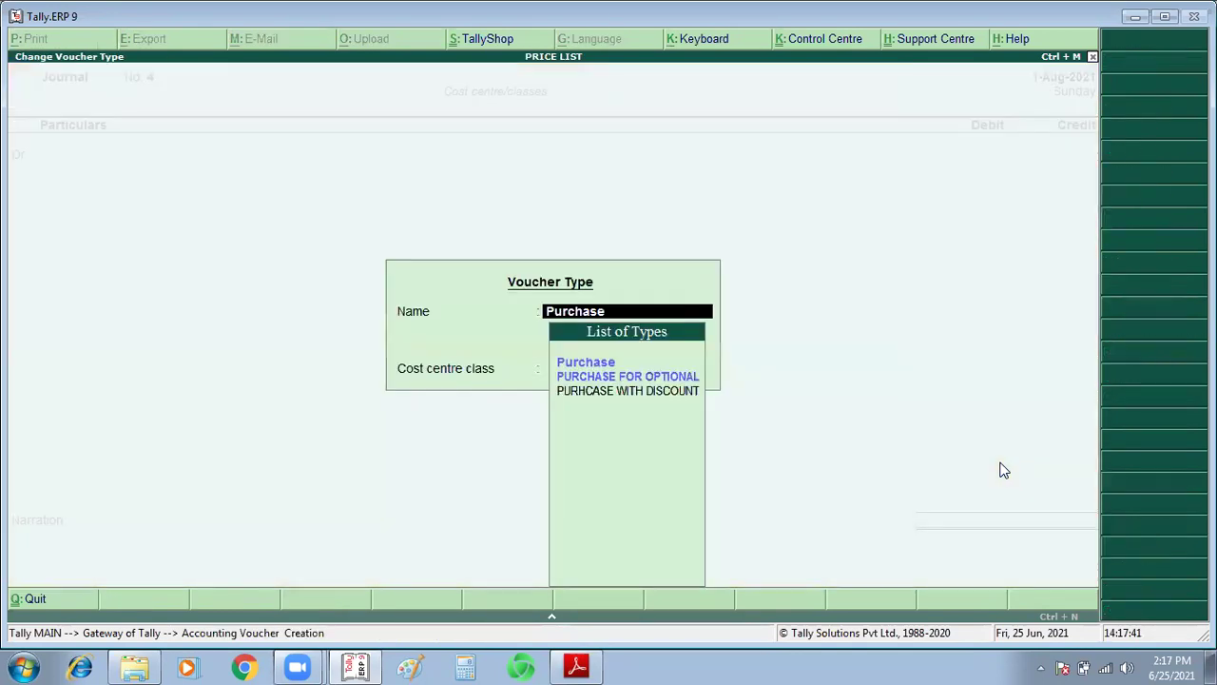
pyautogui.press('Return')
pyautogui.press('Return')
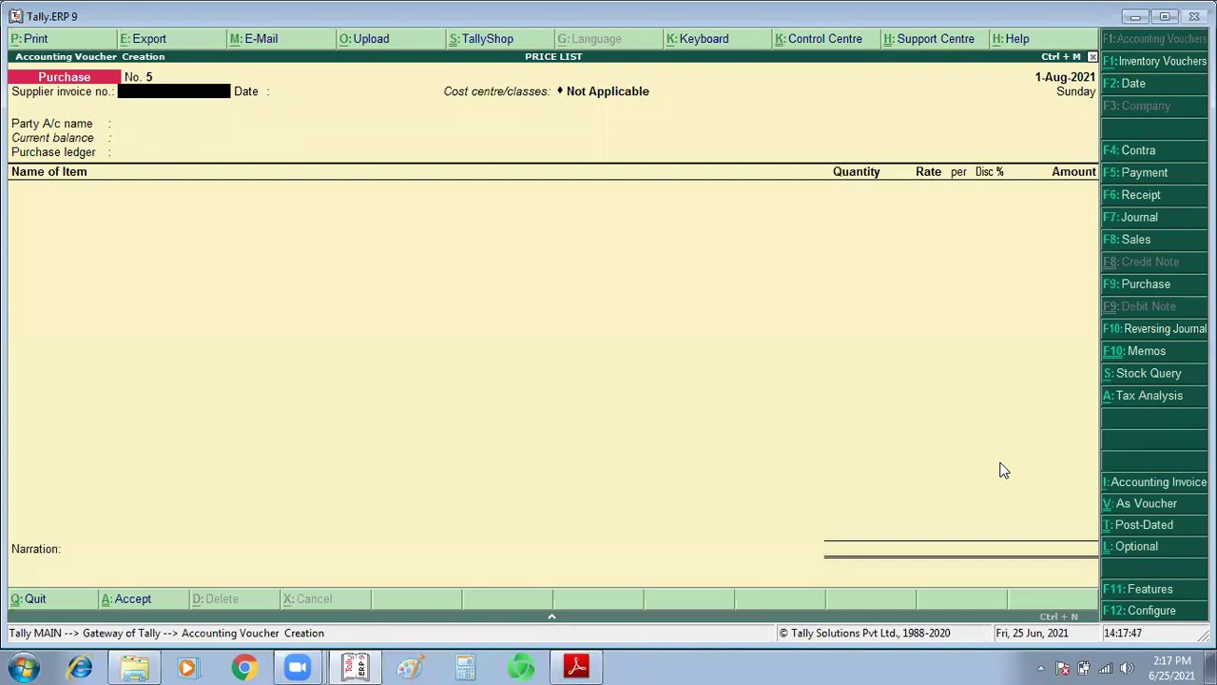
pyautogui.press('F10')
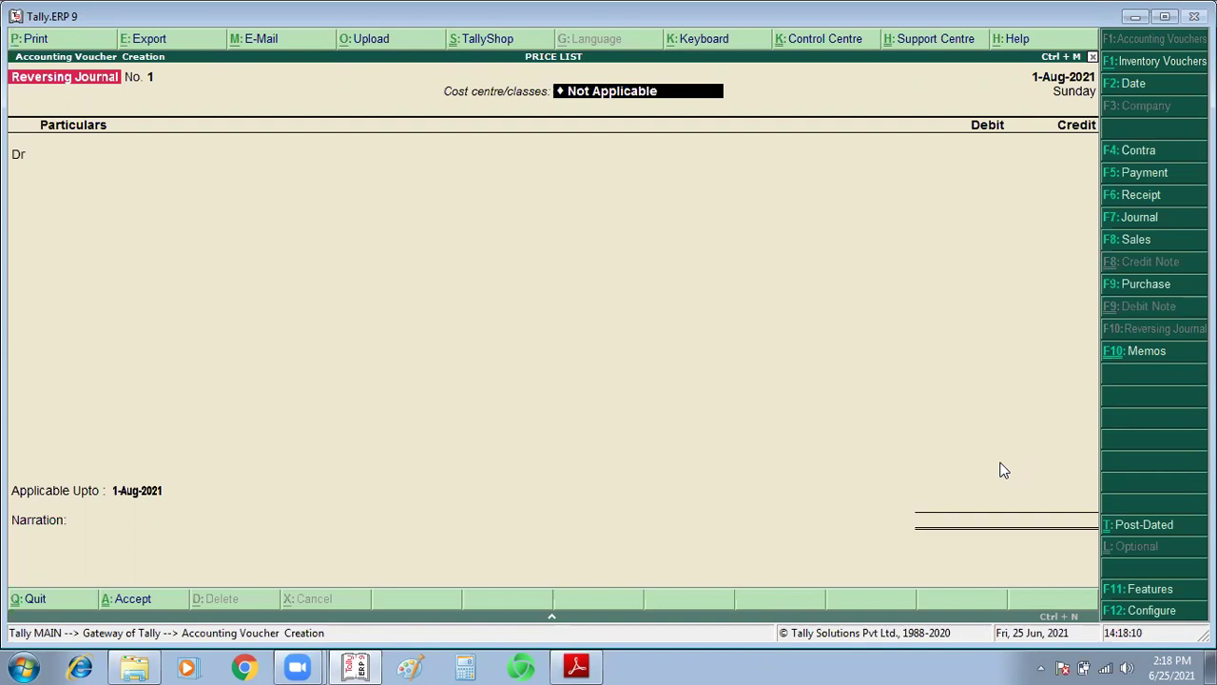
# Review the PRICE LIST company's accounting features down to the reversing journals and optional vouchers option, and accept them.
pyautogui.press('F11')
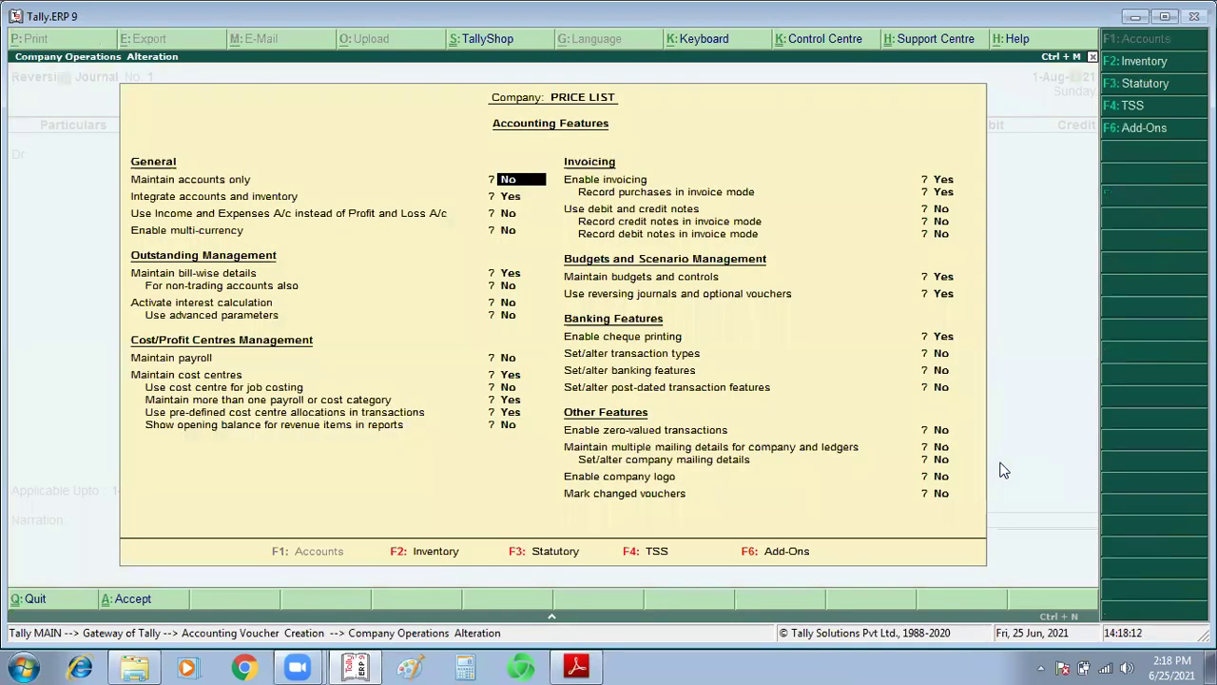
pyautogui.press('Return')
pyautogui.press('Return')
pyautogui.press('Return')
pyautogui.press('Return')
pyautogui.press('Return')
pyautogui.press('Return')
pyautogui.press('Return')
pyautogui.press('Return')
pyautogui.press('Return')
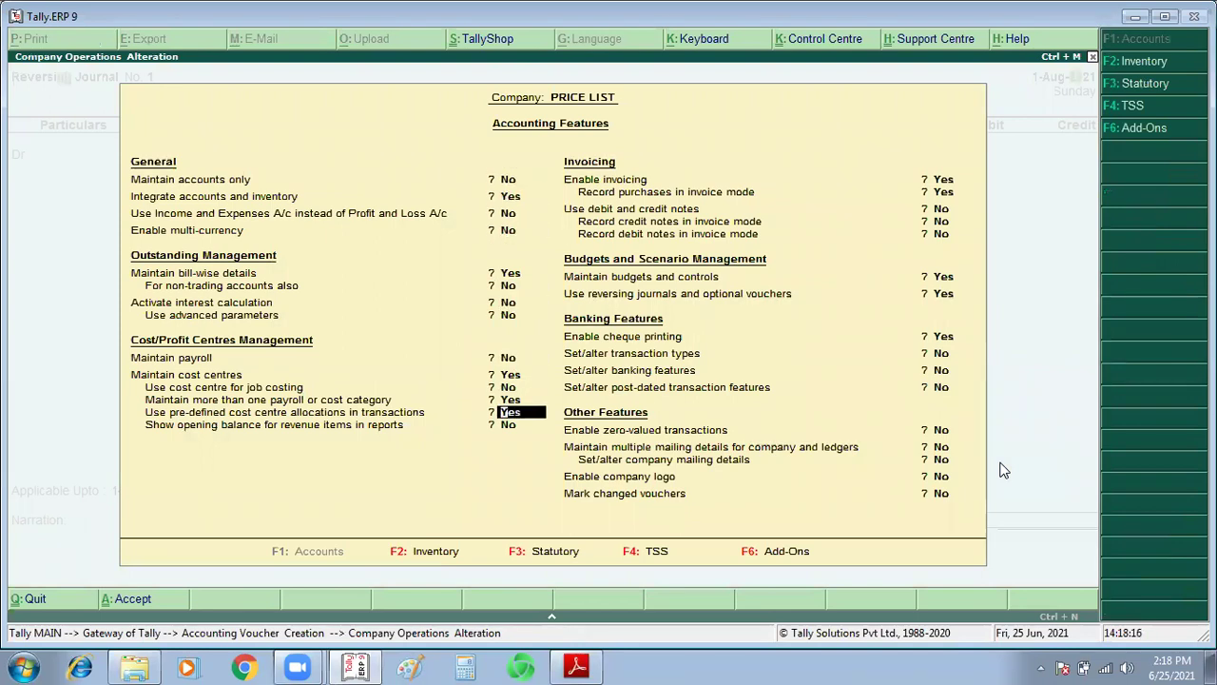
pyautogui.press('Return')
pyautogui.press('Return')
pyautogui.press('Return')
pyautogui.press('Return')
pyautogui.press('Return')
pyautogui.press('Return')
pyautogui.press('Return')
pyautogui.press('Return')
pyautogui.press('Return')
pyautogui.press('Return')
pyautogui.press('Return')
pyautogui.press('Return')
pyautogui.press('Return')
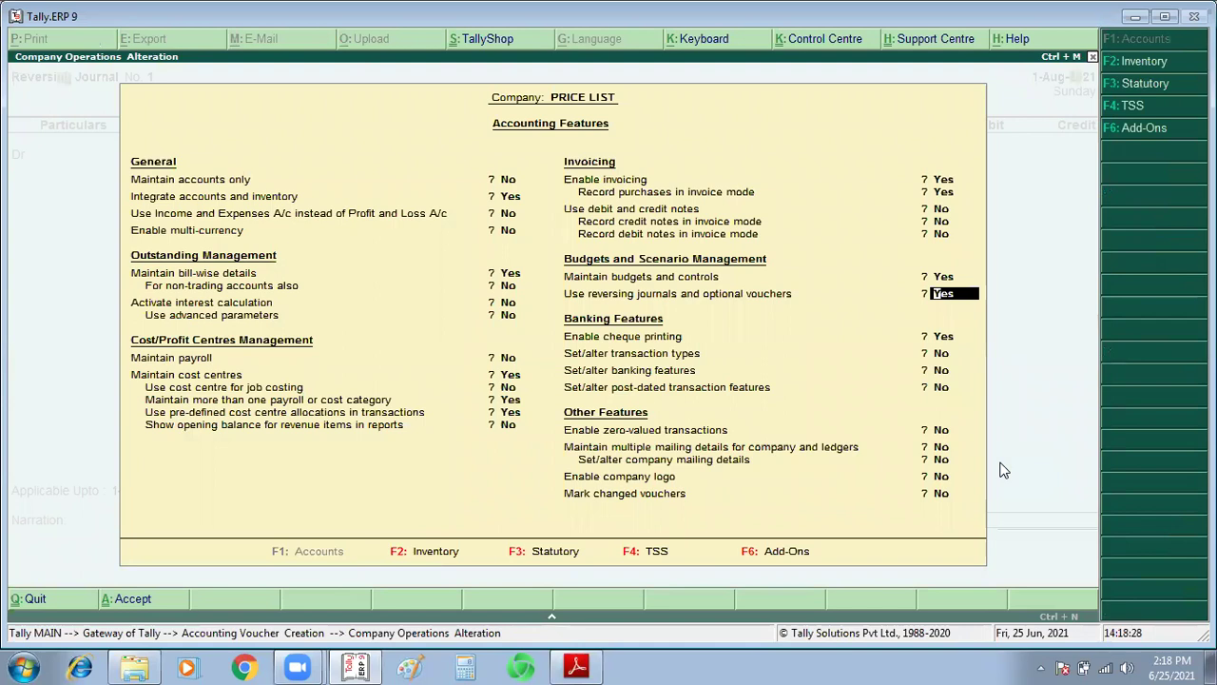
pyautogui.hotkey('ctrl', 'a')
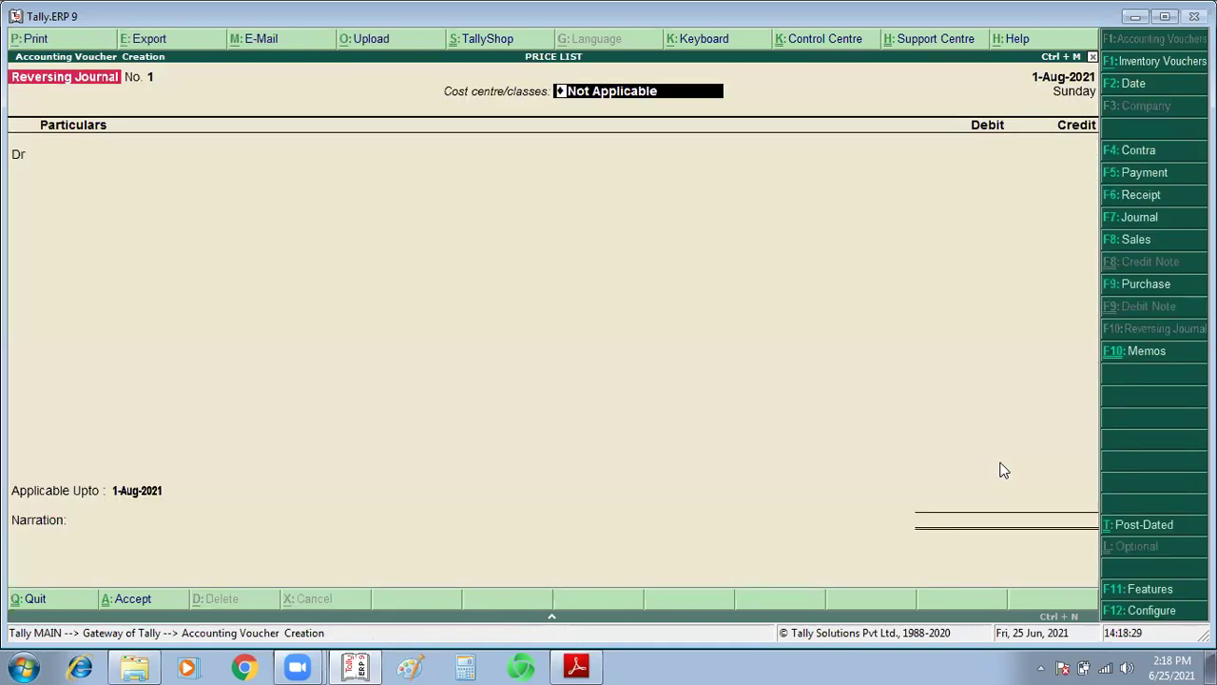
# Return to the Gateway of Tally and reopen accounting voucher creation.
pyautogui.press('Escape')
pyautogui.press('Escape')
pyautogui.press('n')
pyautogui.press('Down')
pyautogui.press('Down')
pyautogui.press('Down')
pyautogui.press('Up')
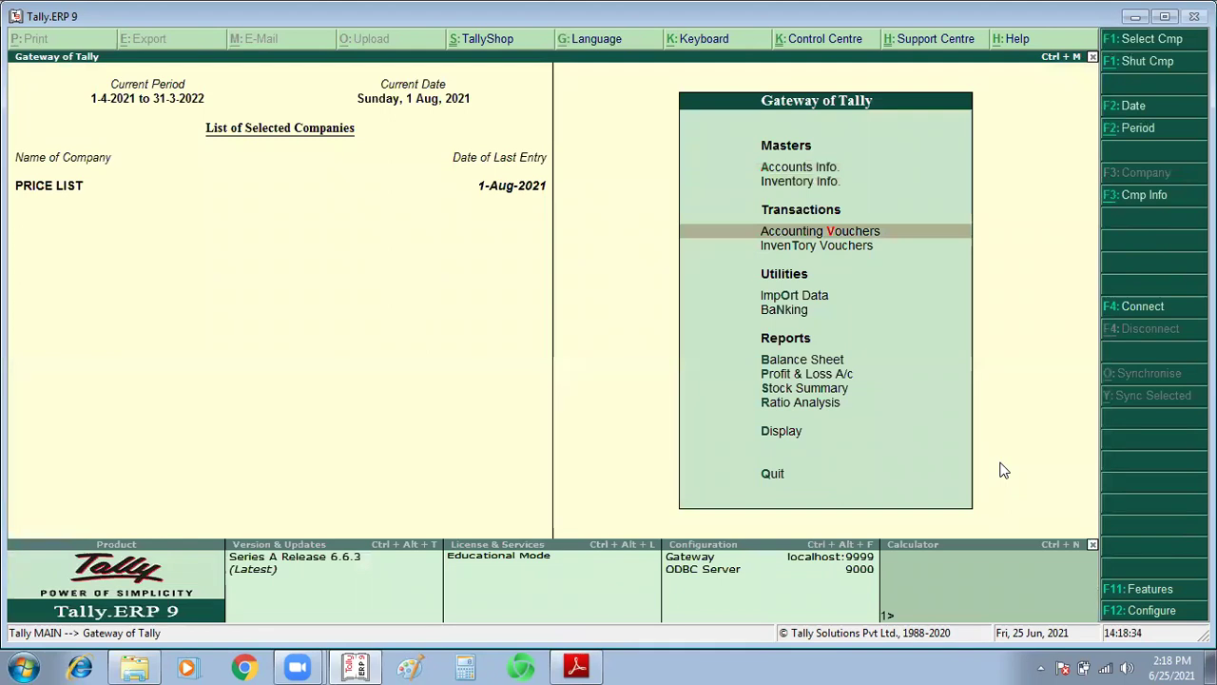
pyautogui.press('Return')
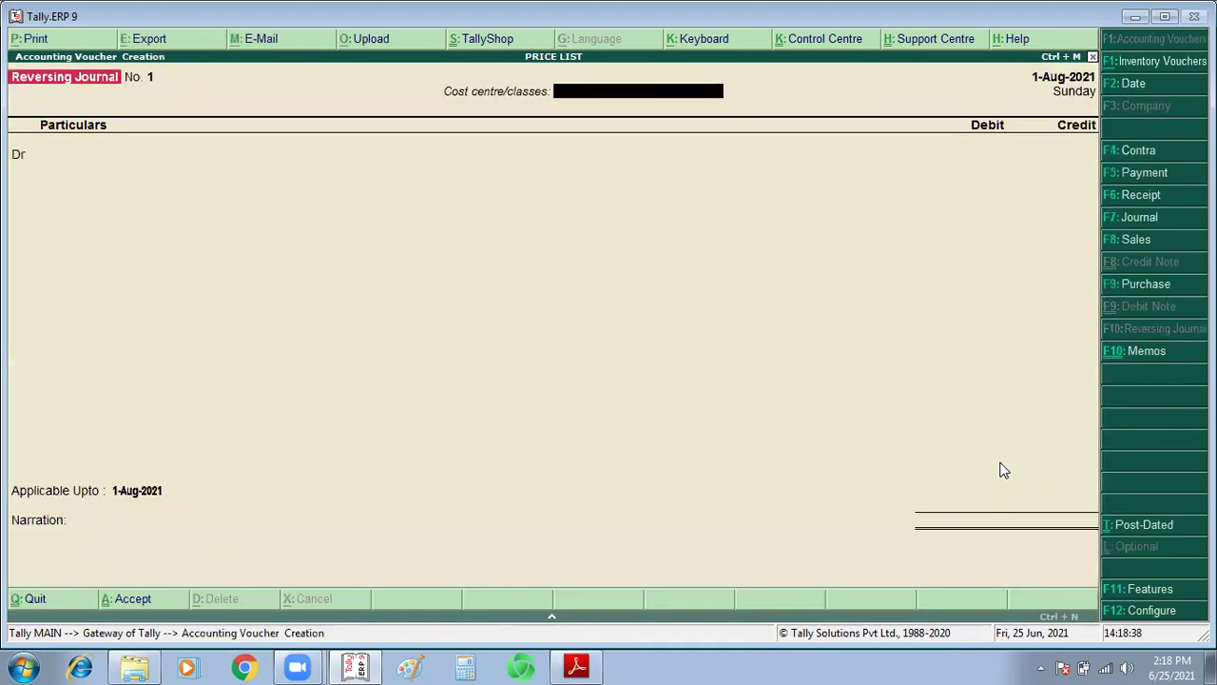
# Review the original-voucher purchase entry of question 1 in the Adobe Reader exercise, then return to Tally.ERP 9.
pyautogui.hotkey('alt', 'Tab')
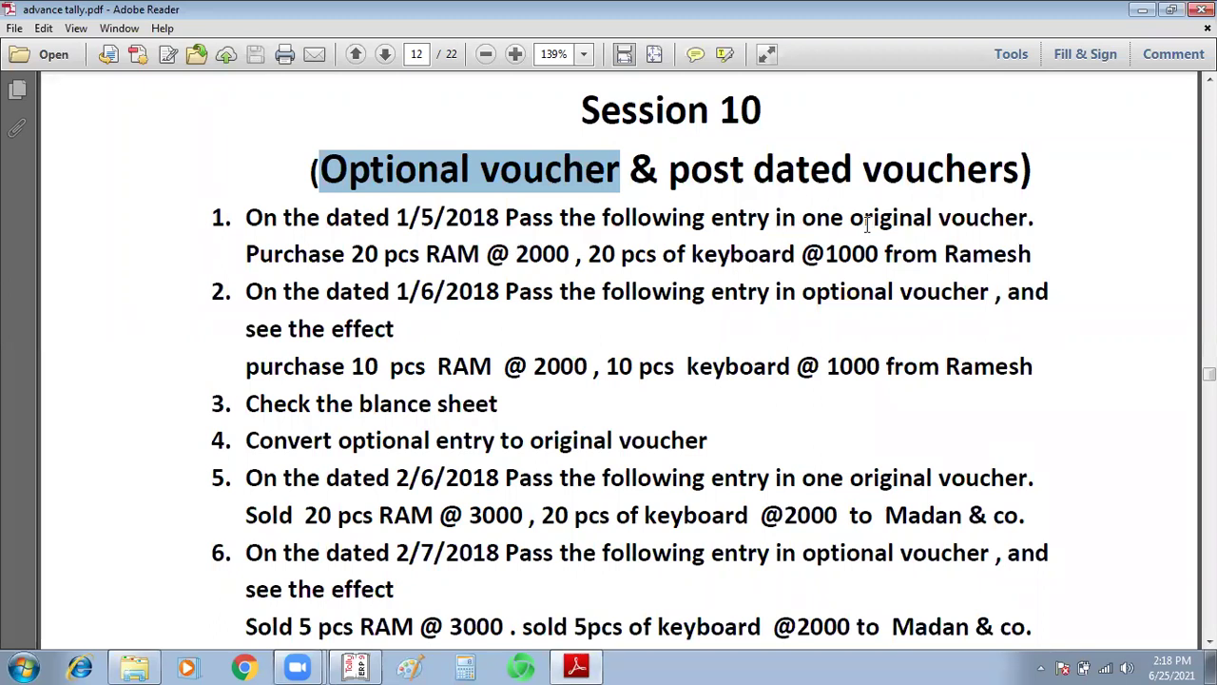
pyautogui.moveTo(850, 218); pyautogui.dragTo(938, 220)
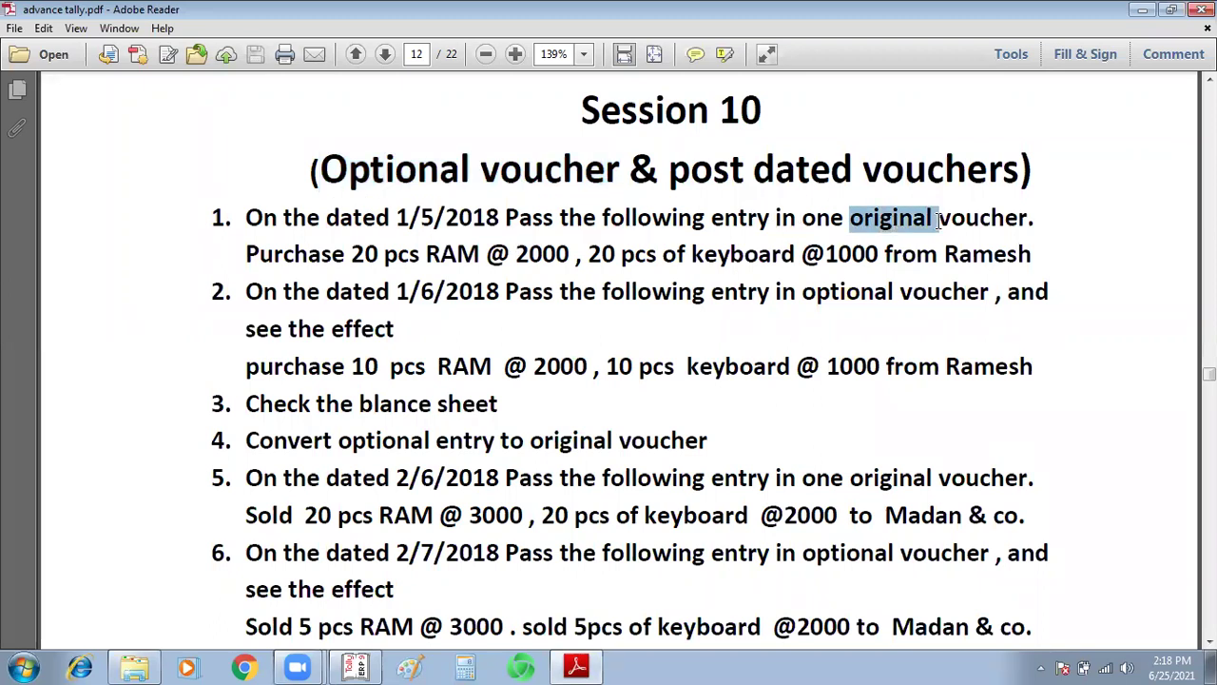
pyautogui.click(304, 259)
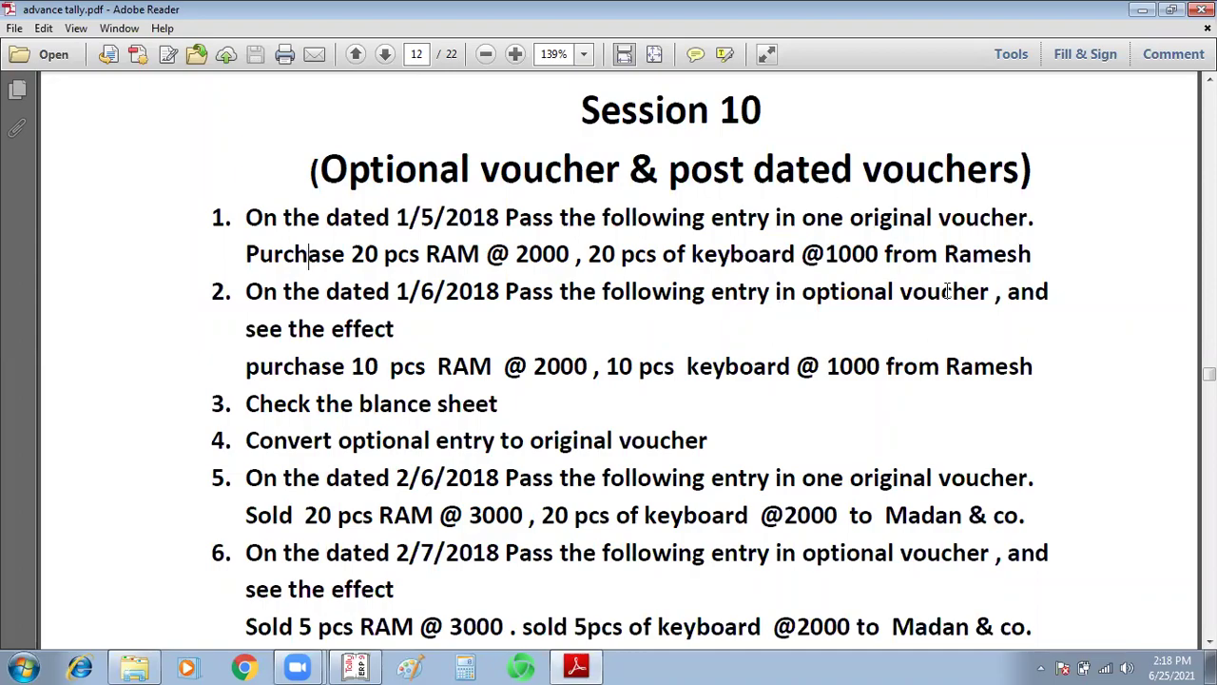
pyautogui.hotkey('alt', 'Tab')
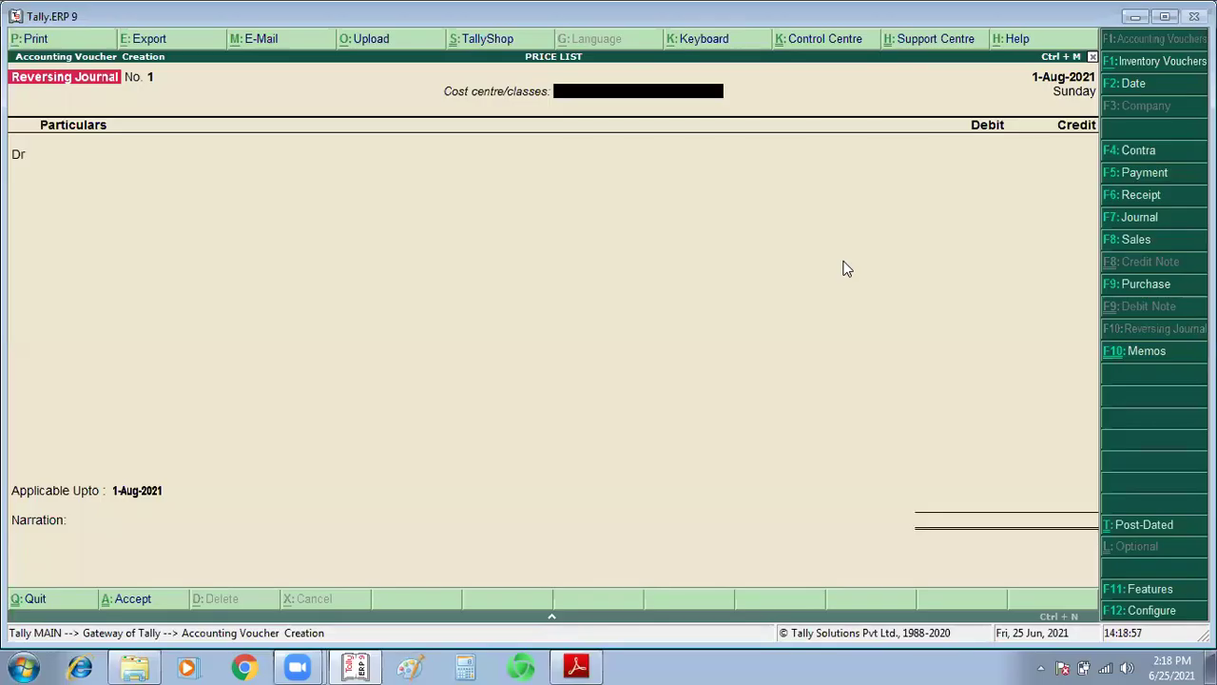
pyautogui.press('F9')
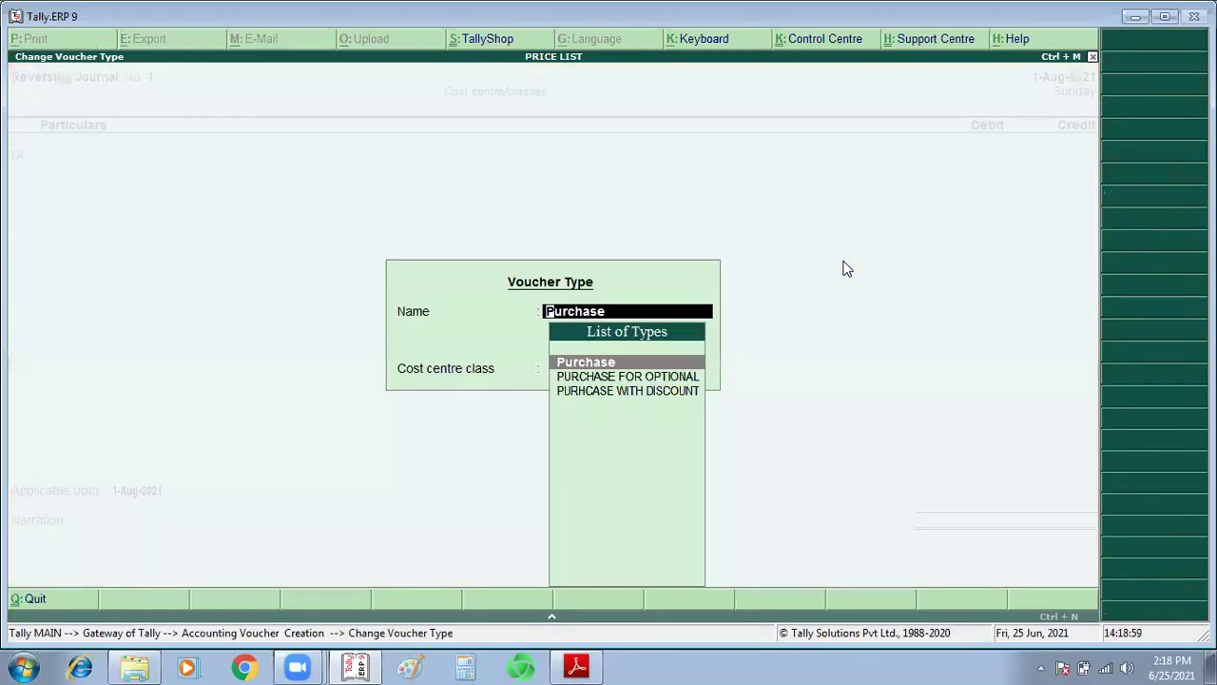
pyautogui.press('Return')
pyautogui.press('Escape')
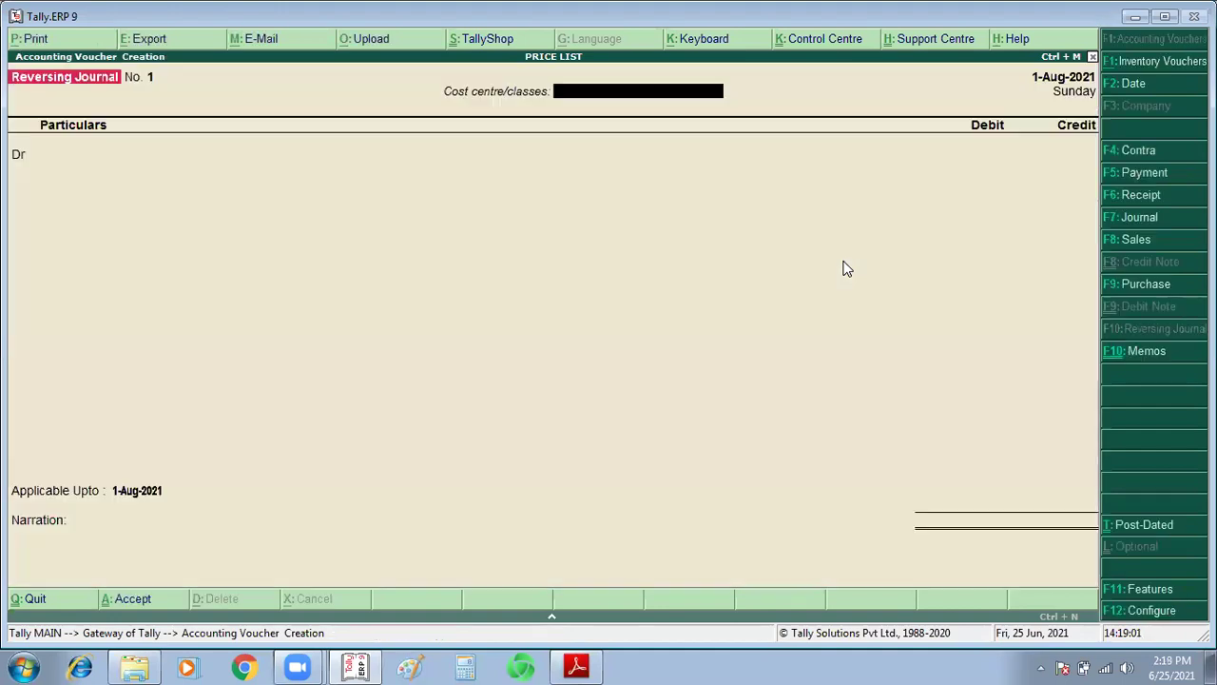
pyautogui.press('F9')
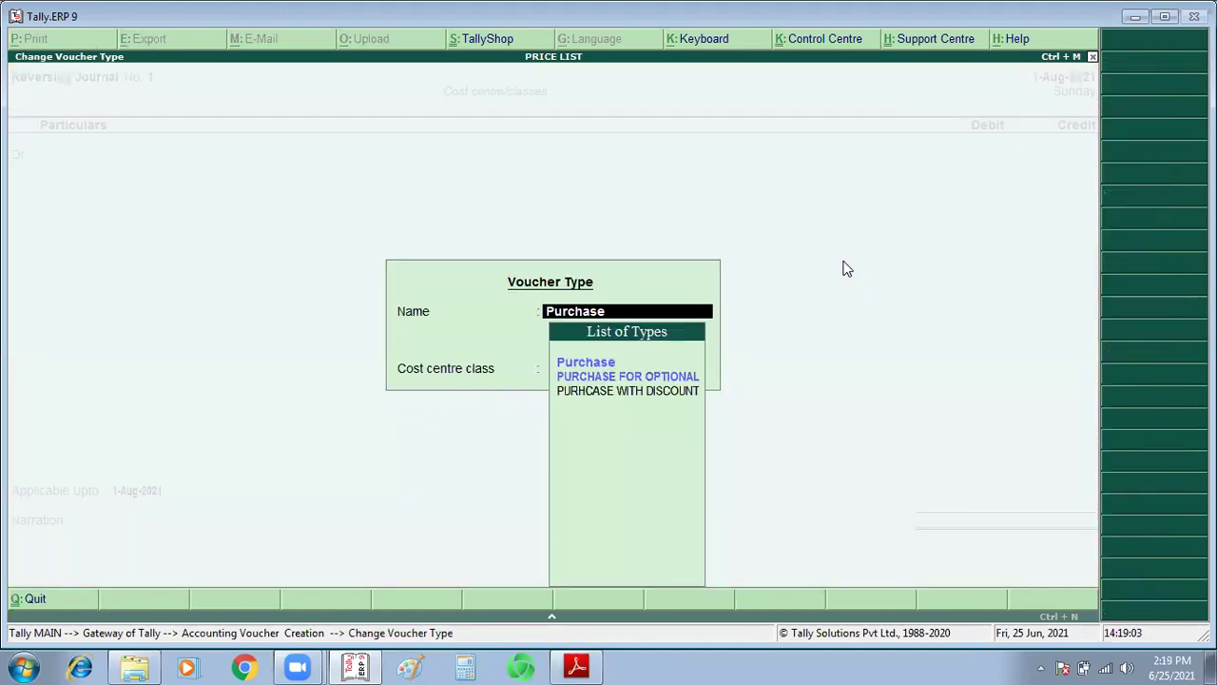
pyautogui.press('Escape')
pyautogui.press('Escape')
pyautogui.press('Escape')
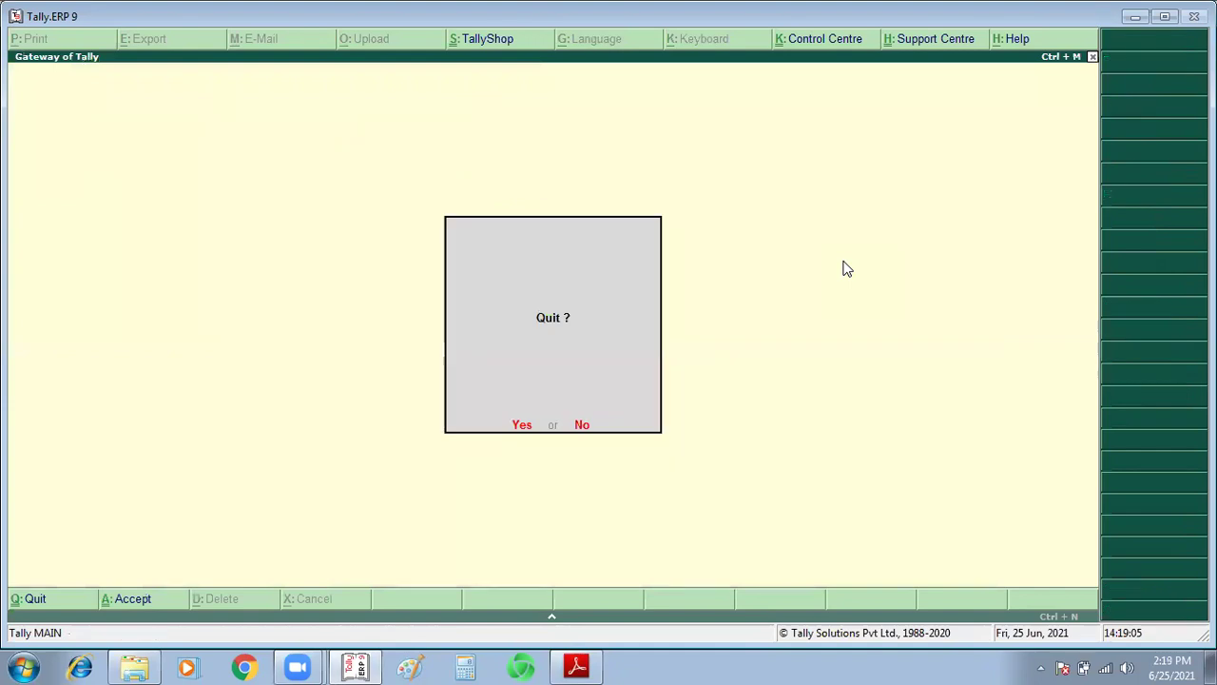
# Stay in the program and load the BUDGET company.
pyautogui.press('n')
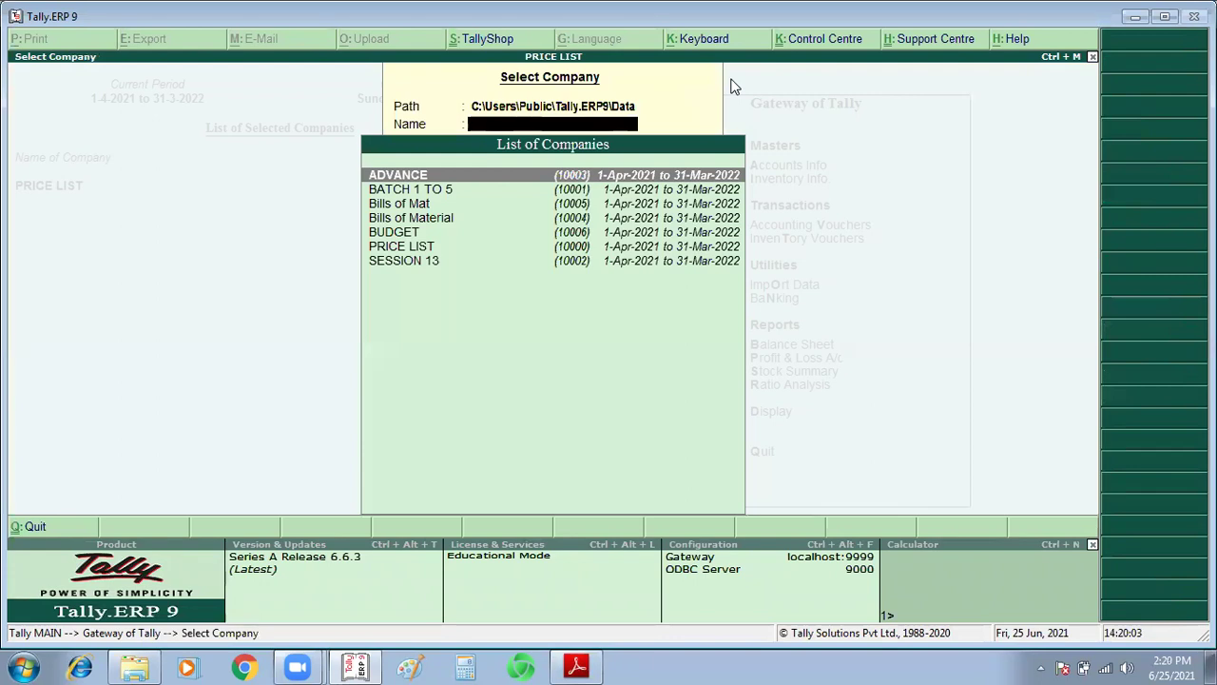
pyautogui.write('bu')
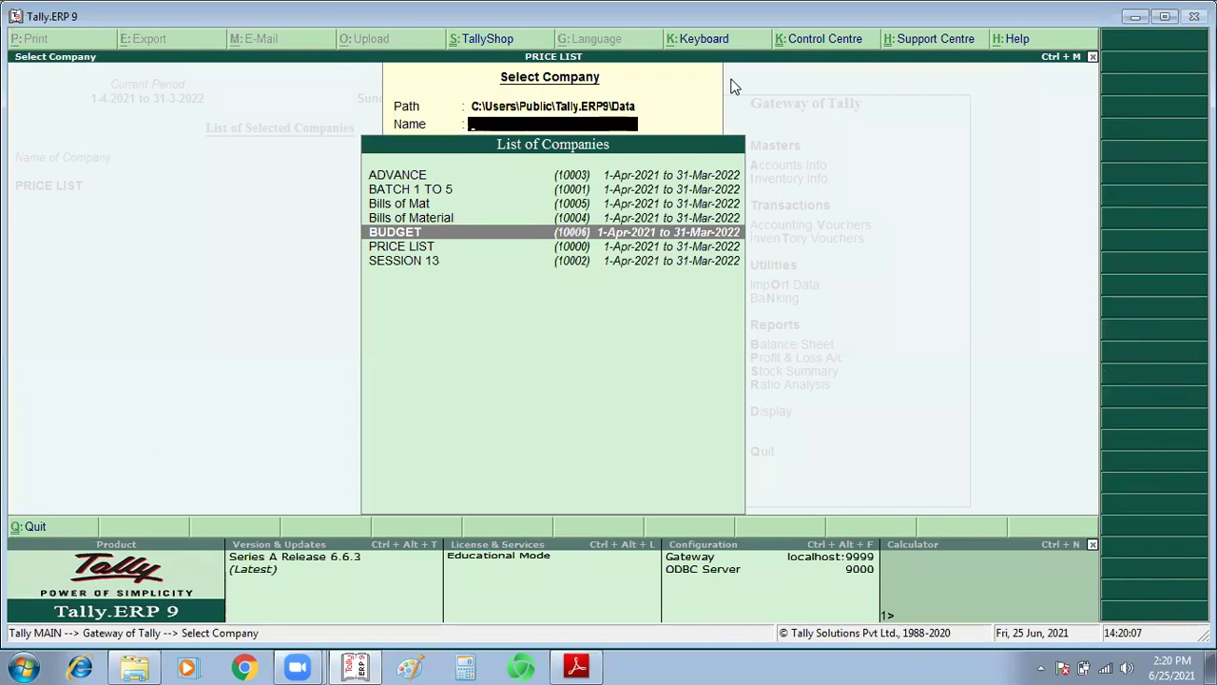
pyautogui.press('Return')
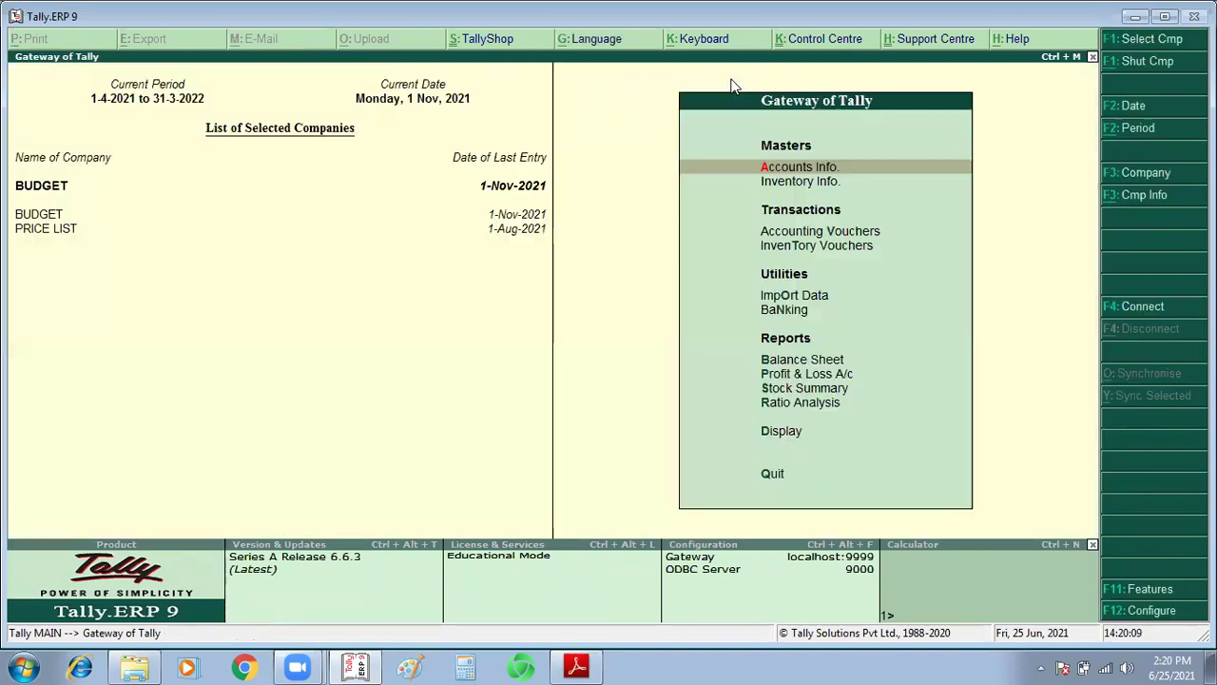
# Enable the use of reversing journals and optional vouchers in the BUDGET company's accounting features and save them.
pyautogui.press('F11')
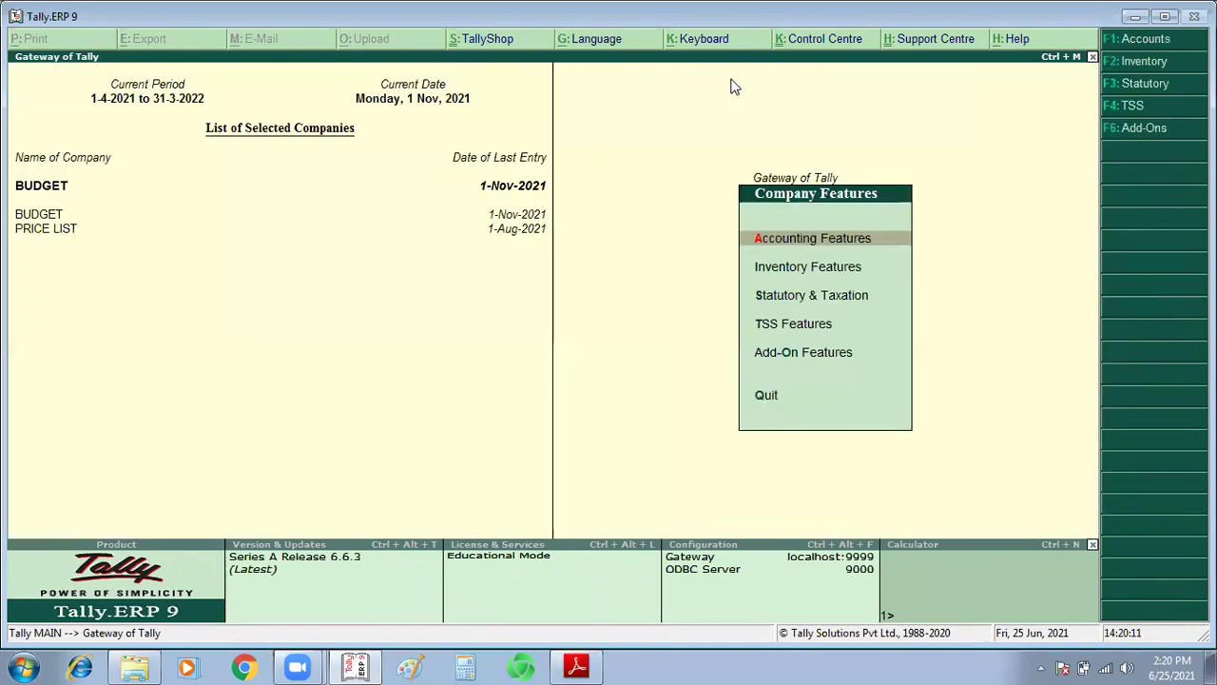
pyautogui.press('Return')
pyautogui.press('Down')
pyautogui.press('Down')
pyautogui.press('Down')
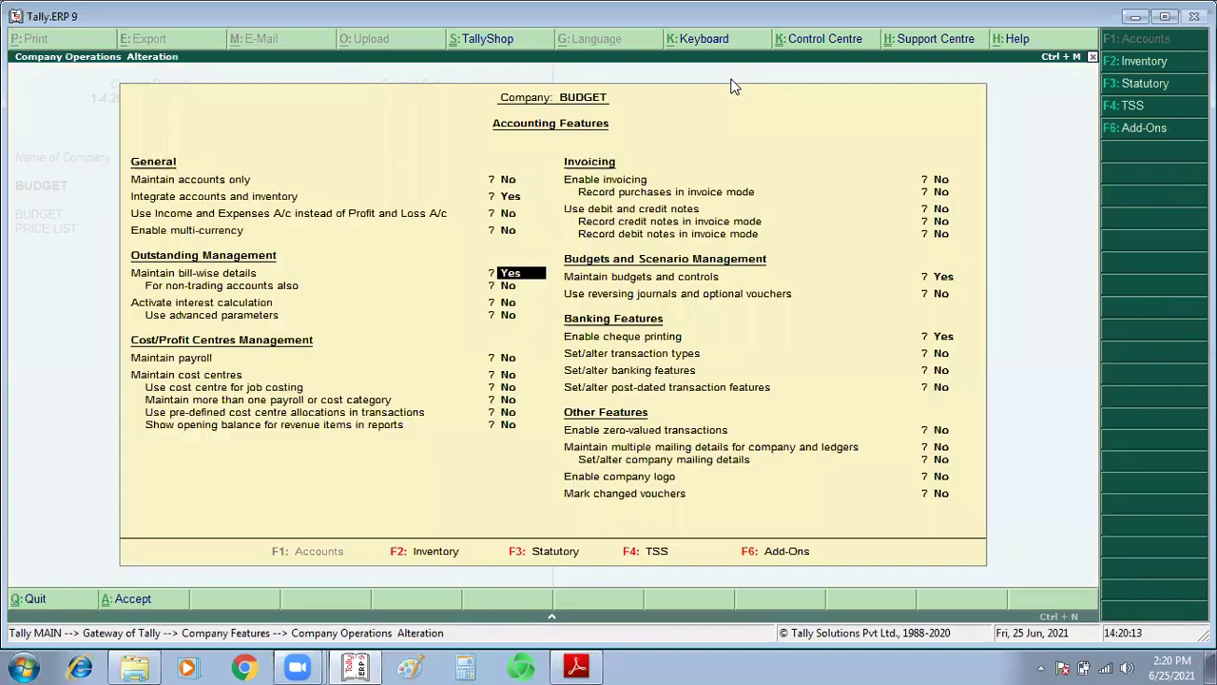
pyautogui.press('Down')
pyautogui.press('Down')
pyautogui.press('Down')
pyautogui.press('Down')
pyautogui.press('Down')
pyautogui.press('Down')
pyautogui.press('Down')
pyautogui.press('Down')
pyautogui.press('Down')
pyautogui.press('Down')
pyautogui.press('Down')
pyautogui.press('Down')
pyautogui.press('Down')
pyautogui.press('Down')
pyautogui.press('Down')
pyautogui.press('Down')
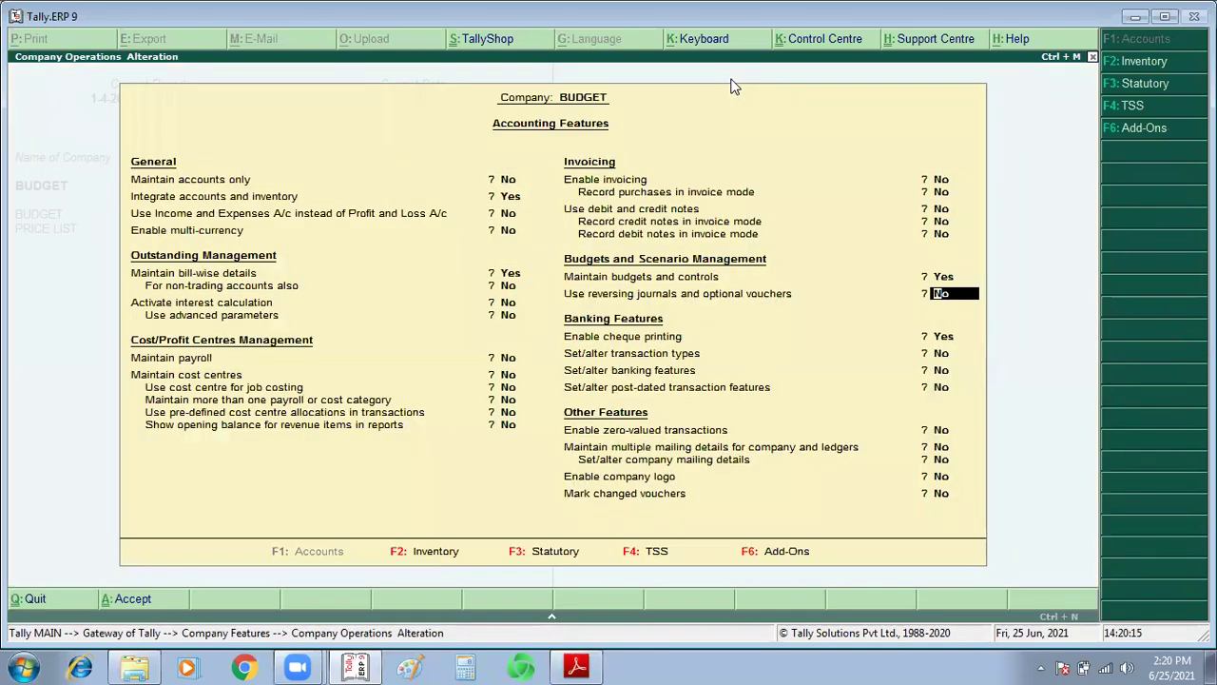
pyautogui.write('y')
pyautogui.press('Return')
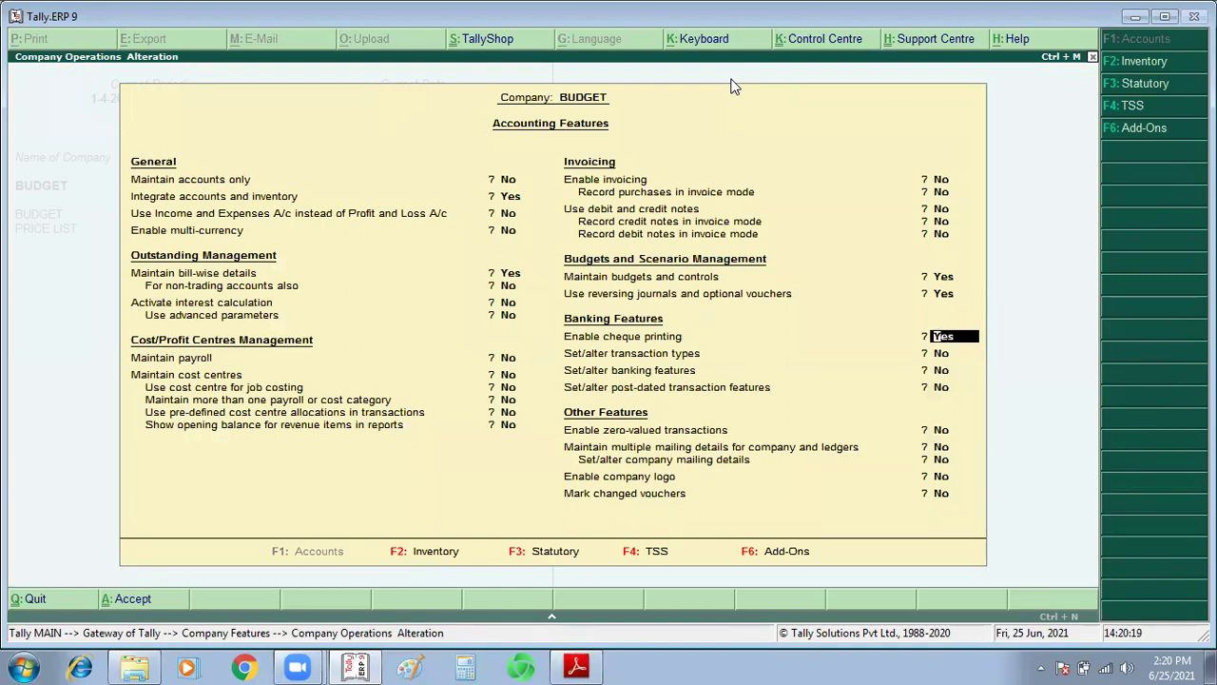
pyautogui.hotkey('ctrl', 'a')
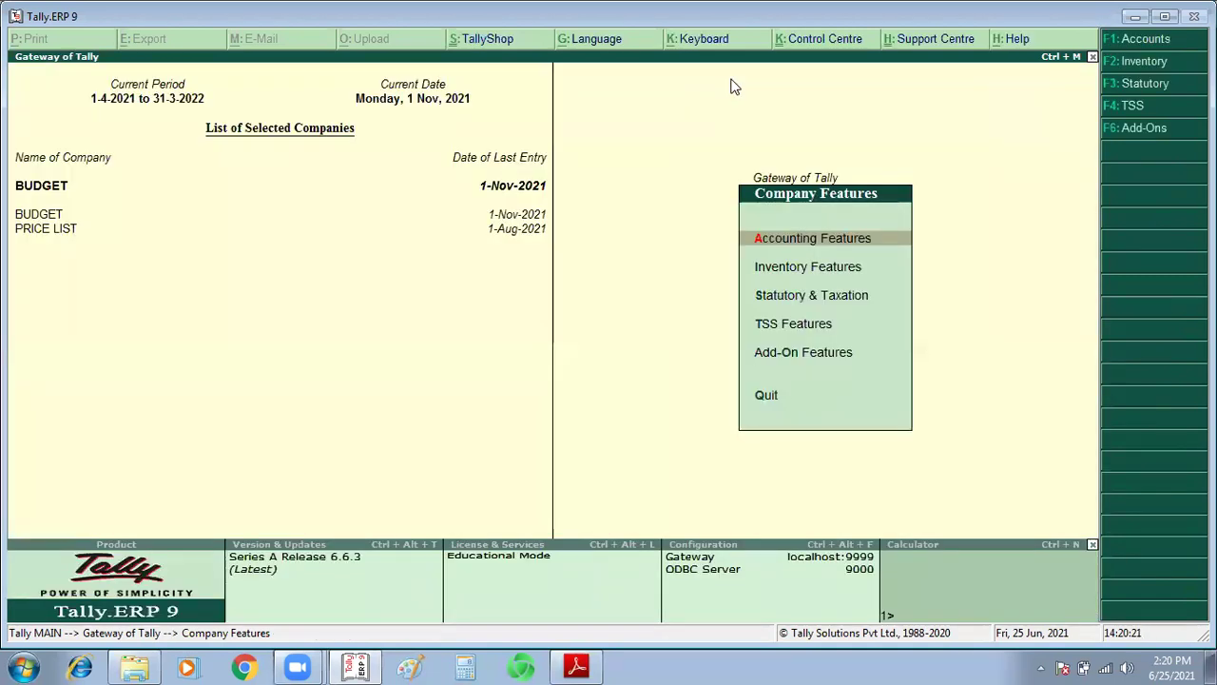
# Leave the company features and open a new purchase voucher in accounting voucher creation.
pyautogui.press('Escape')
pyautogui.press('Down')
pyautogui.press('Down')
pyautogui.press('Up')
pyautogui.press('Down')
pyautogui.press('Return')
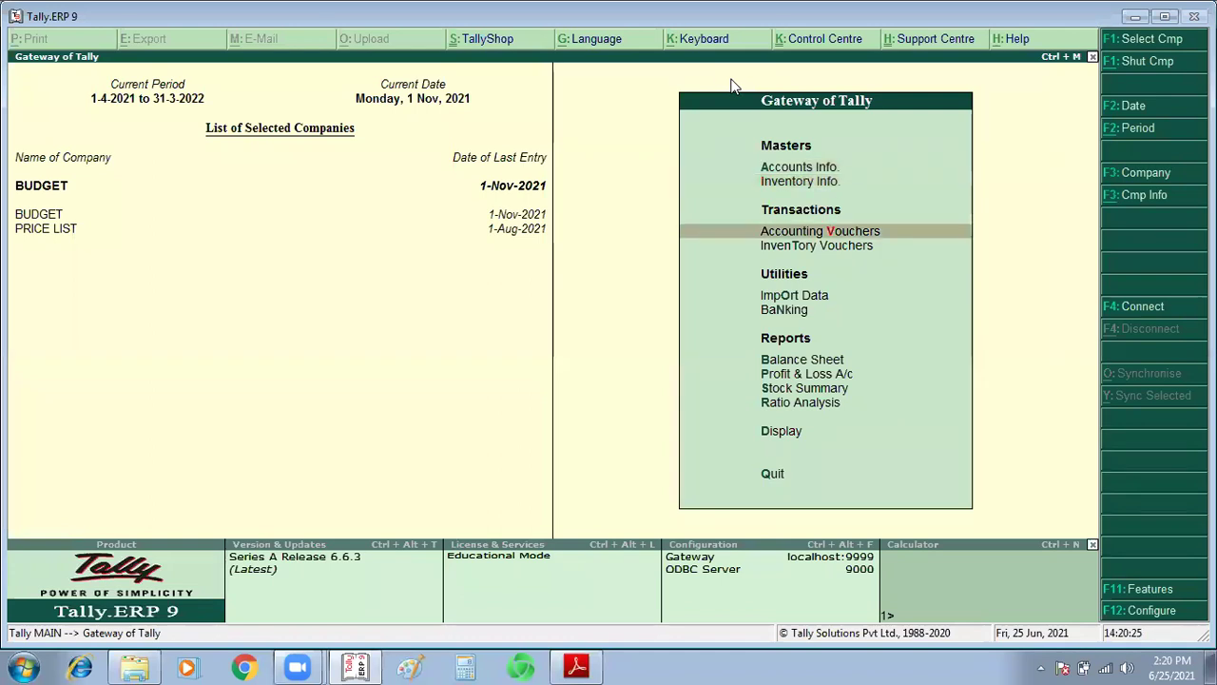
pyautogui.press('F9')
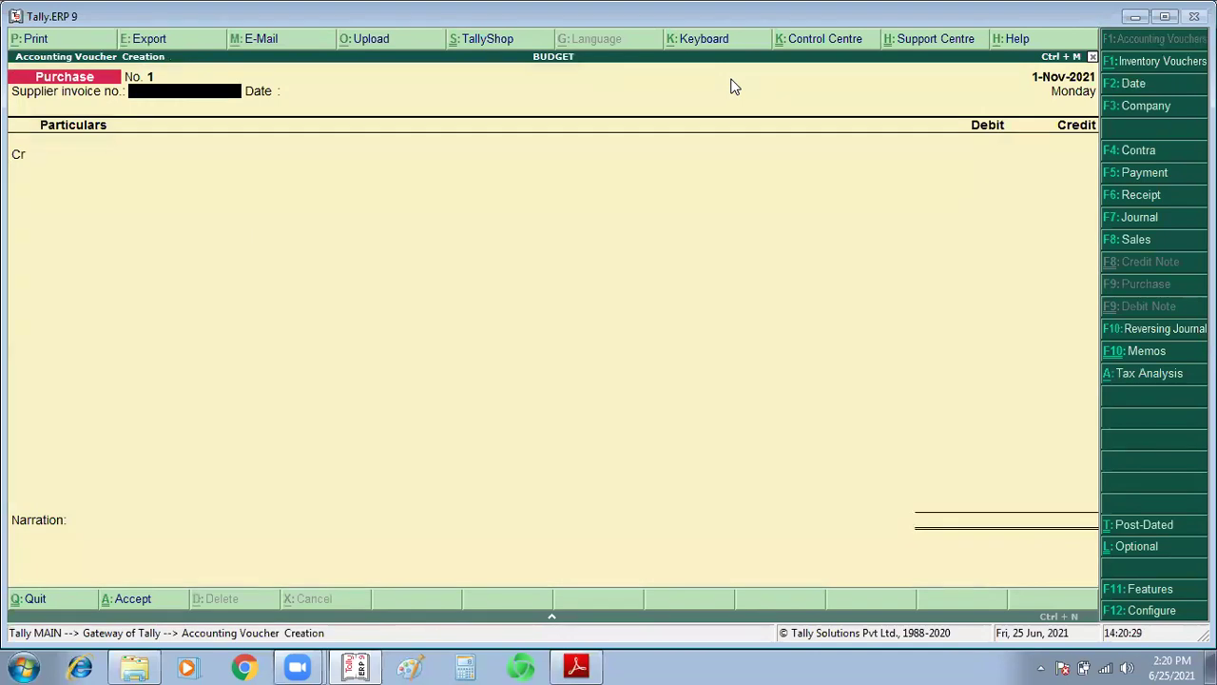
# Read through the Session 10 questions in the Adobe Reader exercise, then return to Tally.ERP 9.
pyautogui.hotkey('alt', 'Tab')
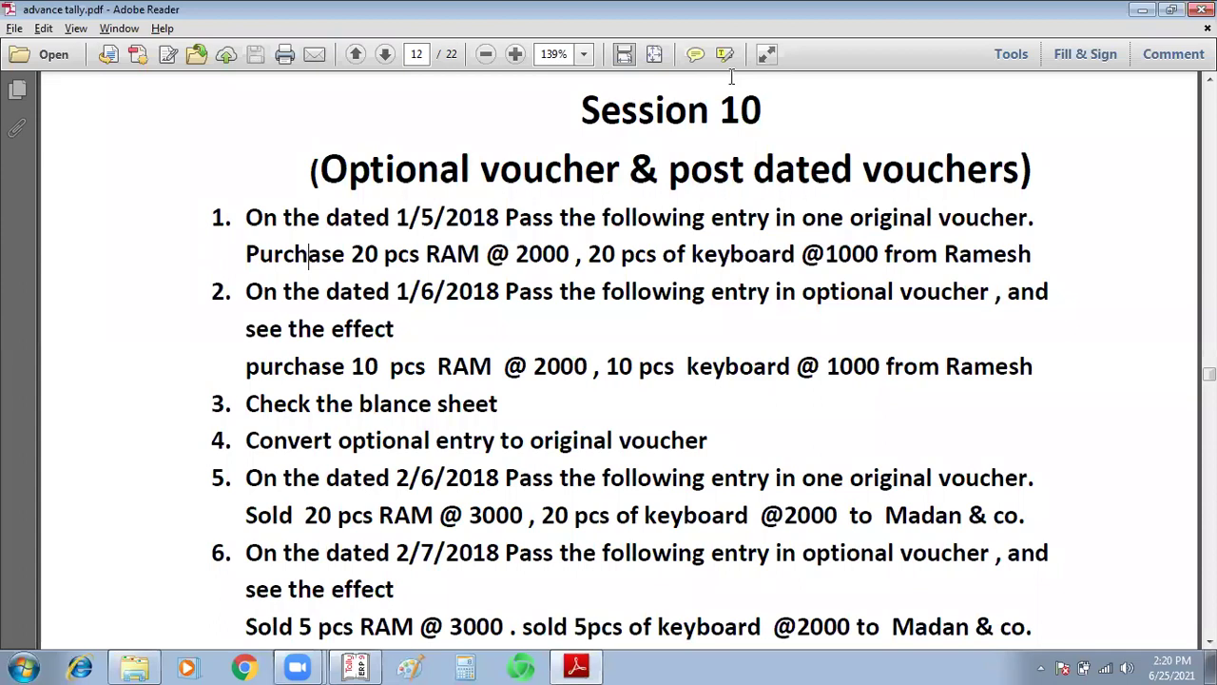
pyautogui.press('Down')
pyautogui.press('Down')
pyautogui.press('Down')
pyautogui.press('Down')
pyautogui.press('Up')
pyautogui.press('Up')
pyautogui.press('Up')
pyautogui.press('Up')
pyautogui.hotkey('alt', 'Tab')
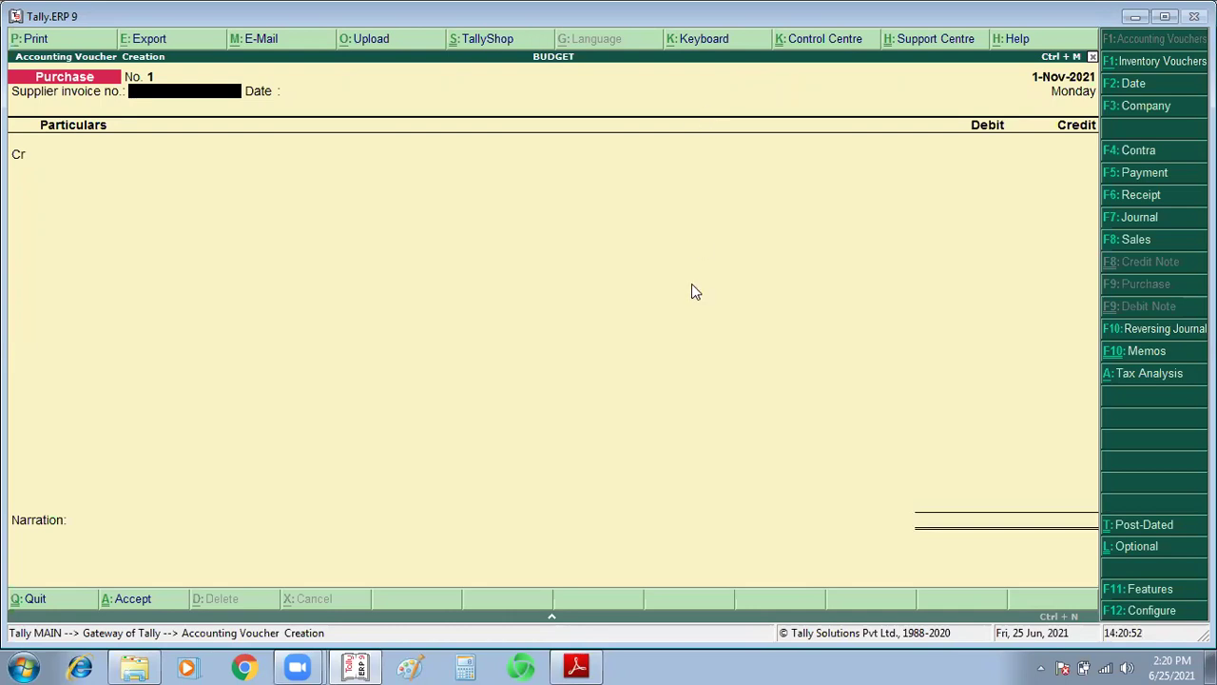
pyautogui.press('Return')
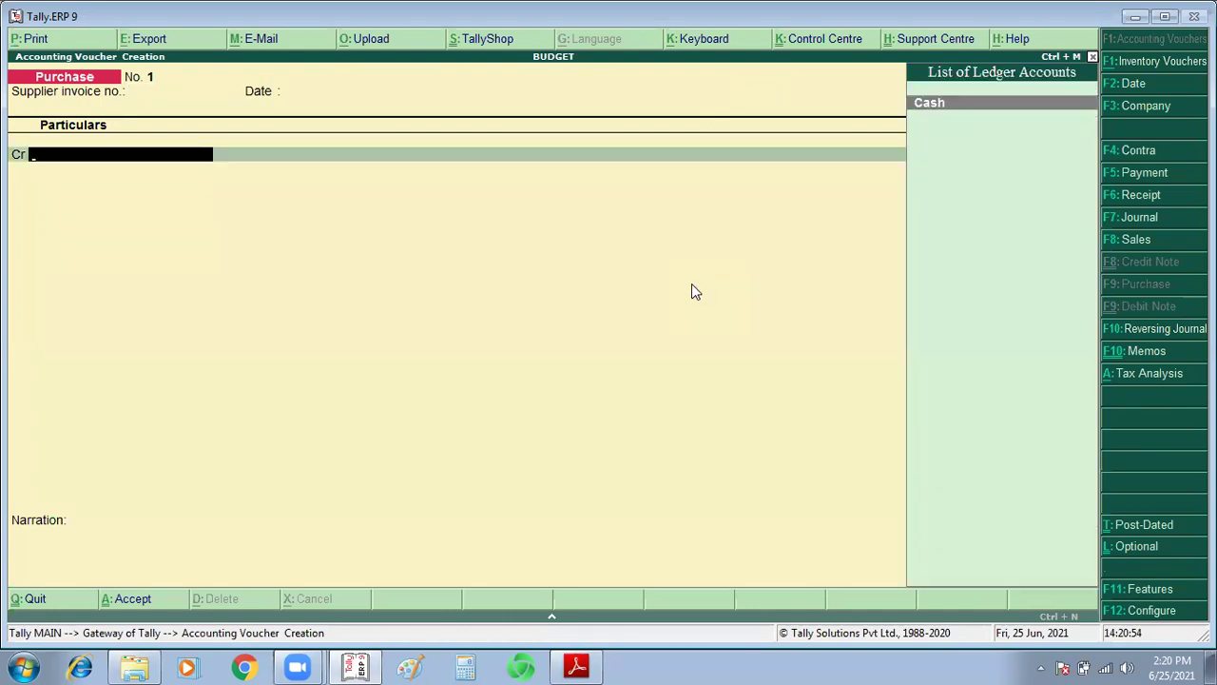
pyautogui.press('F11')
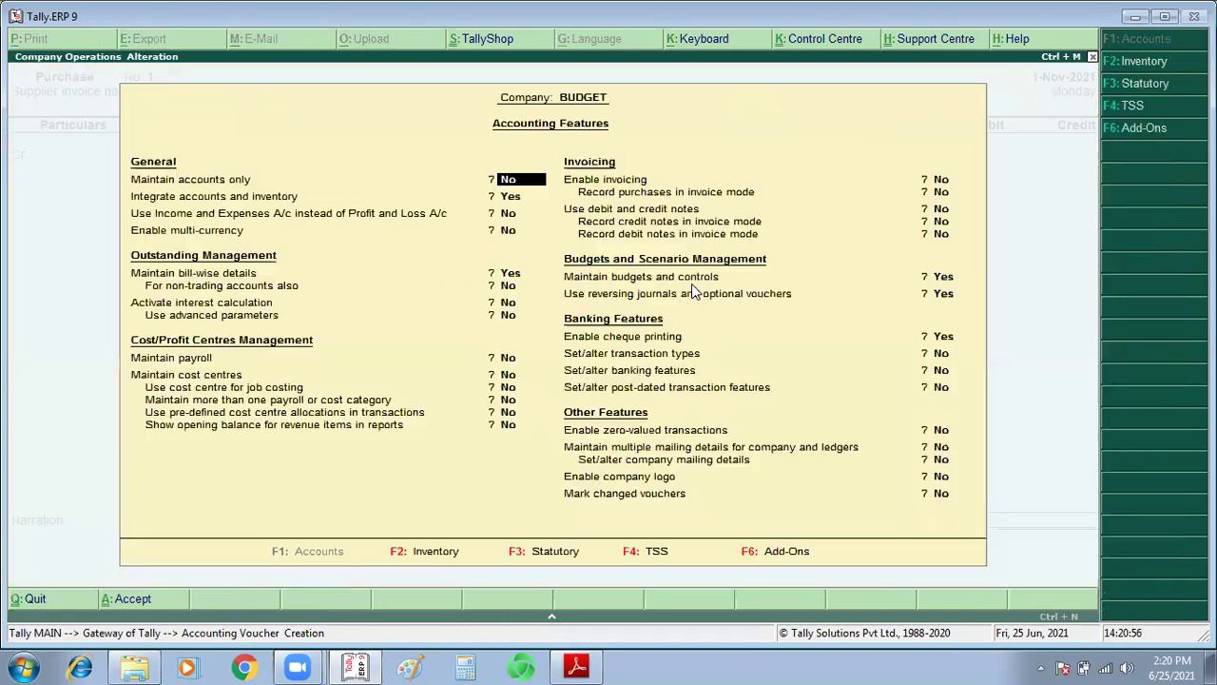
pyautogui.press('Escape')
pyautogui.press('y')
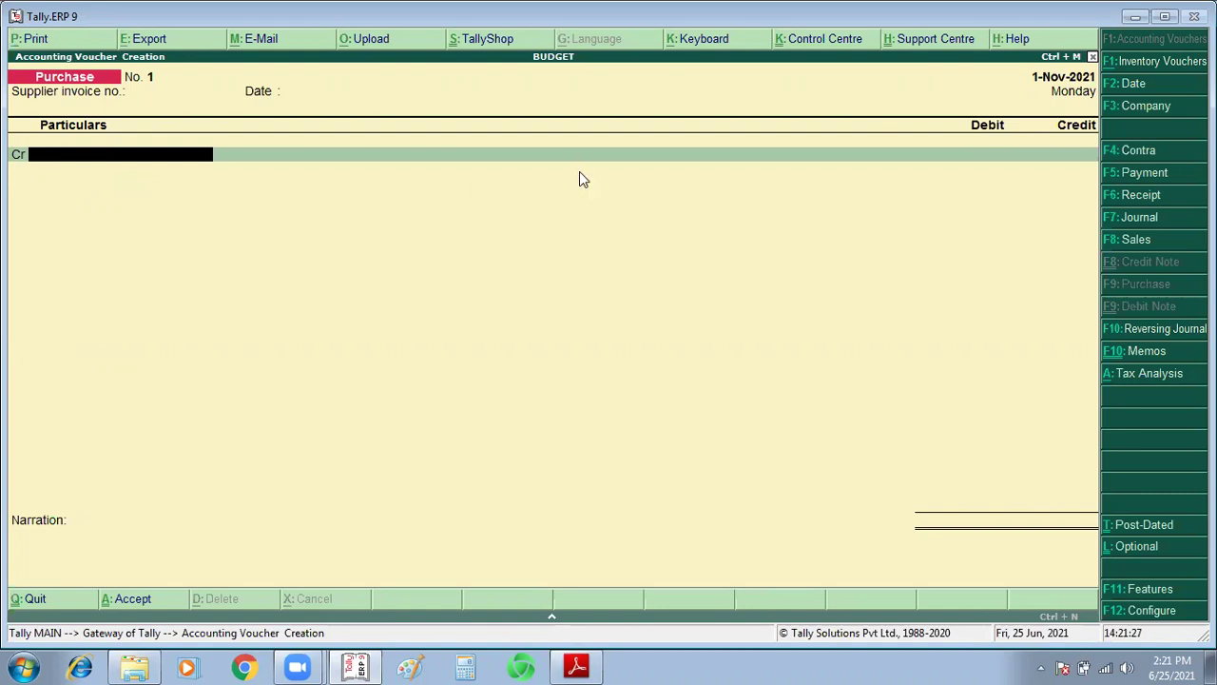
# Enable invoicing in the BUDGET company's accounting features.
pyautogui.press('F11')
pyautogui.press('Return')
pyautogui.press('Return')
pyautogui.press('Return')
pyautogui.press('Return')
pyautogui.press('Return')
pyautogui.press('Return')
pyautogui.press('Return')
pyautogui.press('Return')
pyautogui.press('Return')
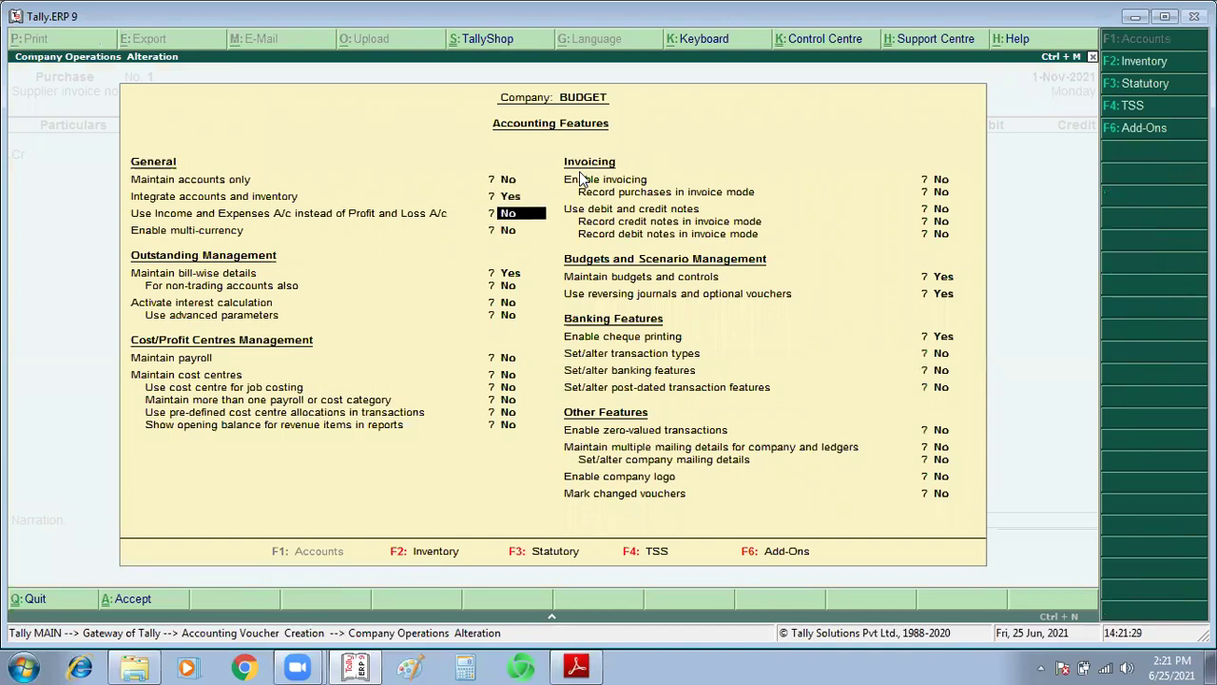
pyautogui.press('Up')
pyautogui.write('y')
pyautogui.press('Return')
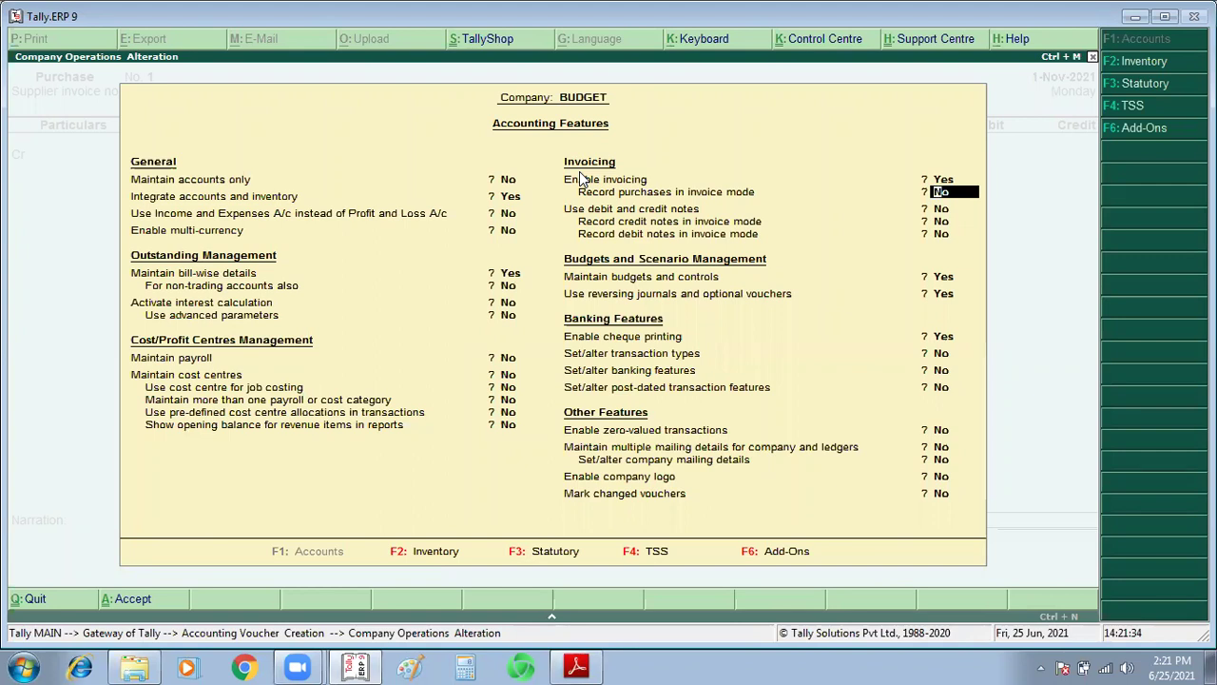
# Enable recording purchases in invoice mode and save the accounting features.
pyautogui.write('y')
pyautogui.press('Return')
pyautogui.press('Up')
pyautogui.press('Up')
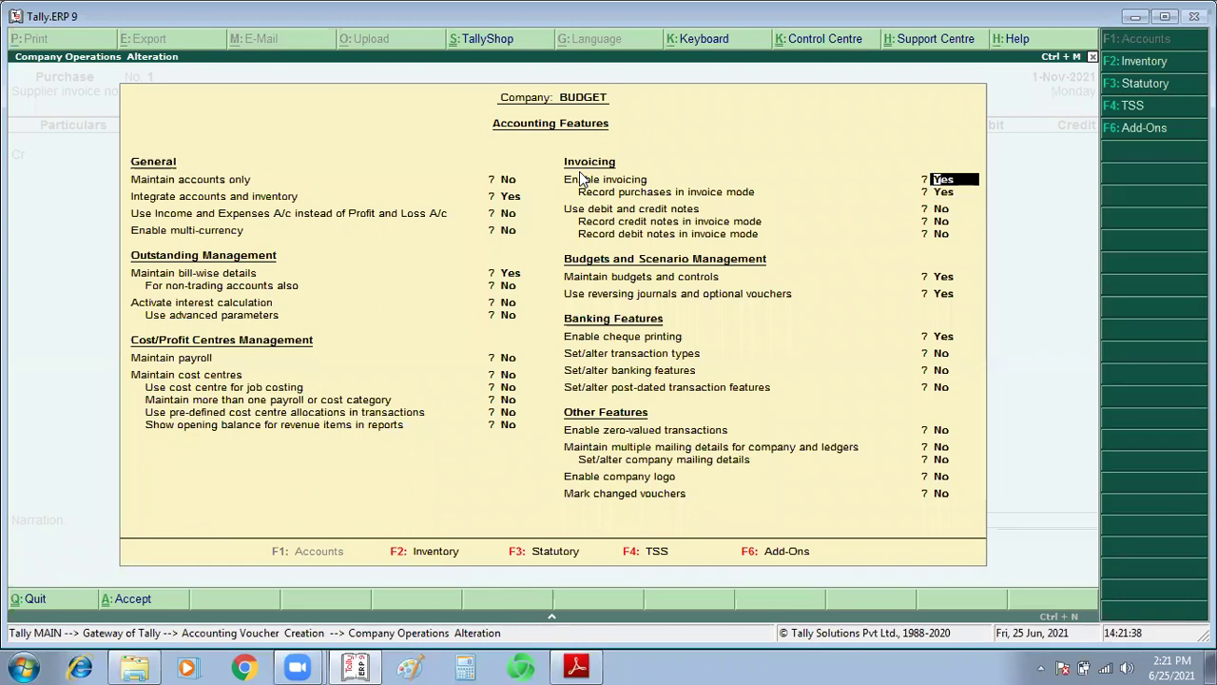
pyautogui.press('Down')
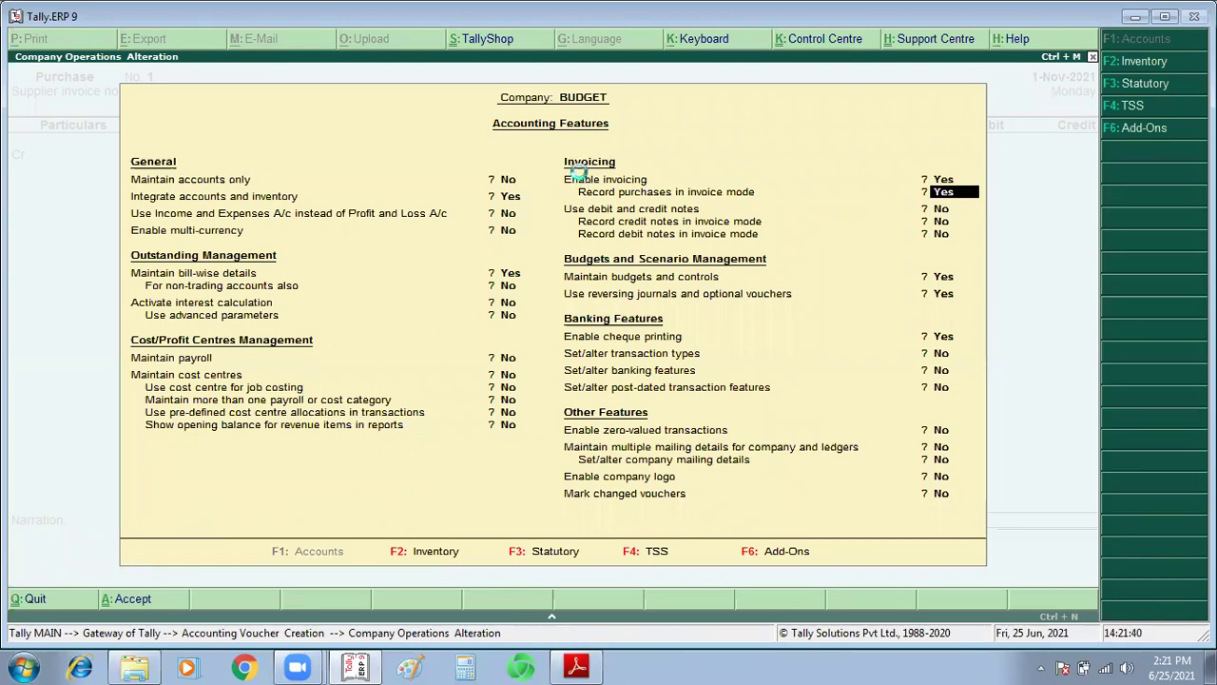
pyautogui.hotkey('ctrl', 'a')
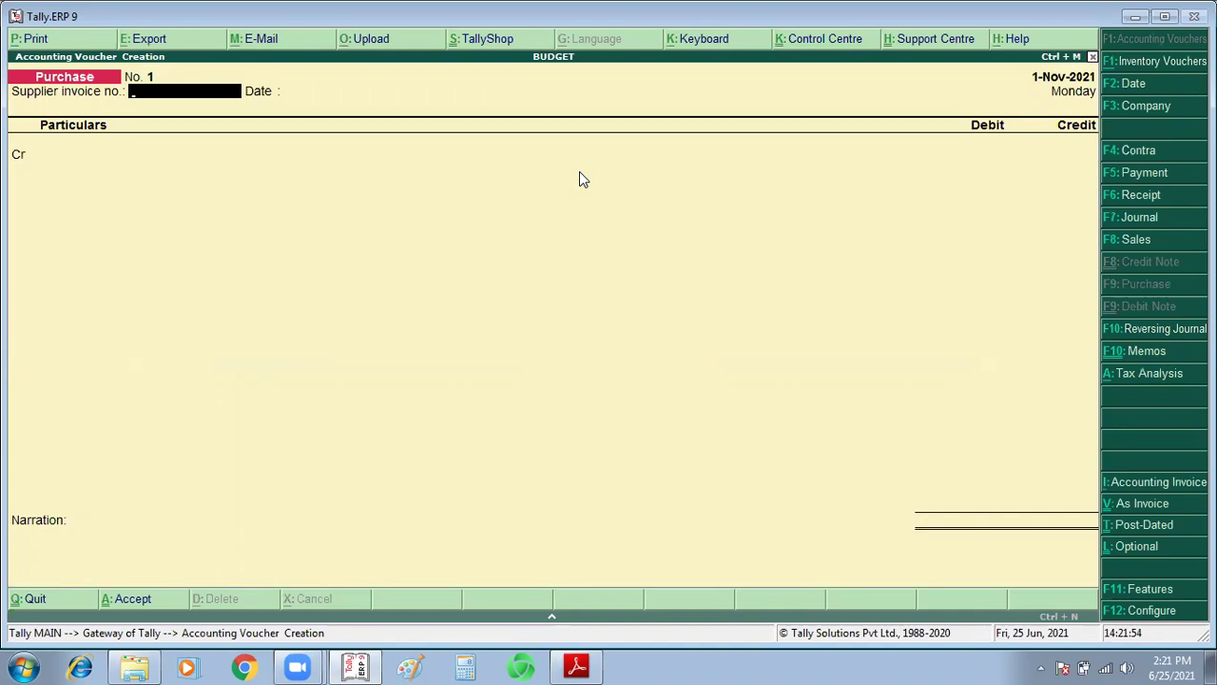
# Switch the purchase voucher to invoice mode and, checking the date in the exercise, set the voucher date to 1/5.
pyautogui.hotkey('ctrl', 'v')
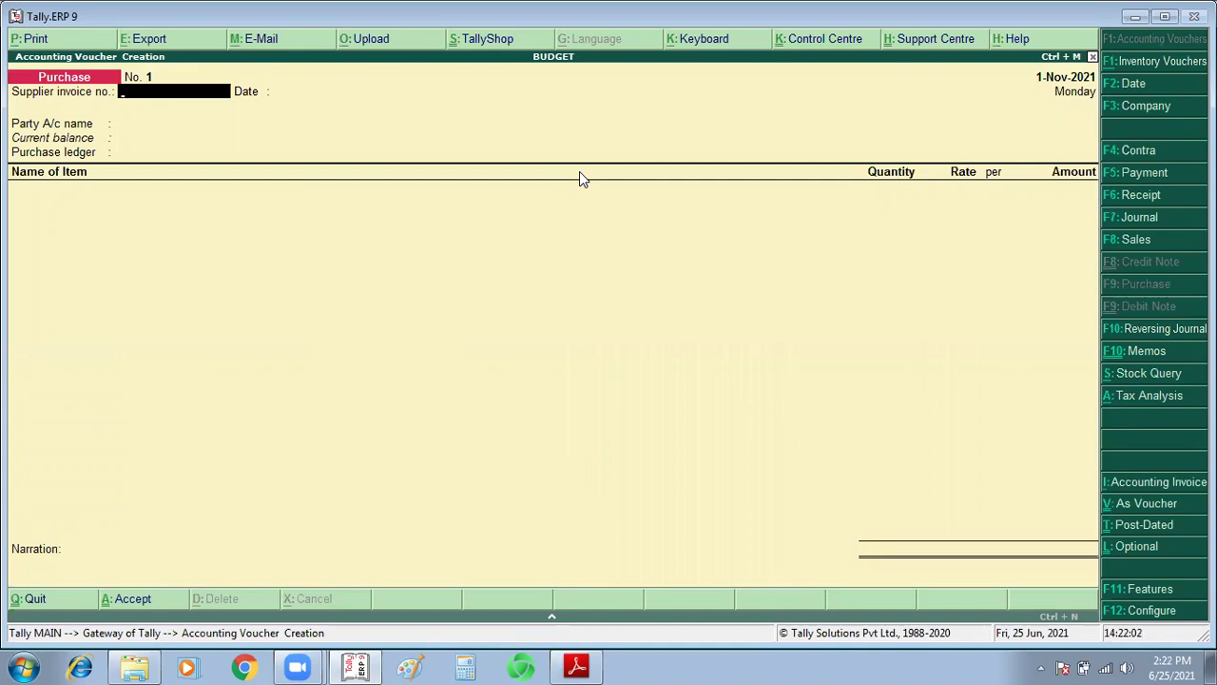
pyautogui.hotkey('alt', 'Tab')
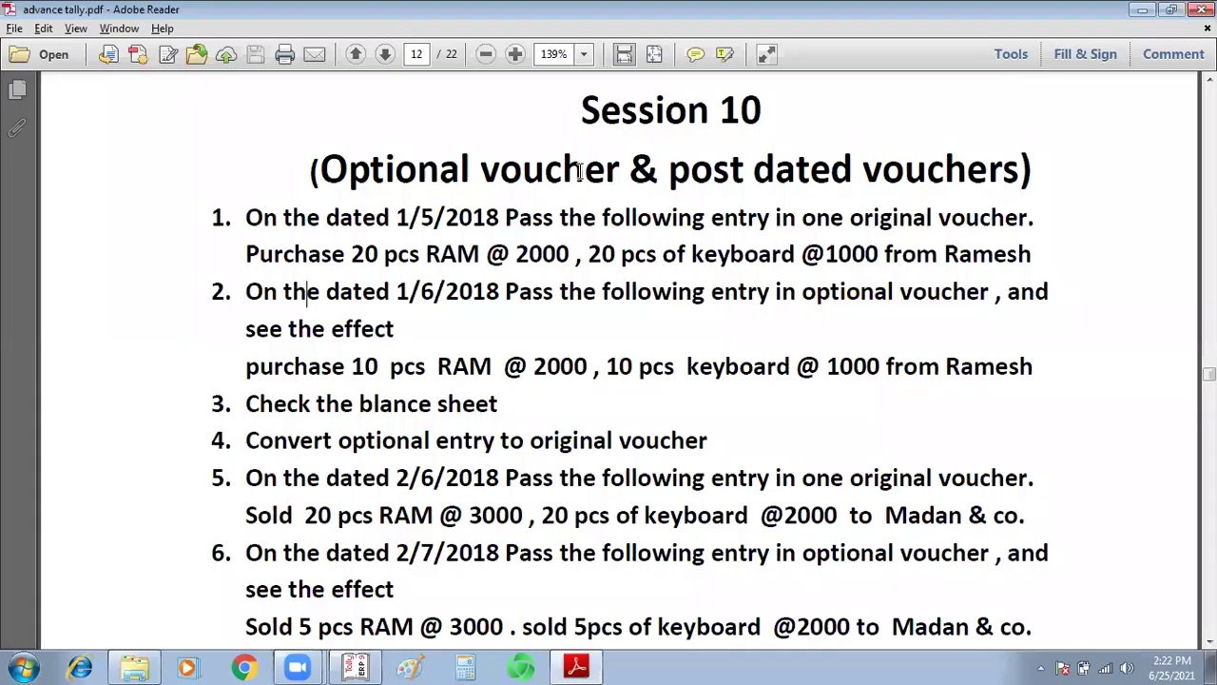
pyautogui.hotkey('alt', 'Tab')
pyautogui.hotkey('alt', 'Tab')
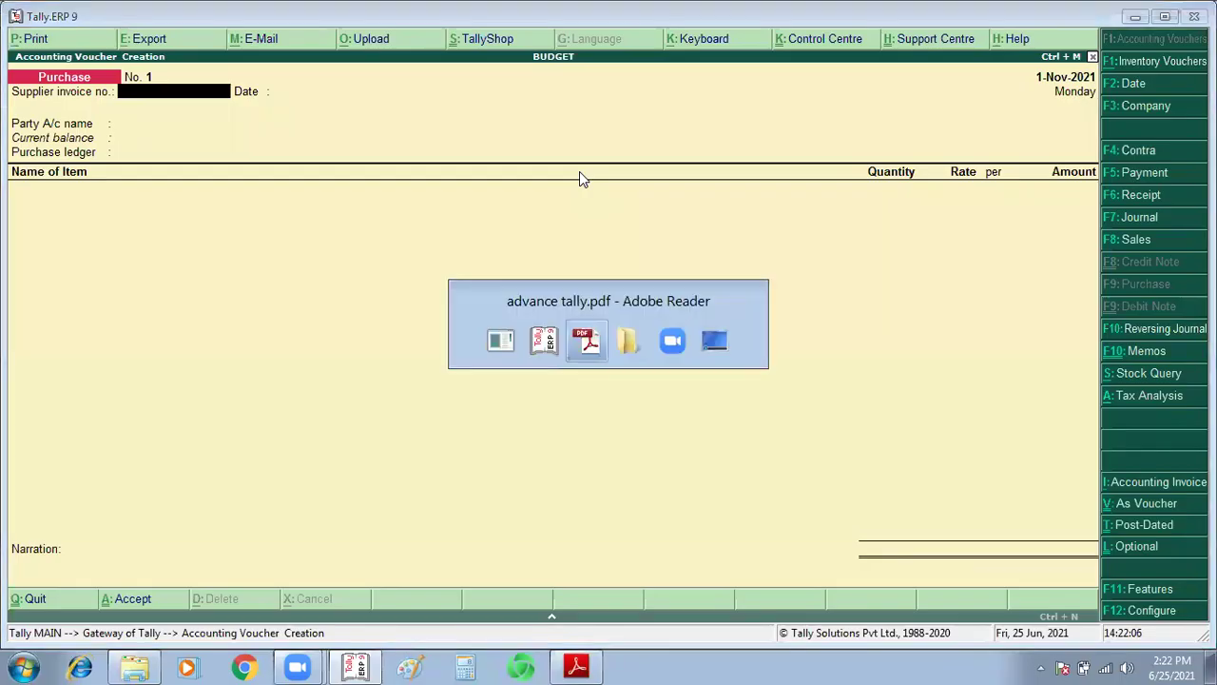
pyautogui.hotkey('alt', 'Tab')
pyautogui.press('F2')
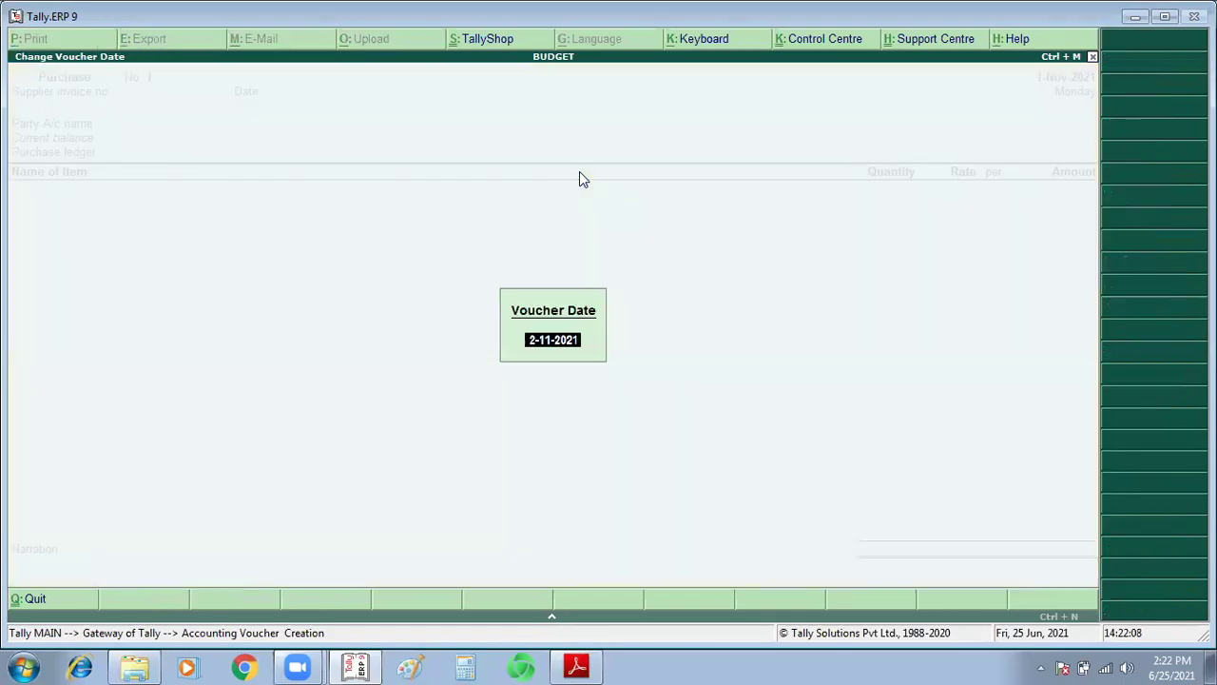
pyautogui.write('1/5')
pyautogui.press('Return')
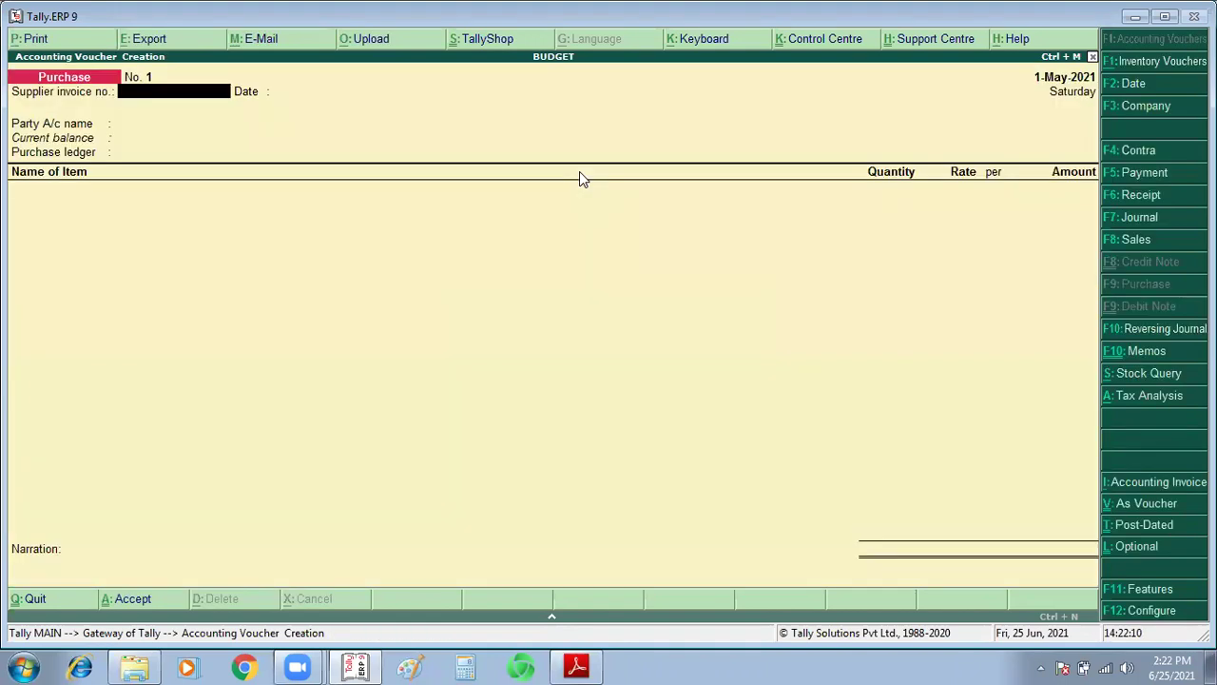
pyautogui.hotkey('alt', 'Tab')
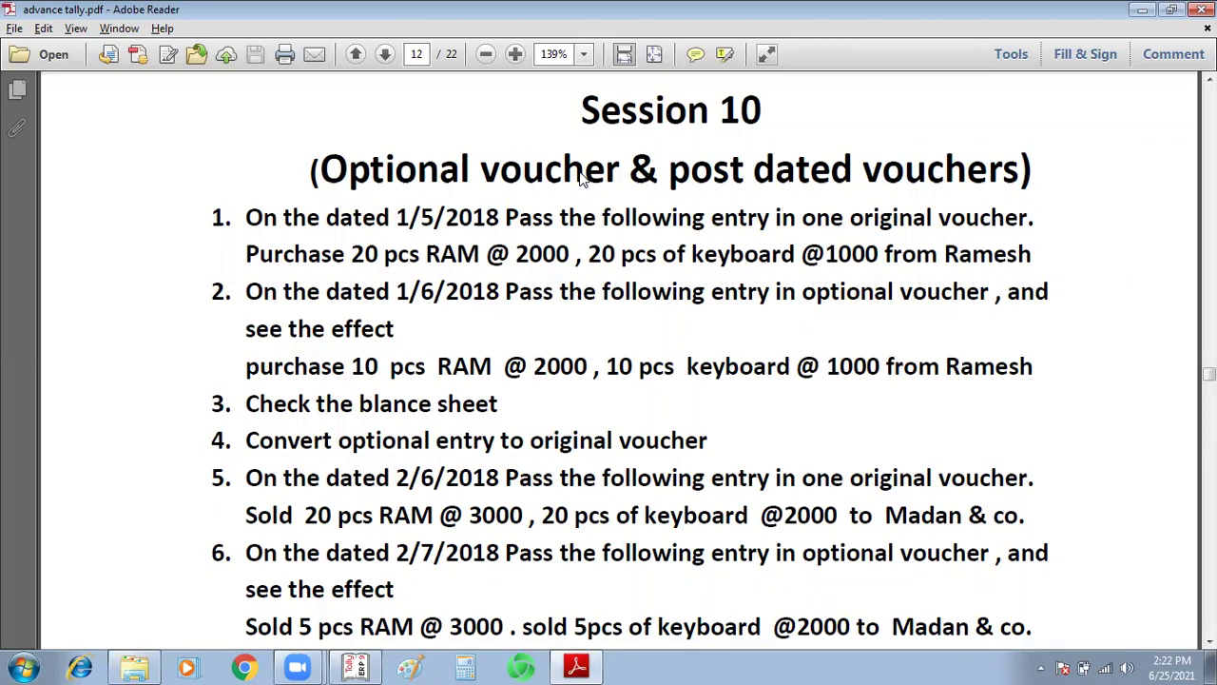
pyautogui.hotkey('alt', 'Tab')
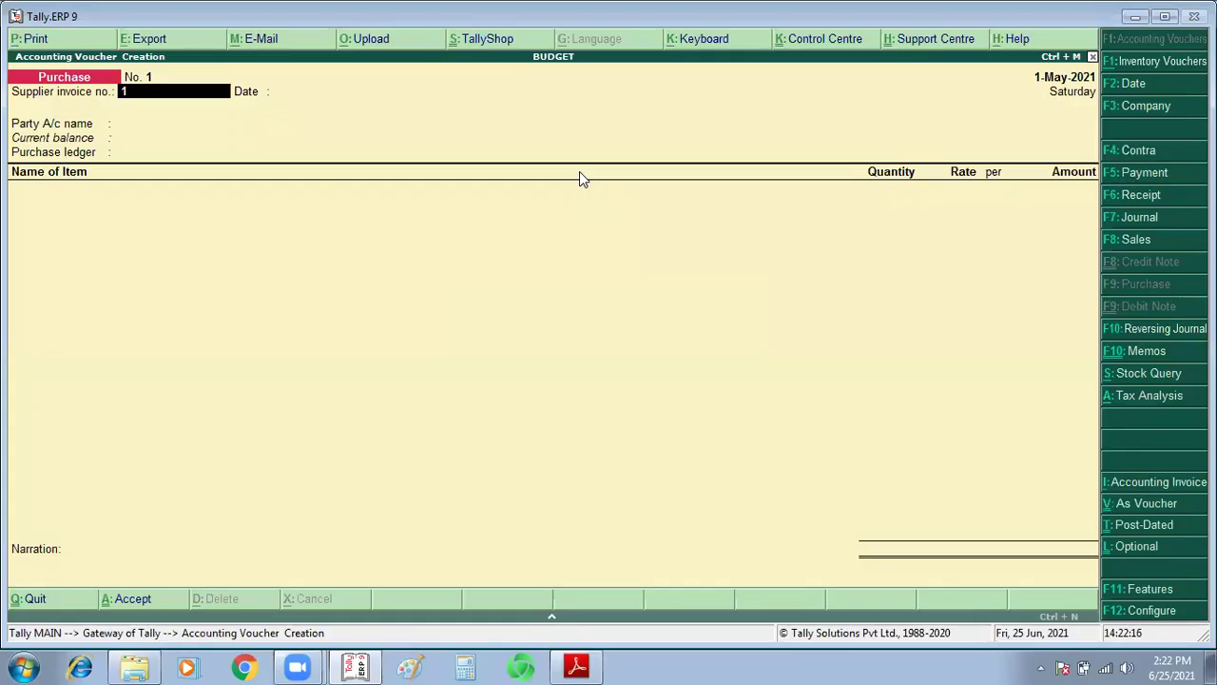
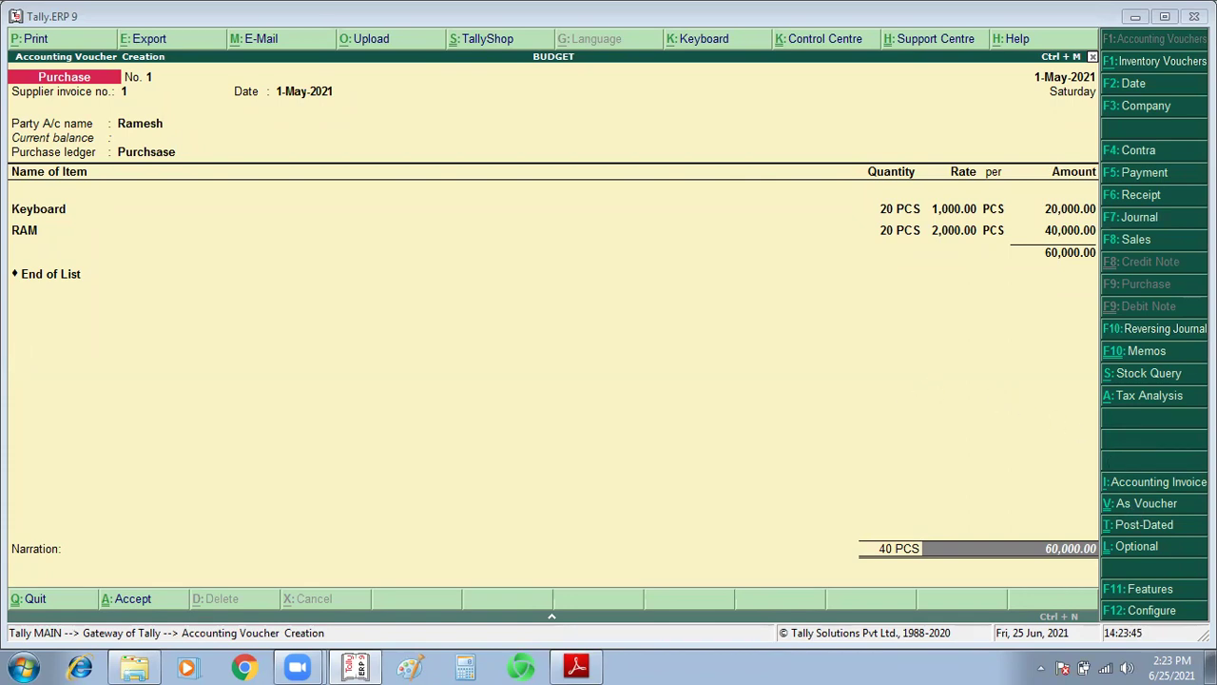
# Go back through the Keyboard and RAM lines of the 1-May-2021 purchase voucher and accept it.
pyautogui.press('Up')
pyautogui.press('Up')
pyautogui.press('Return')
pyautogui.press('Return')
pyautogui.press('Return')
pyautogui.press('Return')
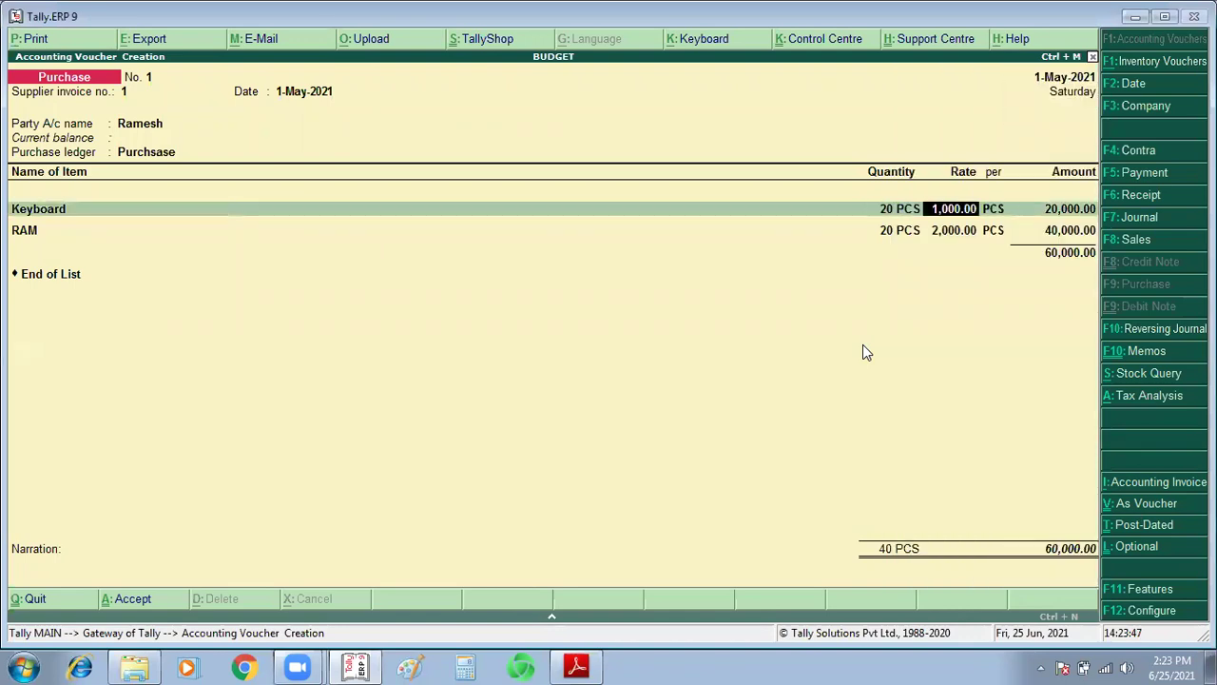
pyautogui.press('Return')
pyautogui.press('Return')
pyautogui.press('Return')
pyautogui.press('Return')
pyautogui.press('Return')
pyautogui.press('Return')
pyautogui.press('Return')
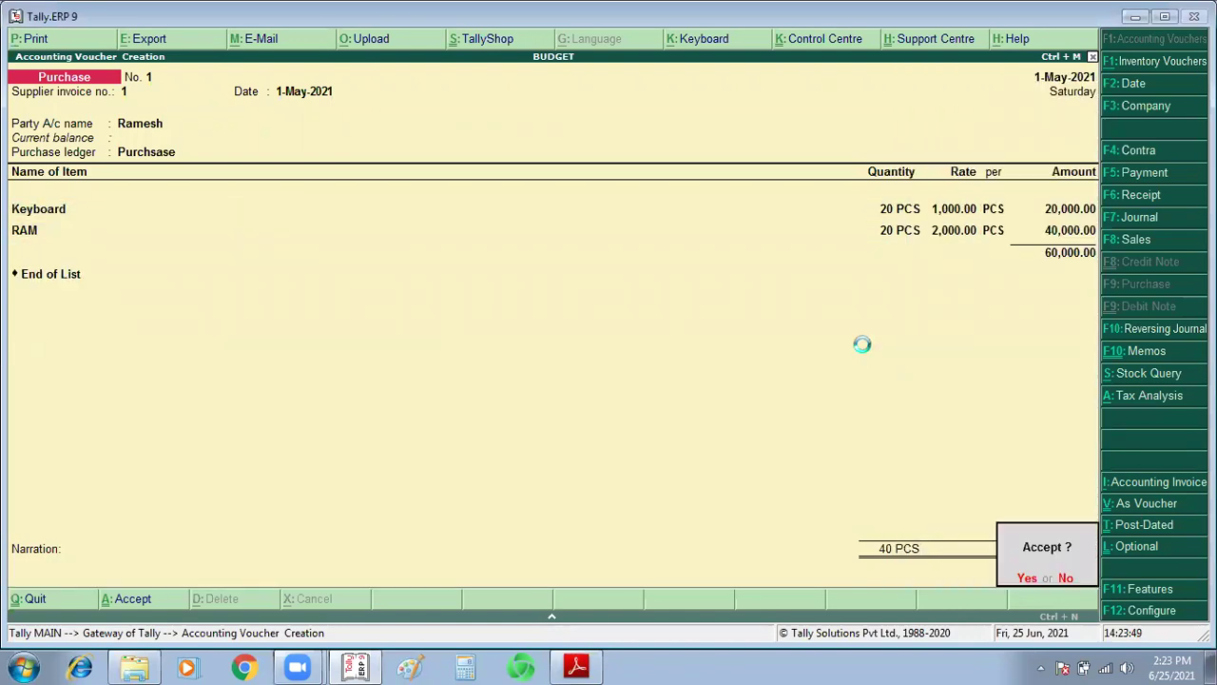
pyautogui.press('Return')
# Review the date and optional-voucher requirement of question 2 in the Adobe Reader exercise, then return to Tally.ERP 9.
pyautogui.hotkey('alt', 'Tab')
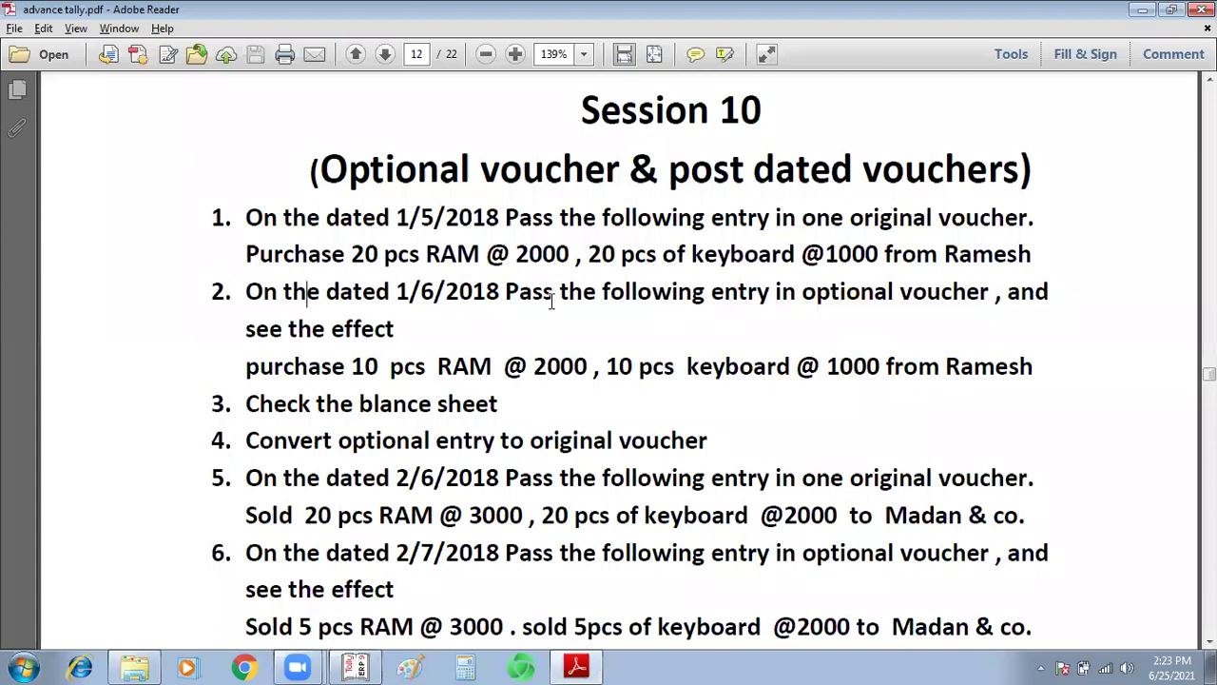
pyautogui.moveTo(396, 295); pyautogui.dragTo(487, 298)
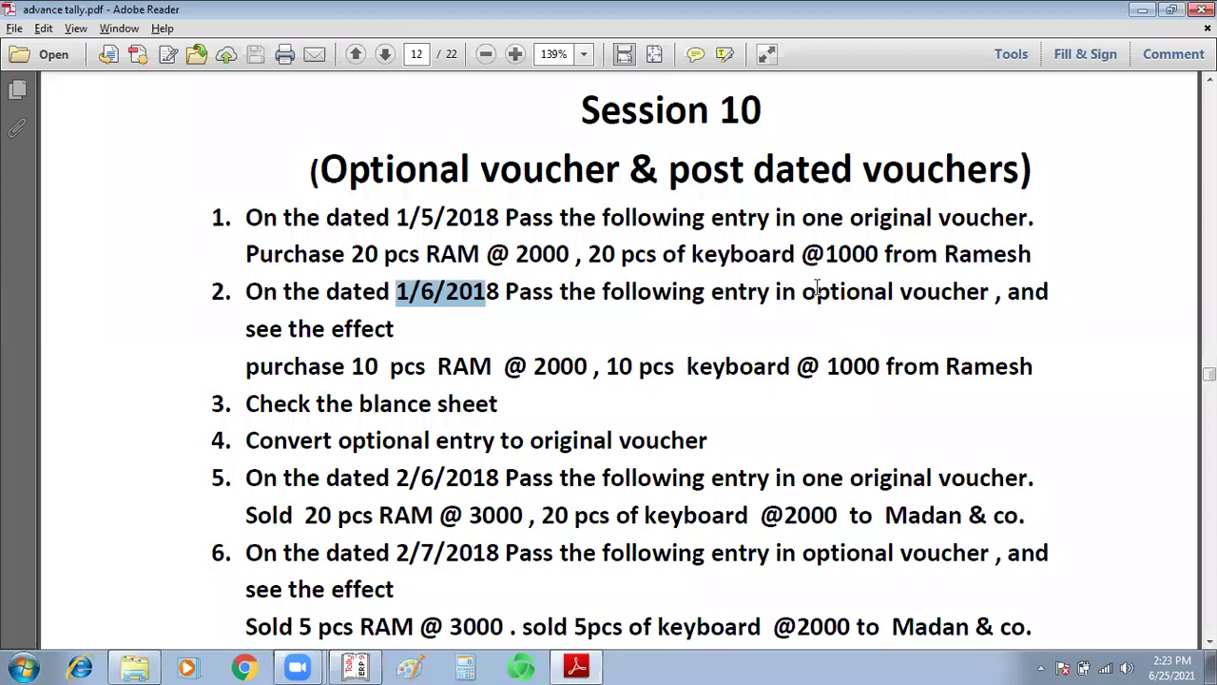
pyautogui.moveTo(805, 292); pyautogui.dragTo(989, 293)
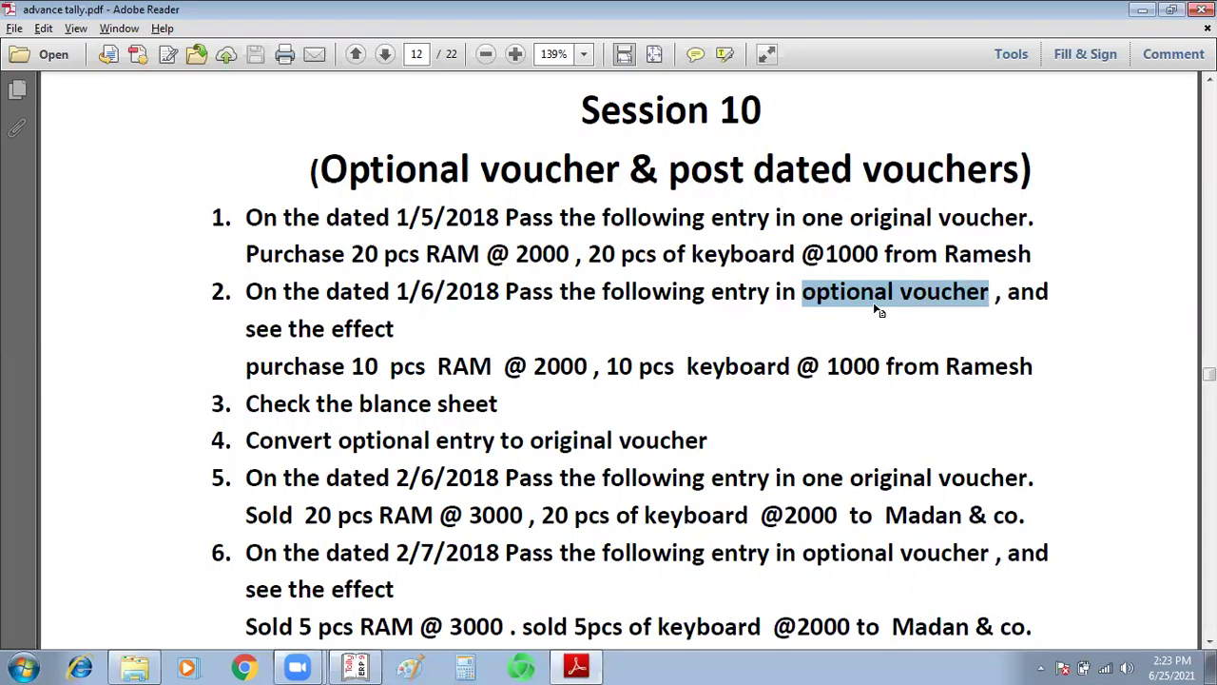
pyautogui.click(503, 370)
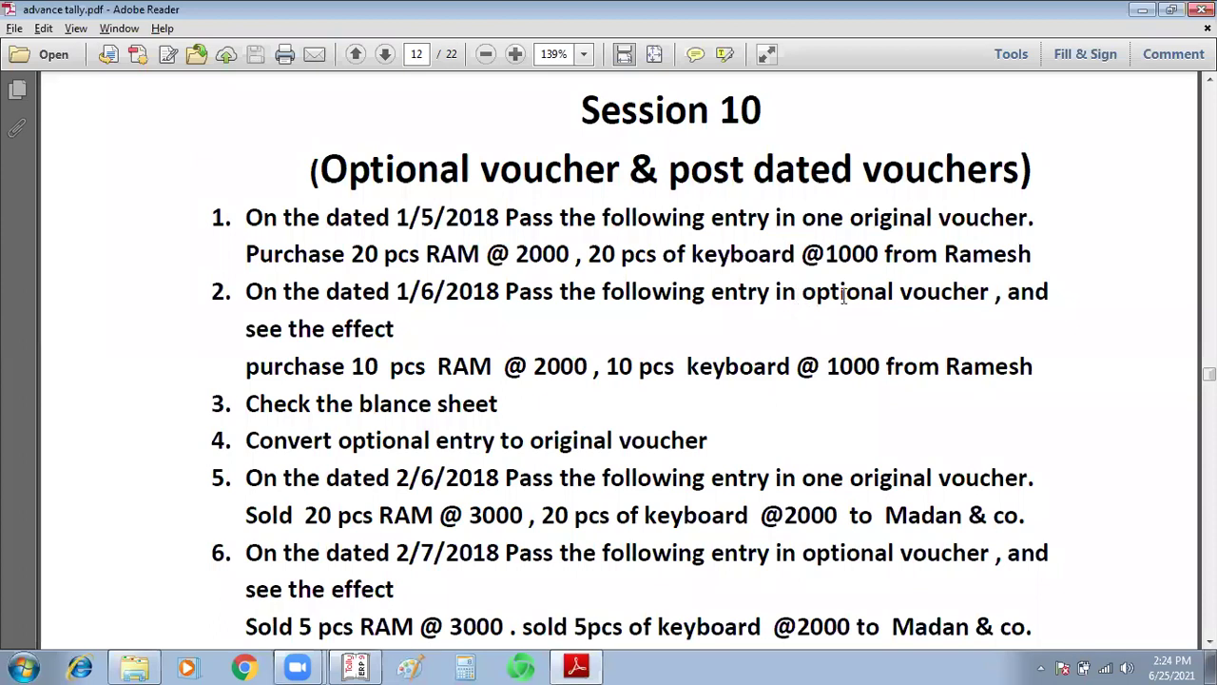
pyautogui.moveTo(798, 292); pyautogui.dragTo(988, 292)
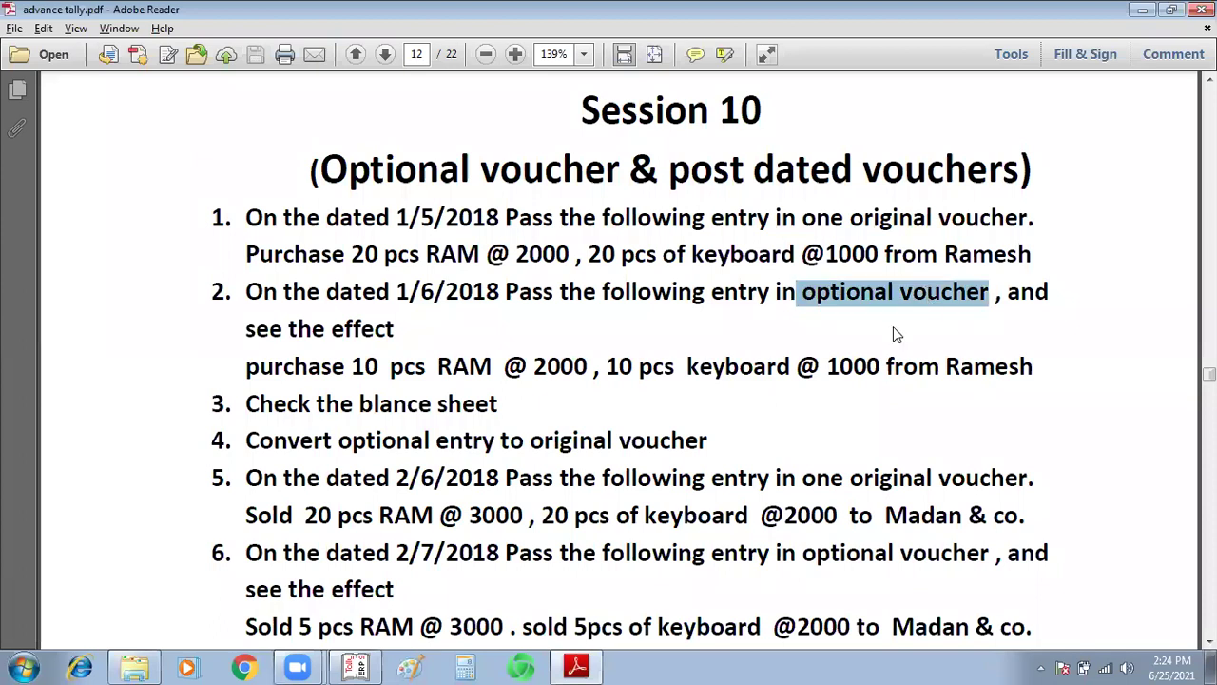
pyautogui.hotkey('alt', 'Tab')
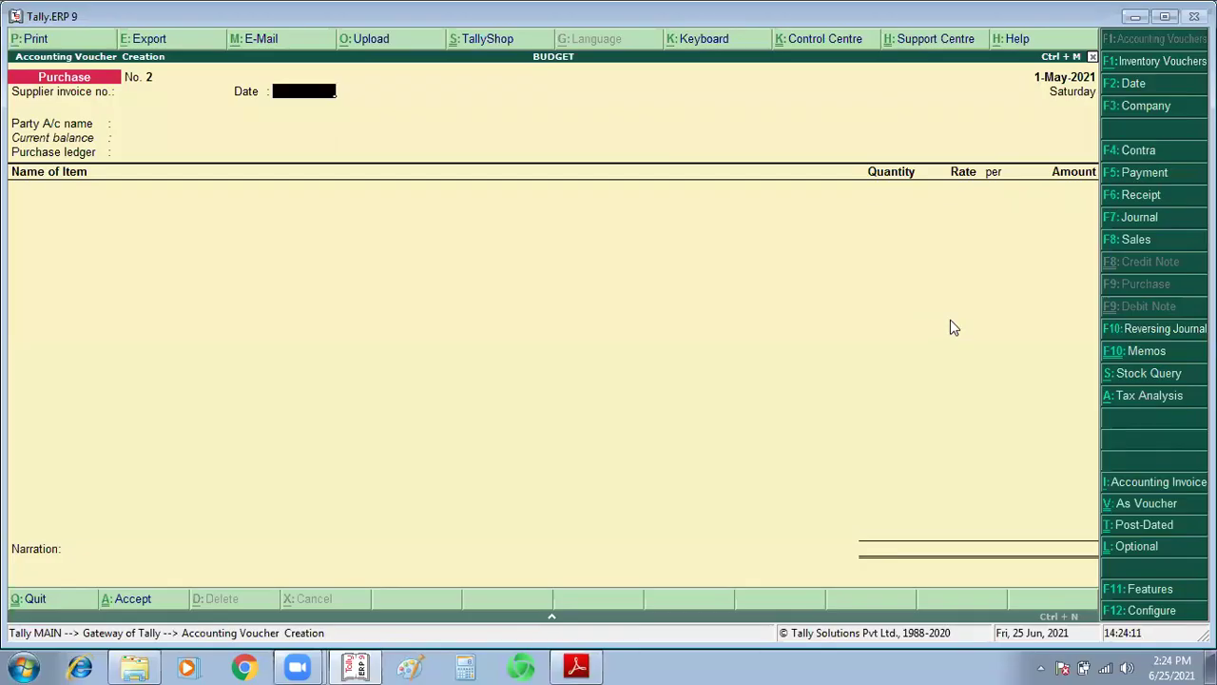
# Set the second purchase voucher's date to 1/6 and choose the supplier as party with the Purchsase ledger.
pyautogui.press('F2')
pyautogui.write('1/6')
pyautogui.press('Return')
pyautogui.press('Return')
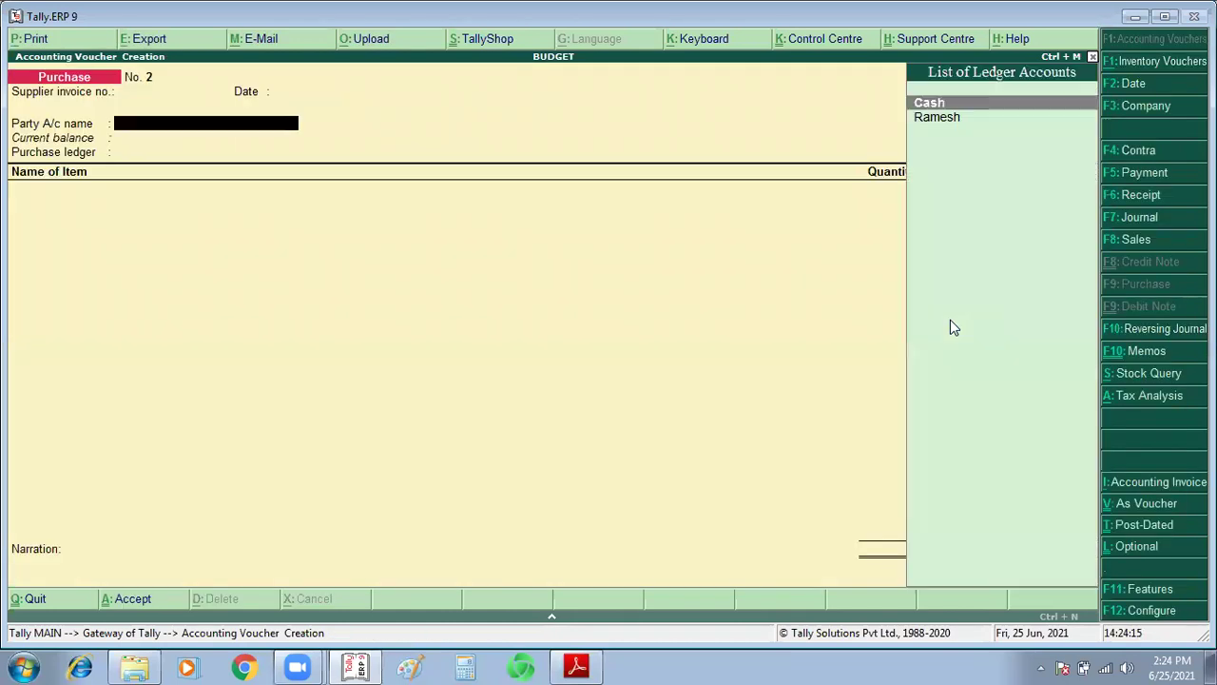
pyautogui.press('Down')
pyautogui.press('Return')
pyautogui.press('Return')
pyautogui.press('Return')
# Add 10 PCS of Keyboard at 1,000 and 10 PCS of RAM at 2,000 to the purchase voucher.
pyautogui.write('K')
pyautogui.press('Return')
pyautogui.write('10')
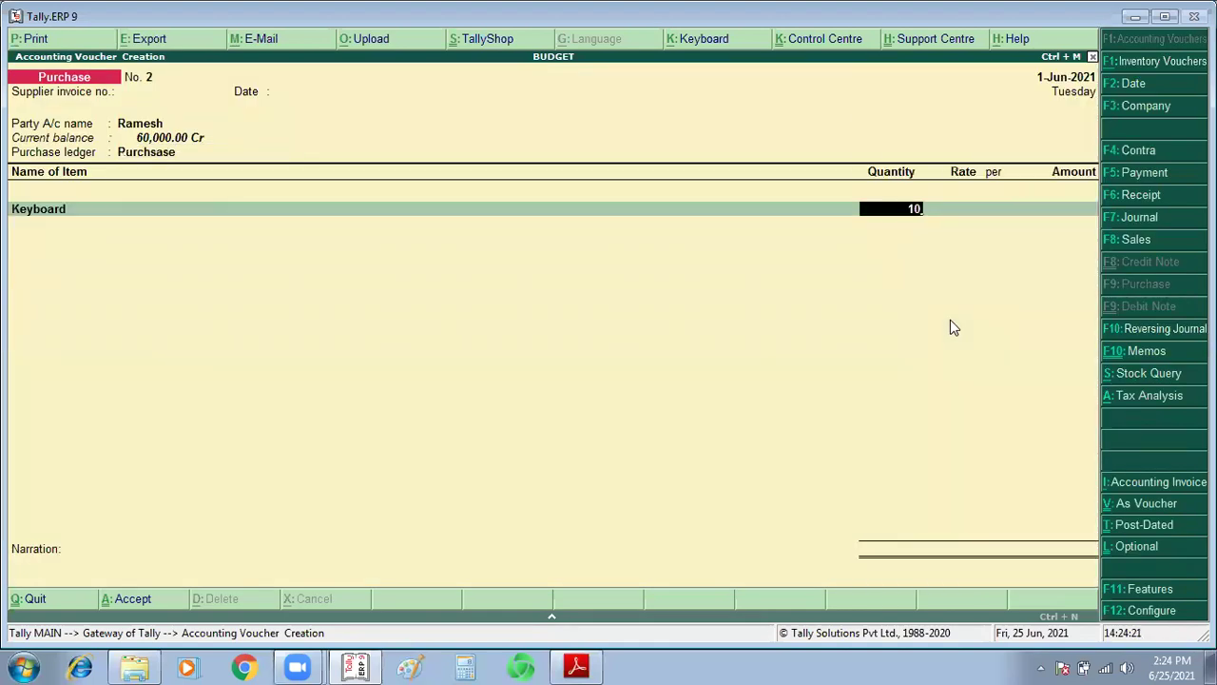
pyautogui.press('Return')
pyautogui.press('Return')
pyautogui.press('Return')
pyautogui.write('Ra')
pyautogui.press('Return')
pyautogui.write('10')
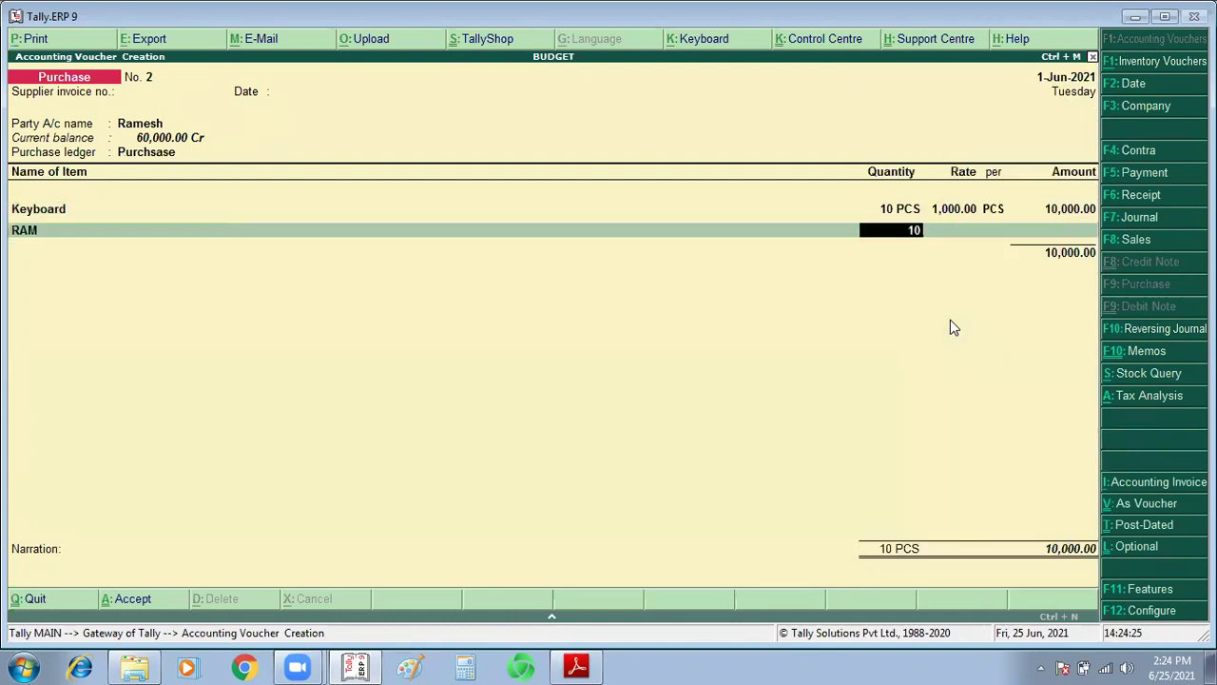
pyautogui.press('Return')
pyautogui.press('Return')
pyautogui.press('Return')
pyautogui.press('Return')
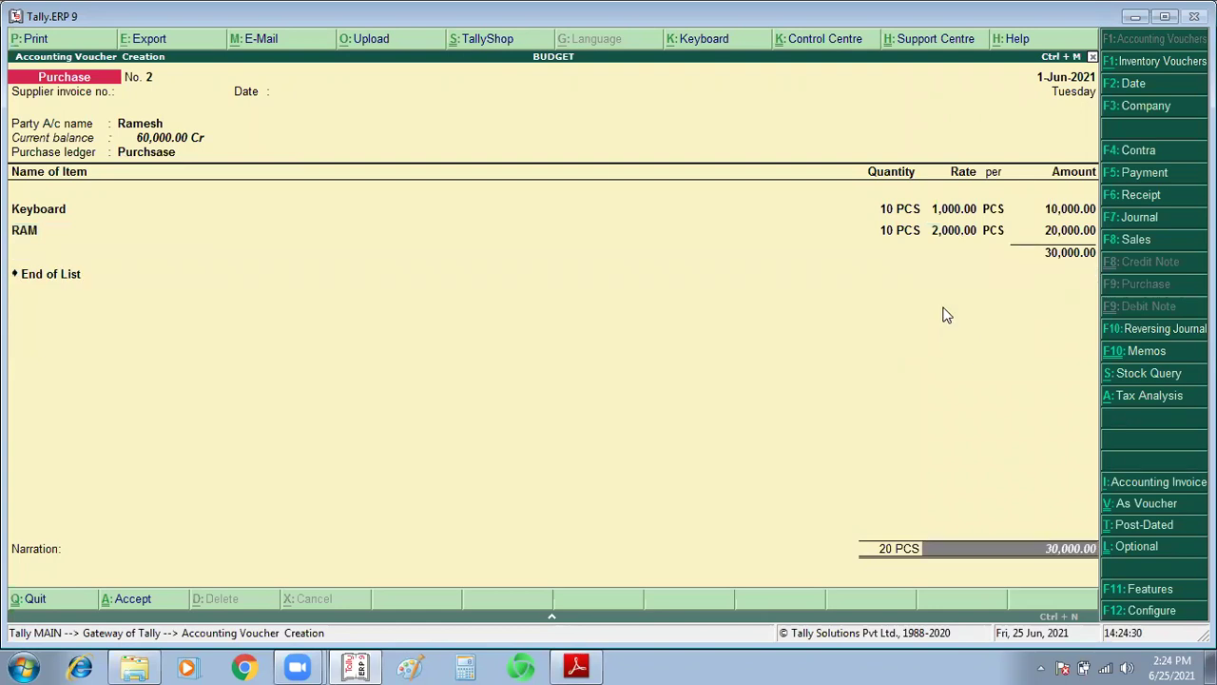
# Mark the purchase voucher as optional and save it, quitting to the Gateway of Tally.
pyautogui.hotkey('ctrl', 'l')
pyautogui.hotkey('ctrl', 'a')
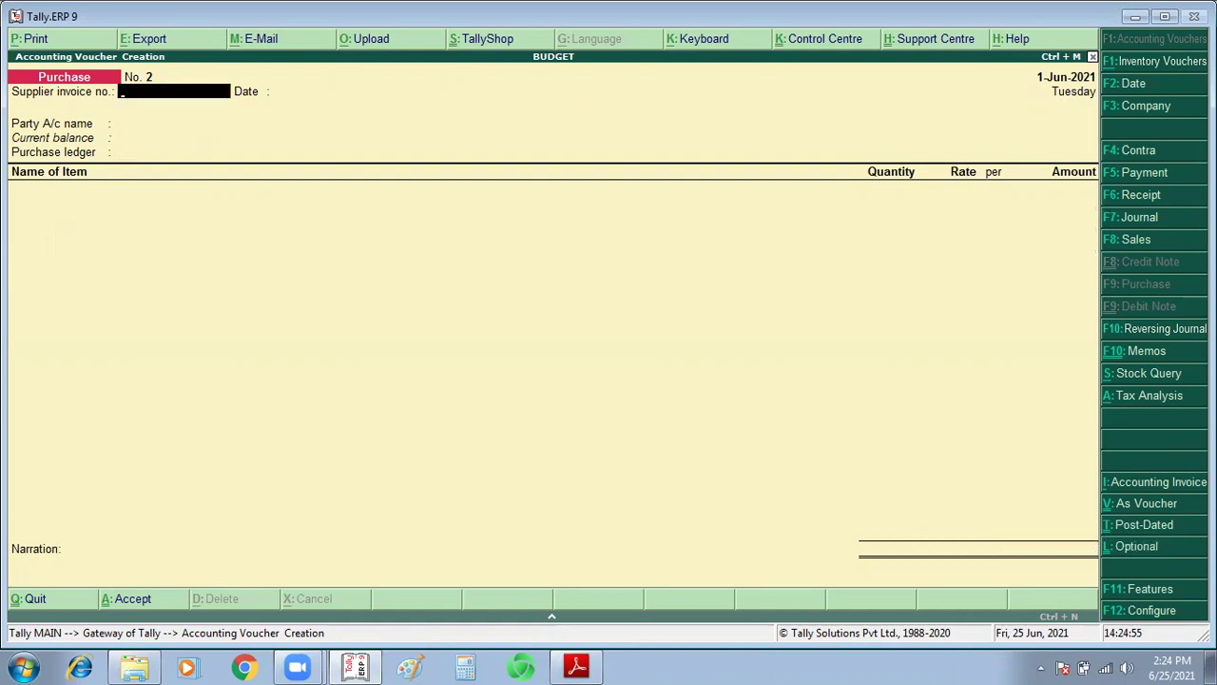
pyautogui.press('Escape')
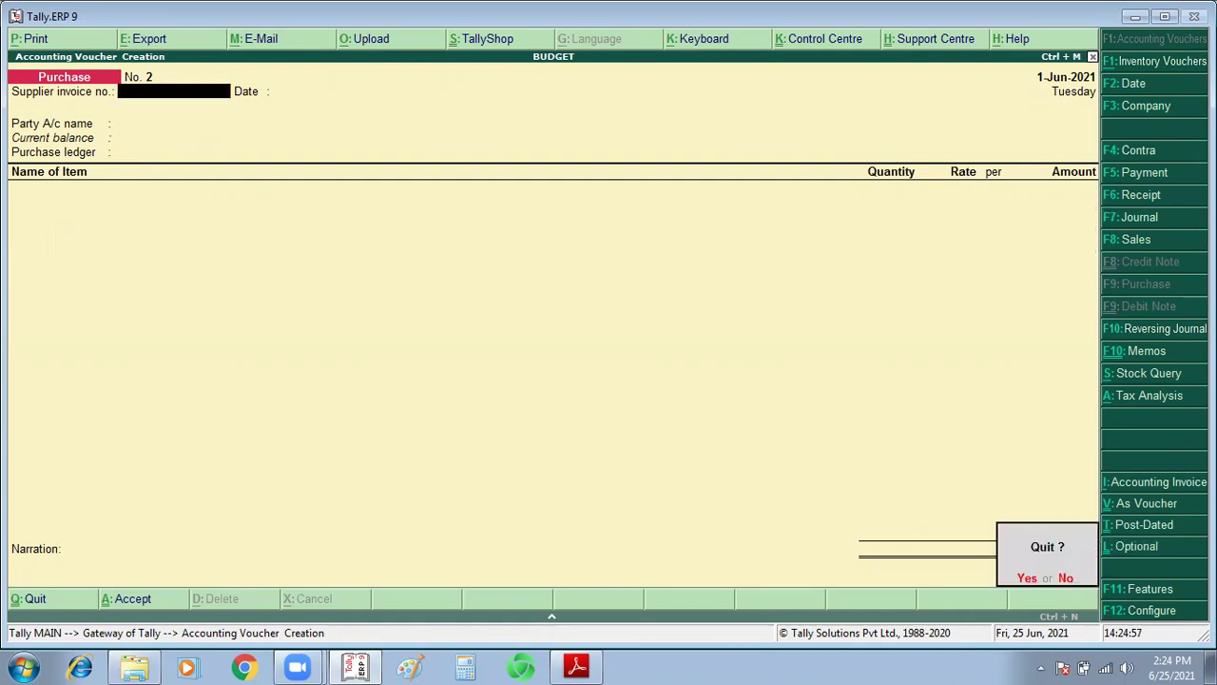
pyautogui.press('Return')
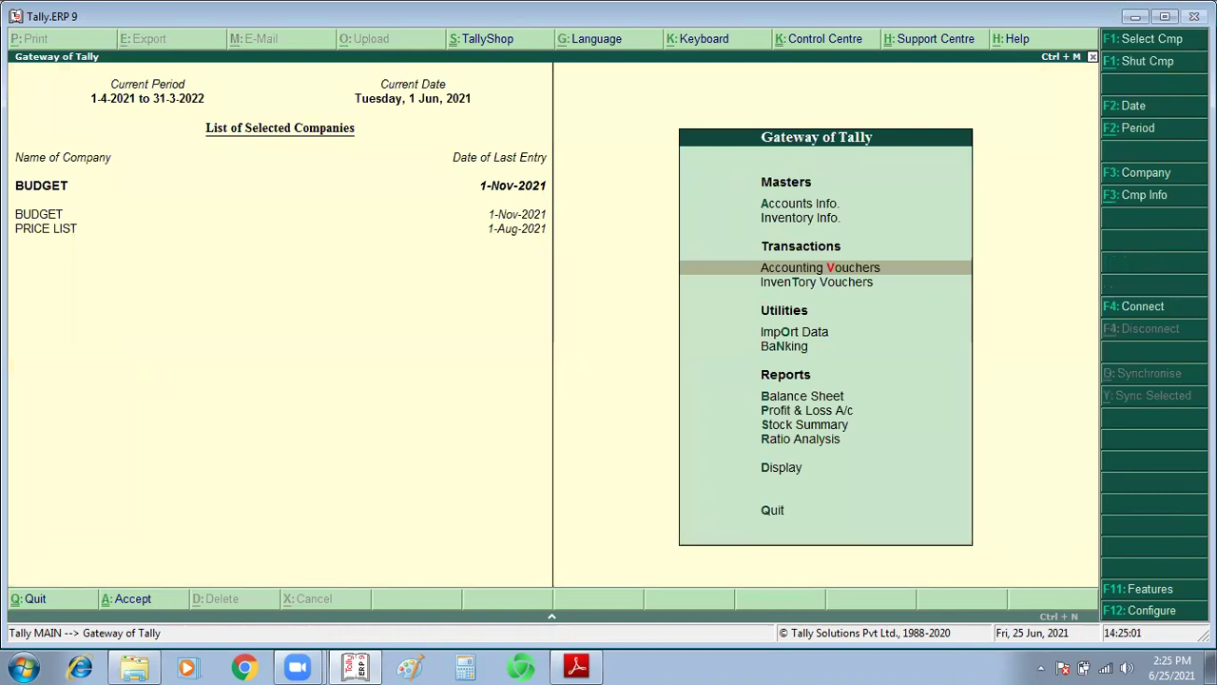
# Open the Day Book and clear both period dates to list all vouchers from 1-Apr-2021 to 1-Nov-2021.
pyautogui.press('d')
pyautogui.press('a')
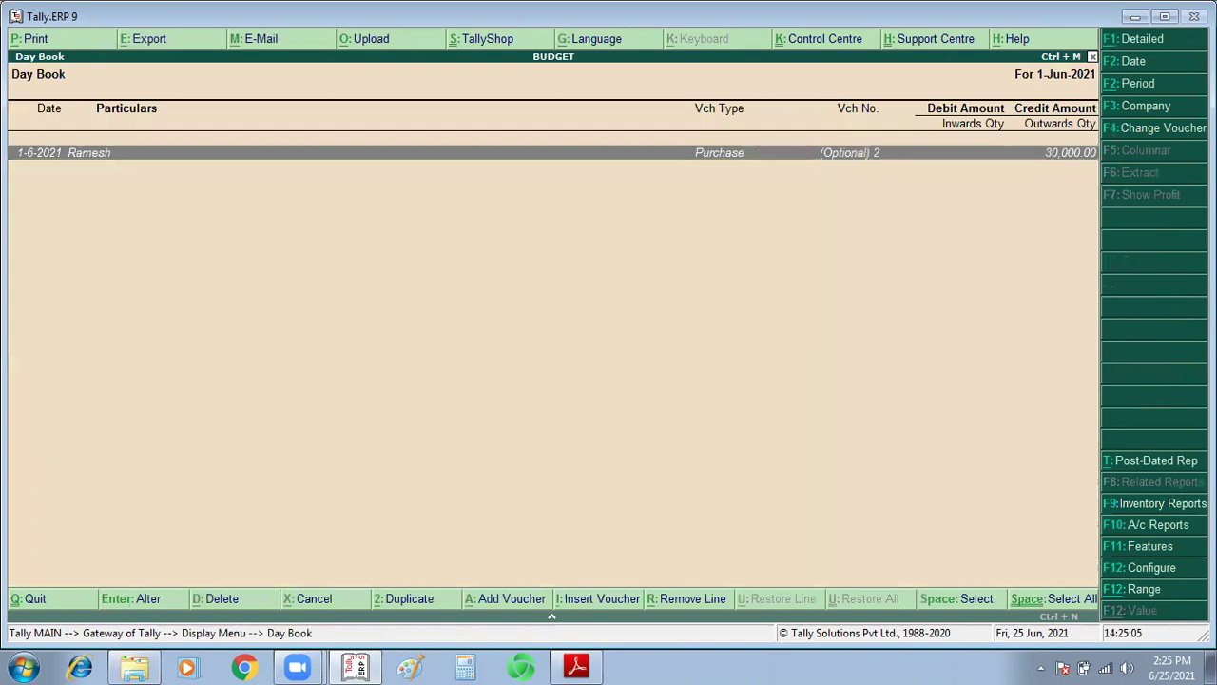
pyautogui.hotkey('alt', 'F2')
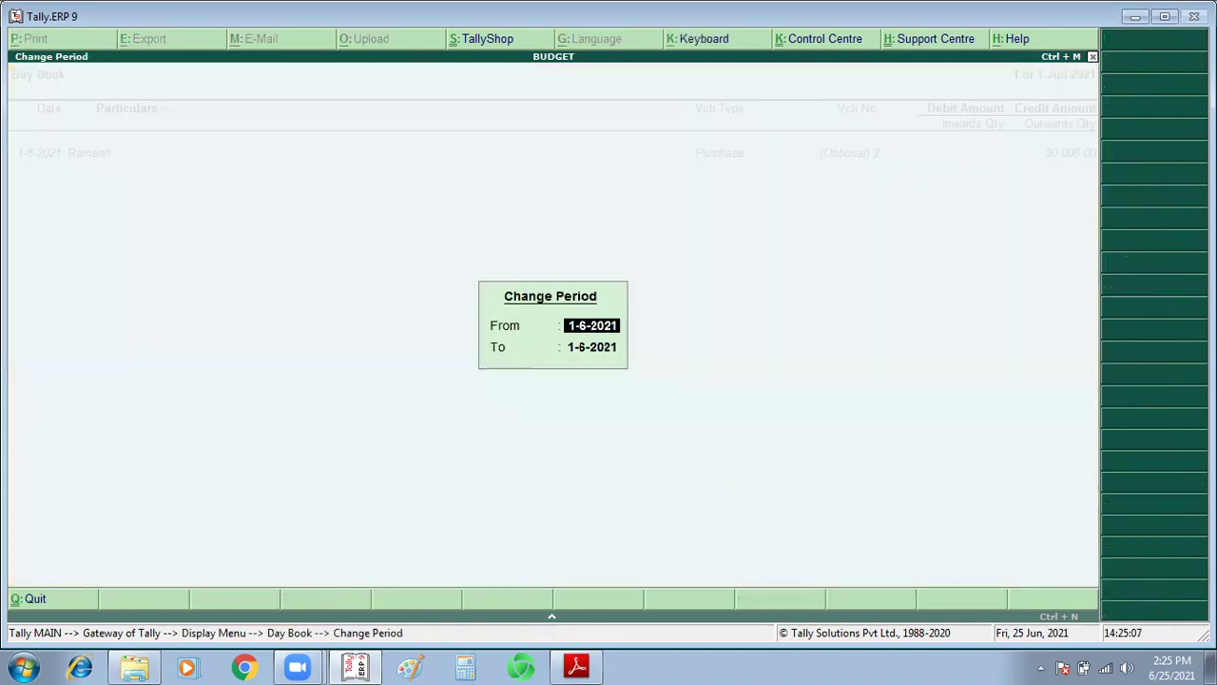
pyautogui.press('Delete')
pyautogui.press('Delete')
pyautogui.press('Delete')
pyautogui.press('Delete')
pyautogui.press('Delete')
pyautogui.press('Delete')
pyautogui.press('Delete')
pyautogui.press('Delete')
pyautogui.press('Return')
pyautogui.press('Delete')
pyautogui.press('Delete')
pyautogui.press('Delete')
pyautogui.press('Delete')
pyautogui.press('Delete')
pyautogui.press('Delete')
pyautogui.press('Delete')
pyautogui.press('Delete')
pyautogui.press('Return')
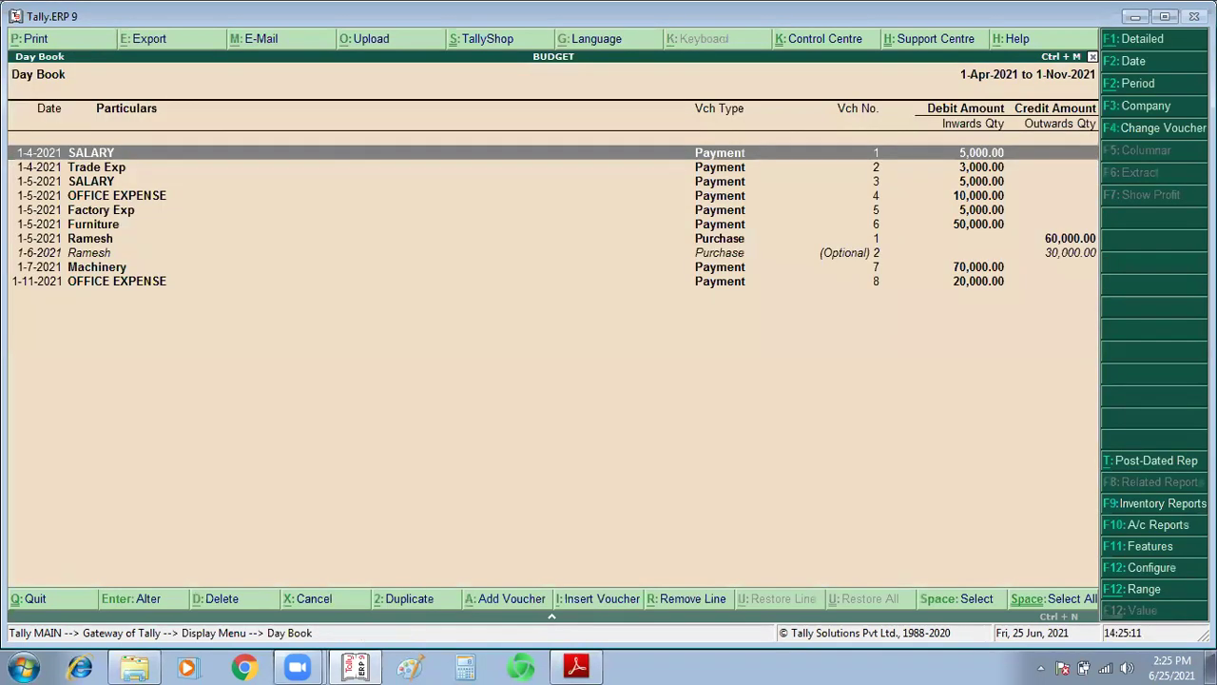
# Compare the regular purchase voucher of 1-5-2021 with the optional one of 1-6-2021 in the Day Book, and return to the Gateway.
pyautogui.press('Down')
pyautogui.press('Down')
pyautogui.press('Down')
pyautogui.press('Down')
pyautogui.press('Down')
pyautogui.press('Down')
pyautogui.press('Down')
pyautogui.press('Up')
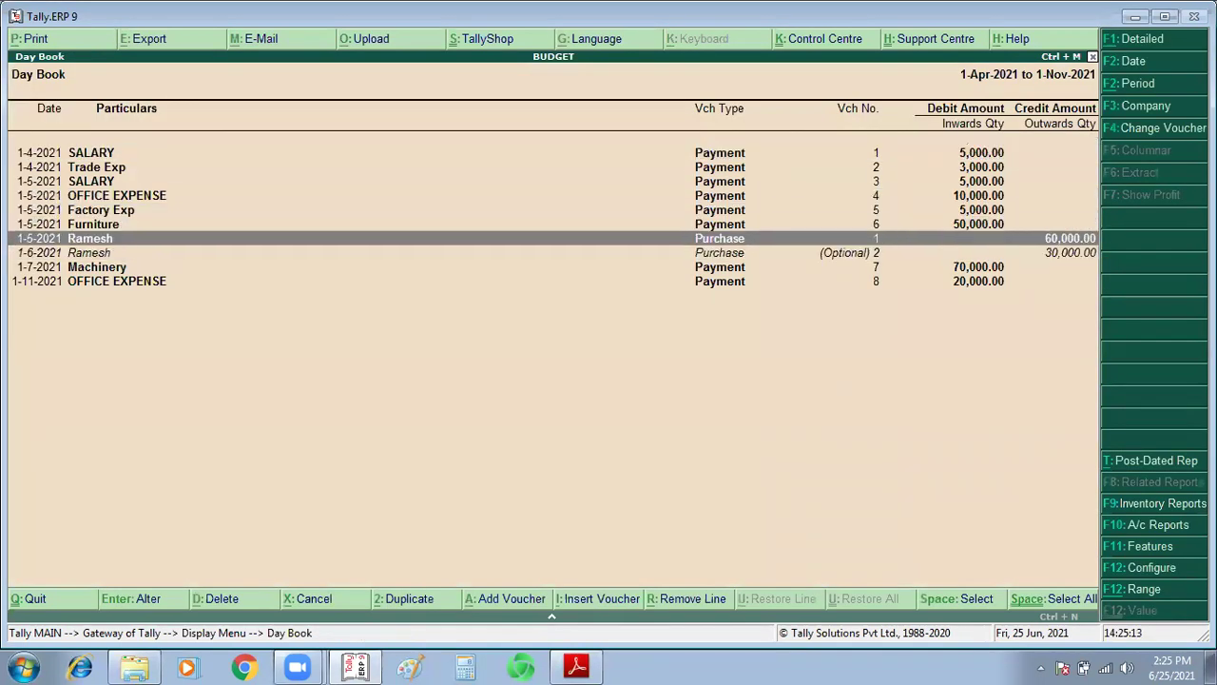
pyautogui.press('Down')
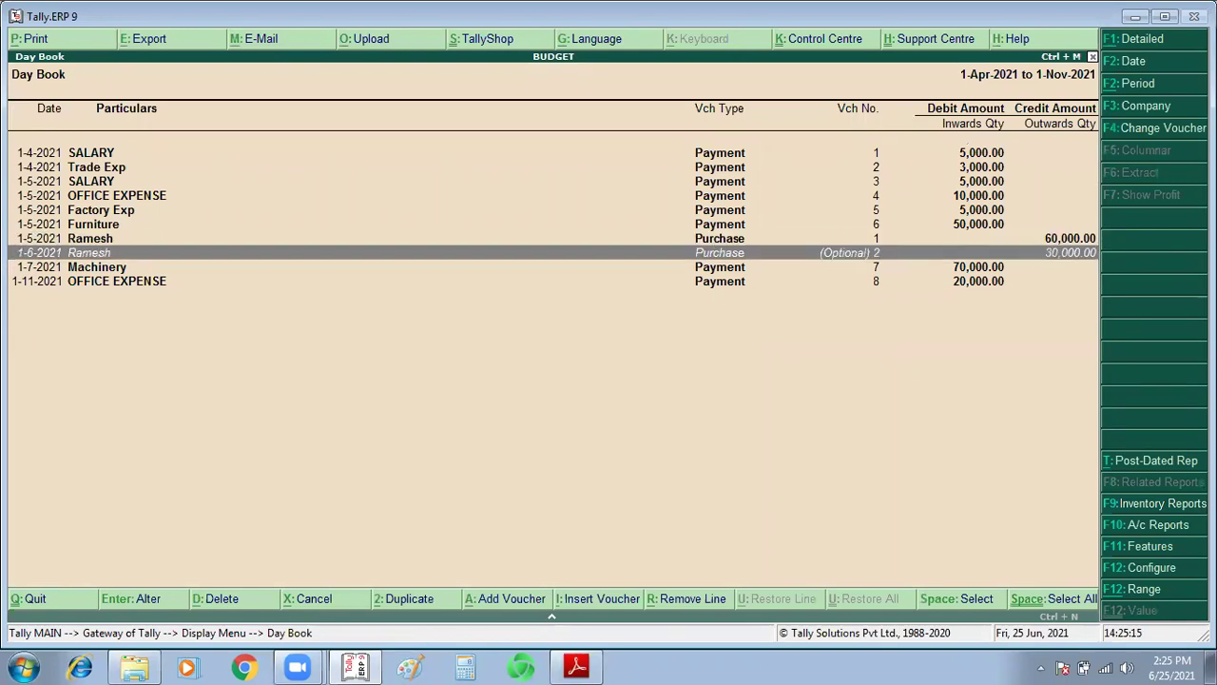
pyautogui.press('Up')
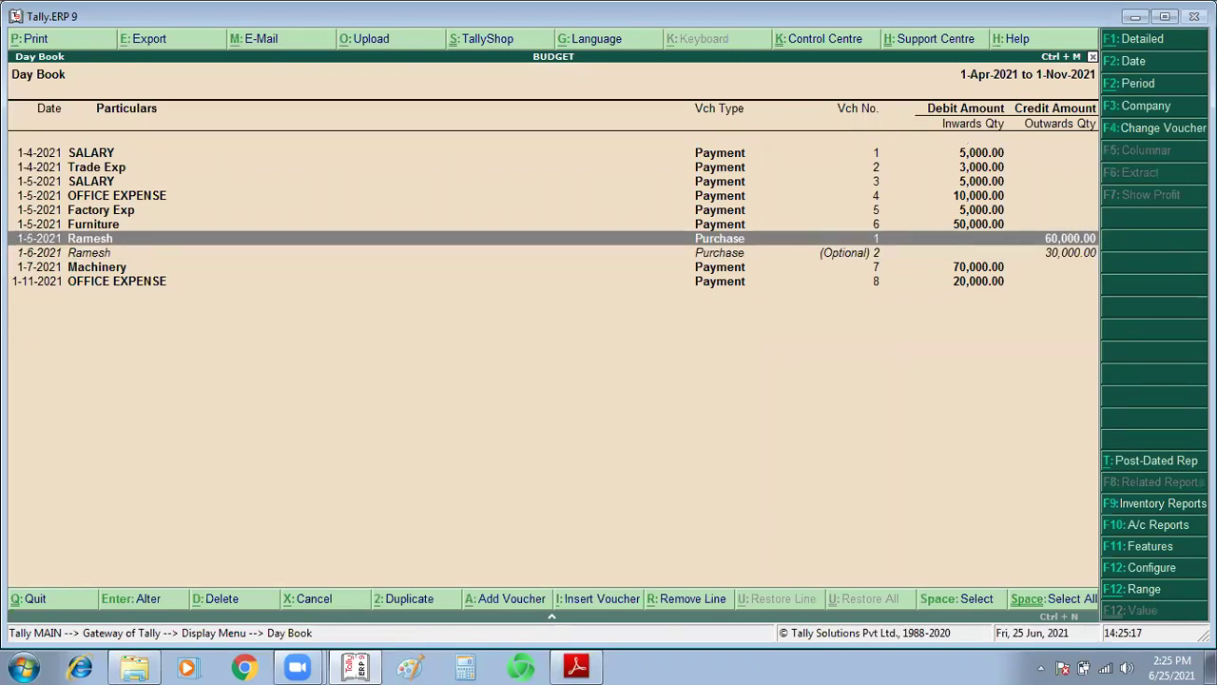
pyautogui.press('Down')
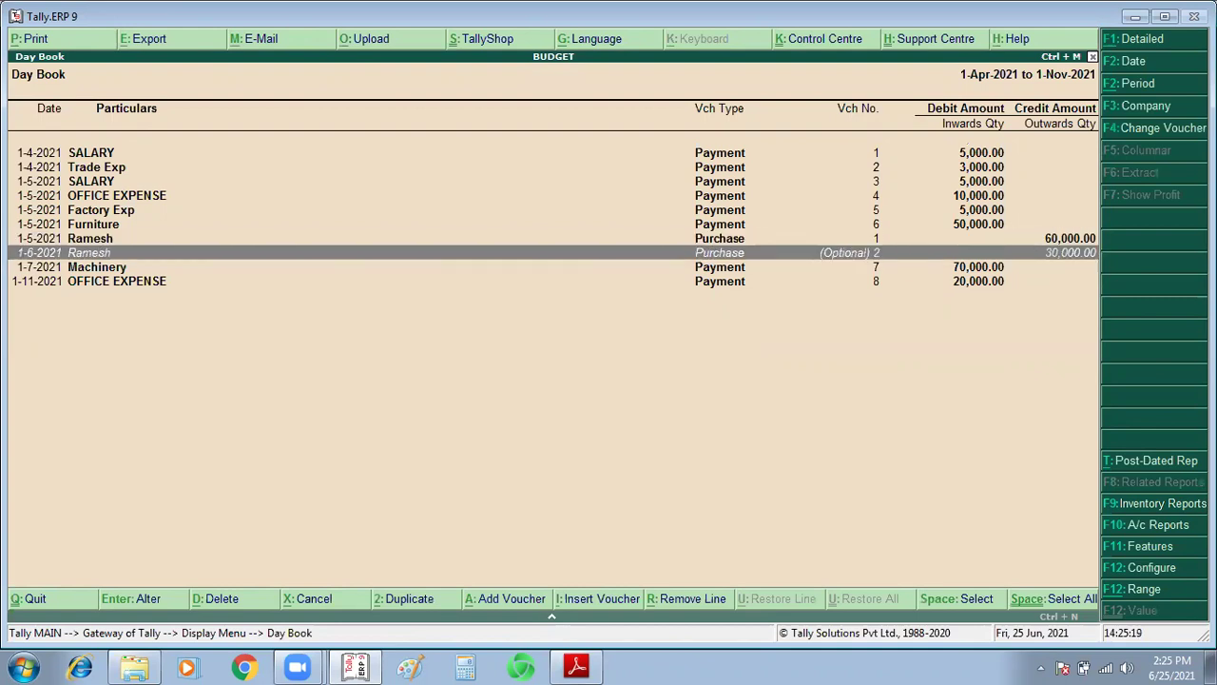
pyautogui.press('Up')
pyautogui.press('Down')
pyautogui.press('Up')
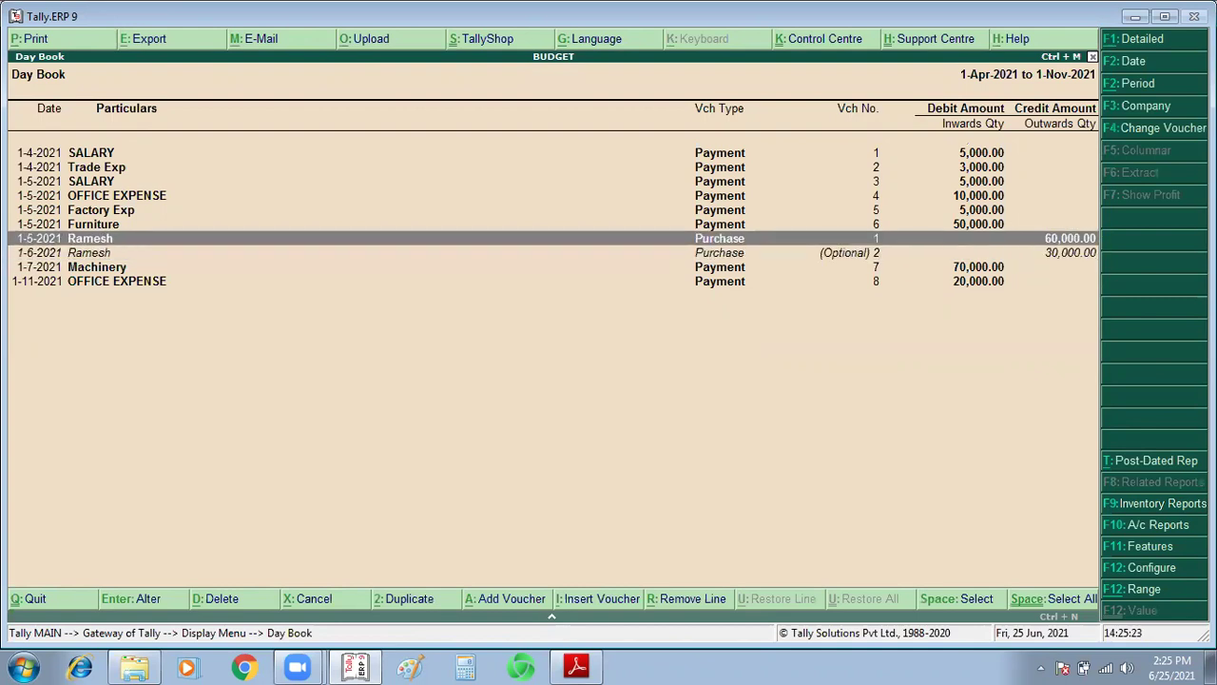
pyautogui.press('Down')
pyautogui.press('Up')
pyautogui.press('Down')
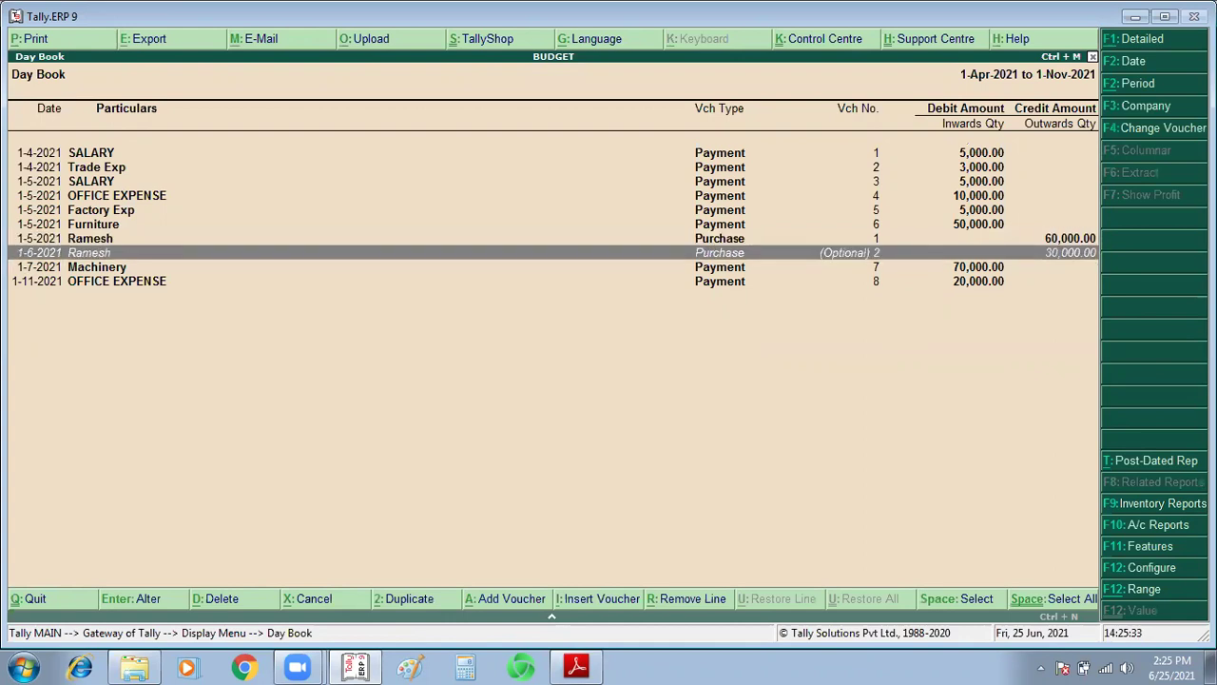
pyautogui.press('Escape')
pyautogui.press('Escape')
# Open the Profit & Loss A/c in detailed view and examine the Closing Stock of Keyboard and RAM.
pyautogui.press('Up')
pyautogui.press('Up')
pyautogui.press('Up')
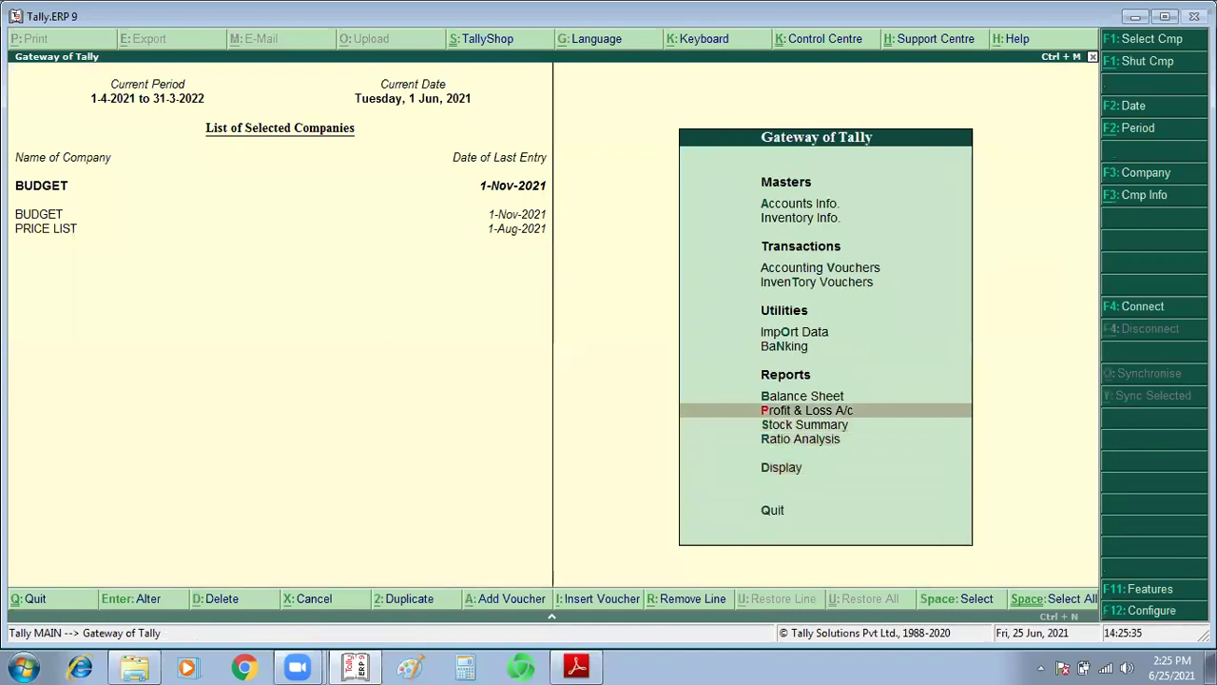
pyautogui.press('Return')
pyautogui.hotkey('alt', 'F1')
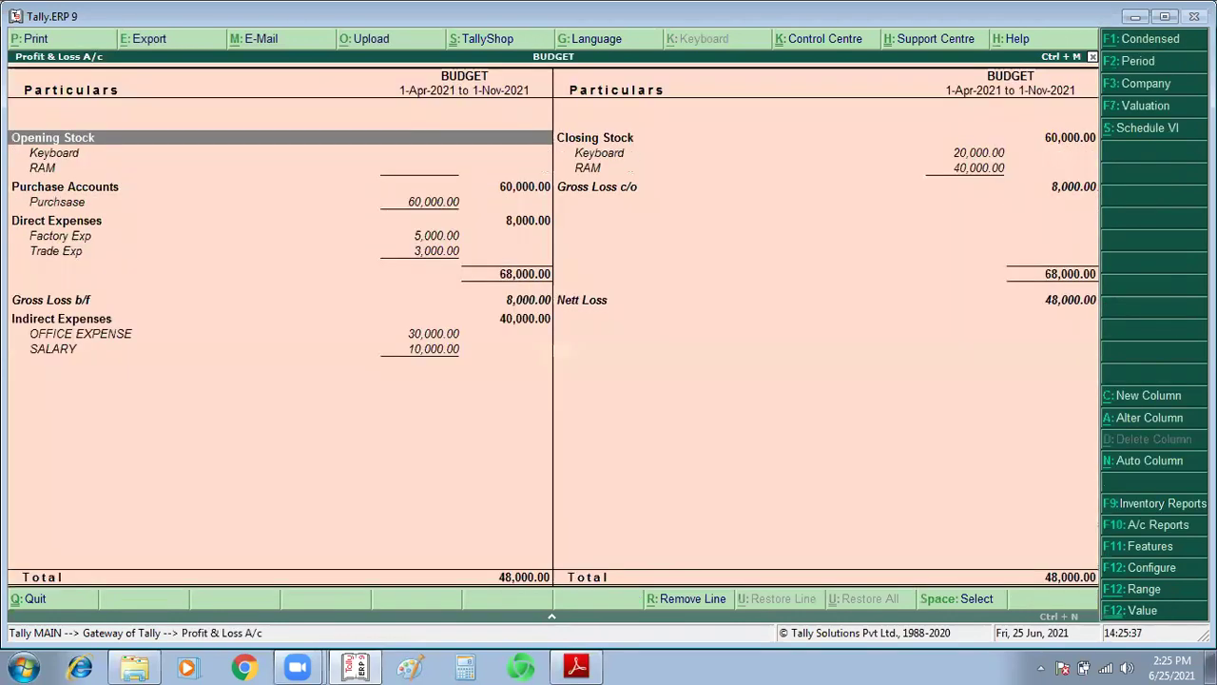
pyautogui.click(594, 137)
pyautogui.press('Down')
pyautogui.press('Up')
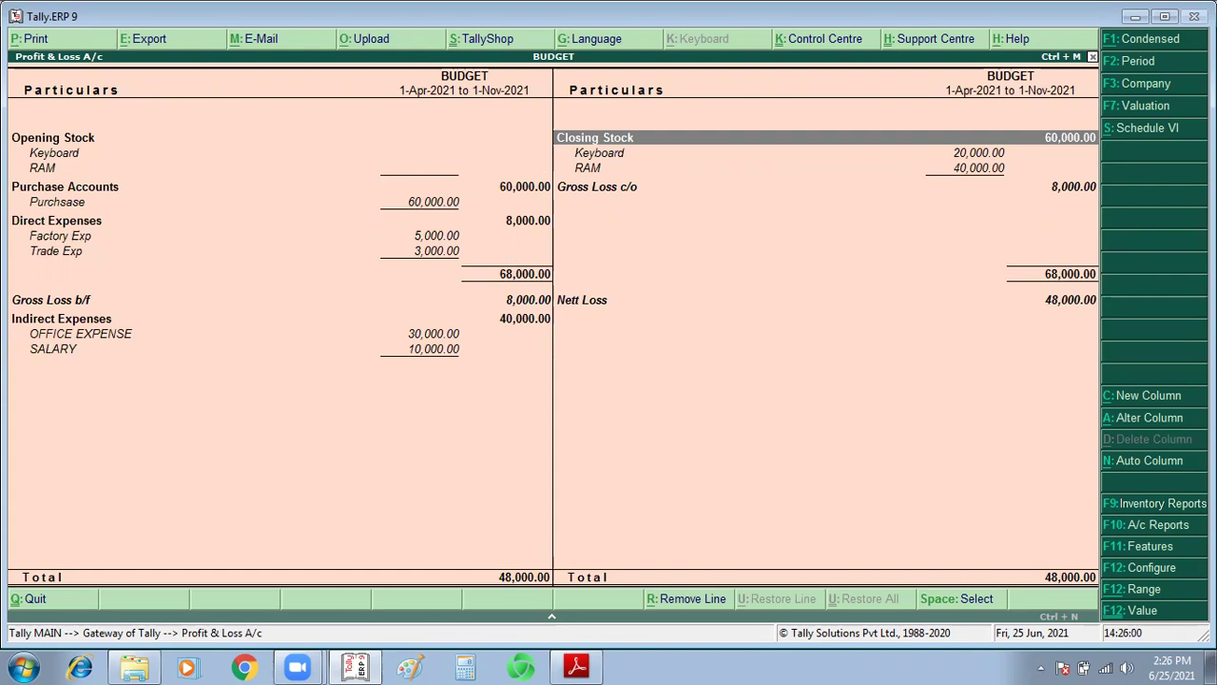
# Read questions 3 and 4 of the Session 10 exercise in Adobe Reader and return to Tally.ERP 9.
pyautogui.hotkey('alt', 'Tab')
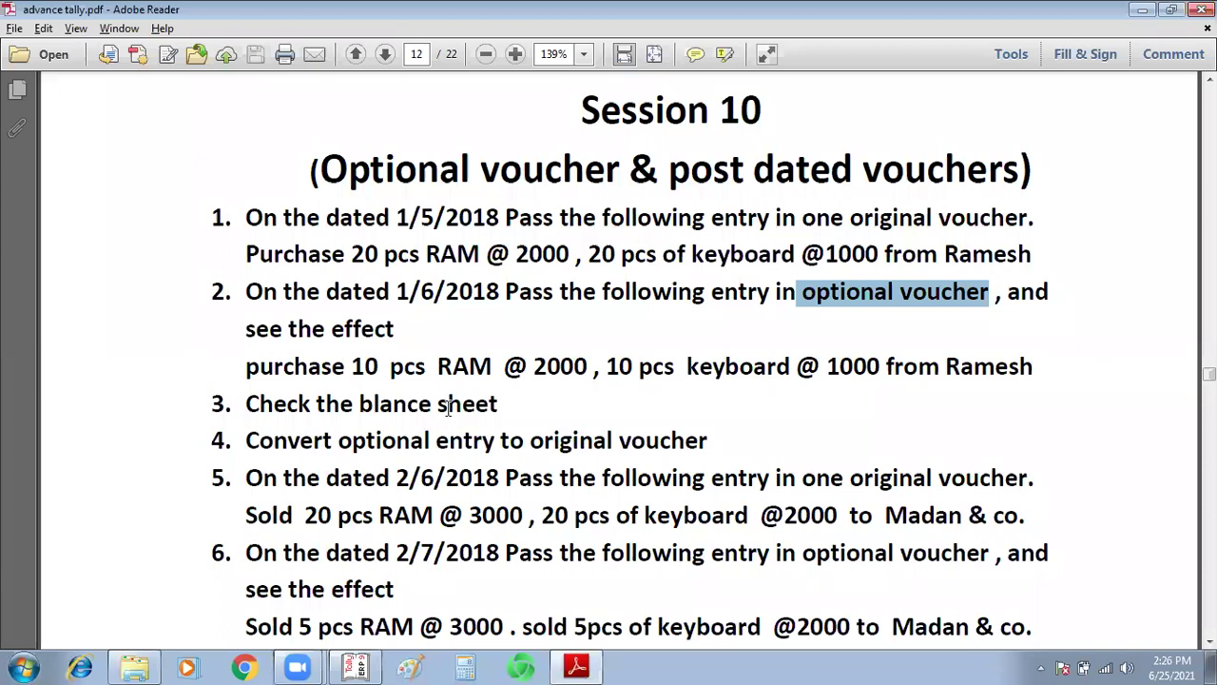
pyautogui.scroll(-1, 448, 406)
pyautogui.click(478, 370)
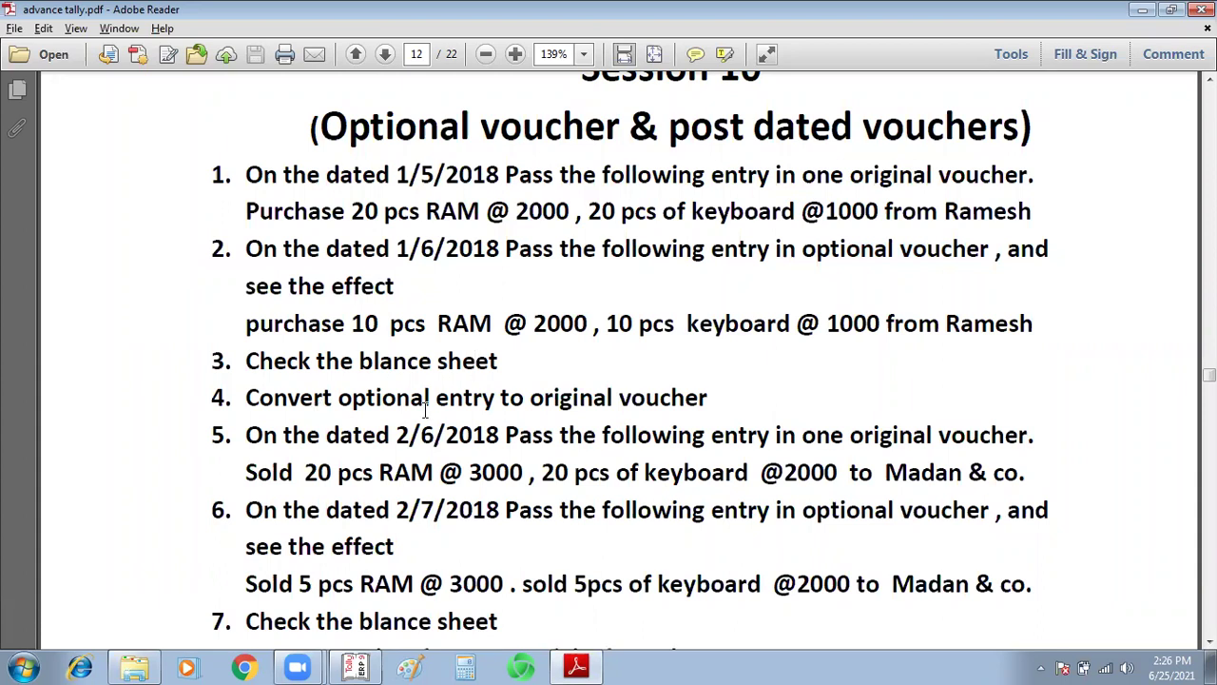
pyautogui.hotkey('alt', 'Tab')
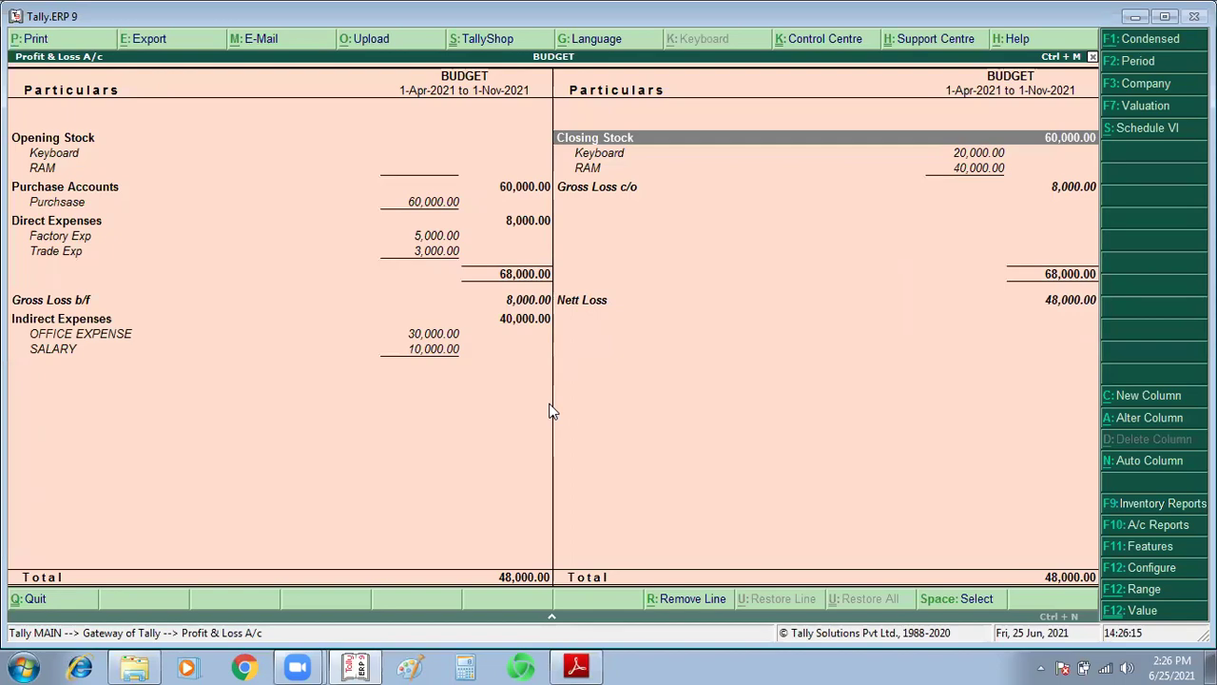
pyautogui.hotkey('alt', 'Tab')
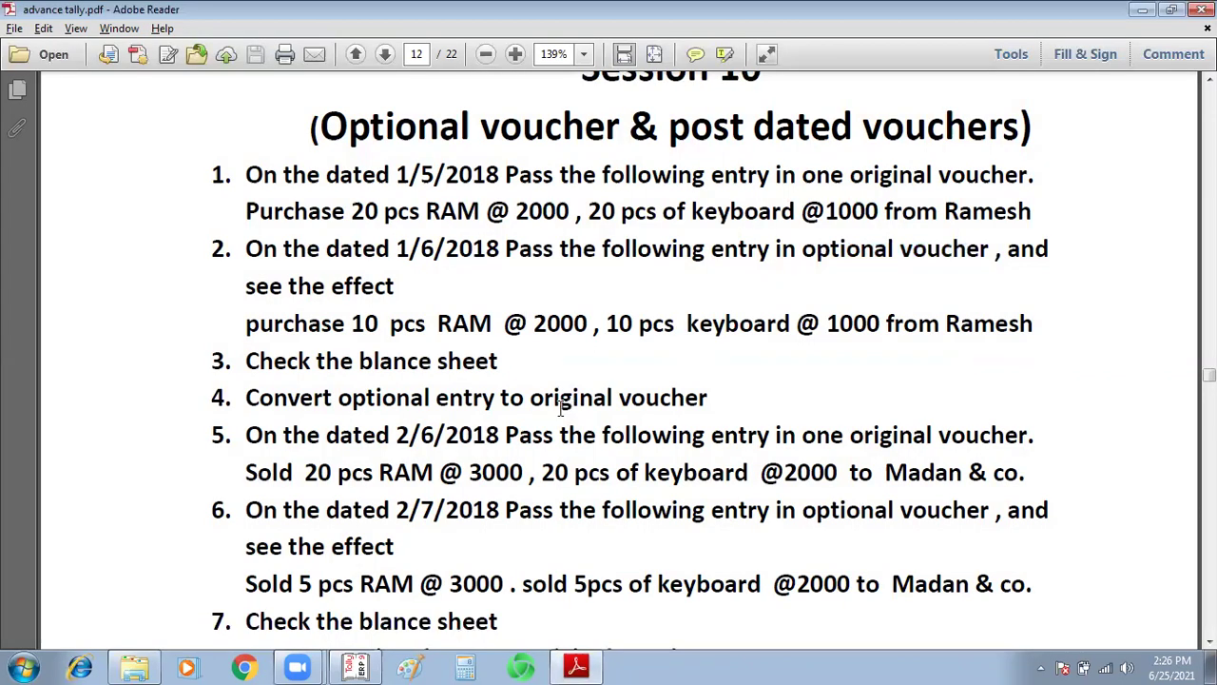
pyautogui.click(489, 362)
pyautogui.click(436, 363)
pyautogui.hotkey('alt', 'Tab')
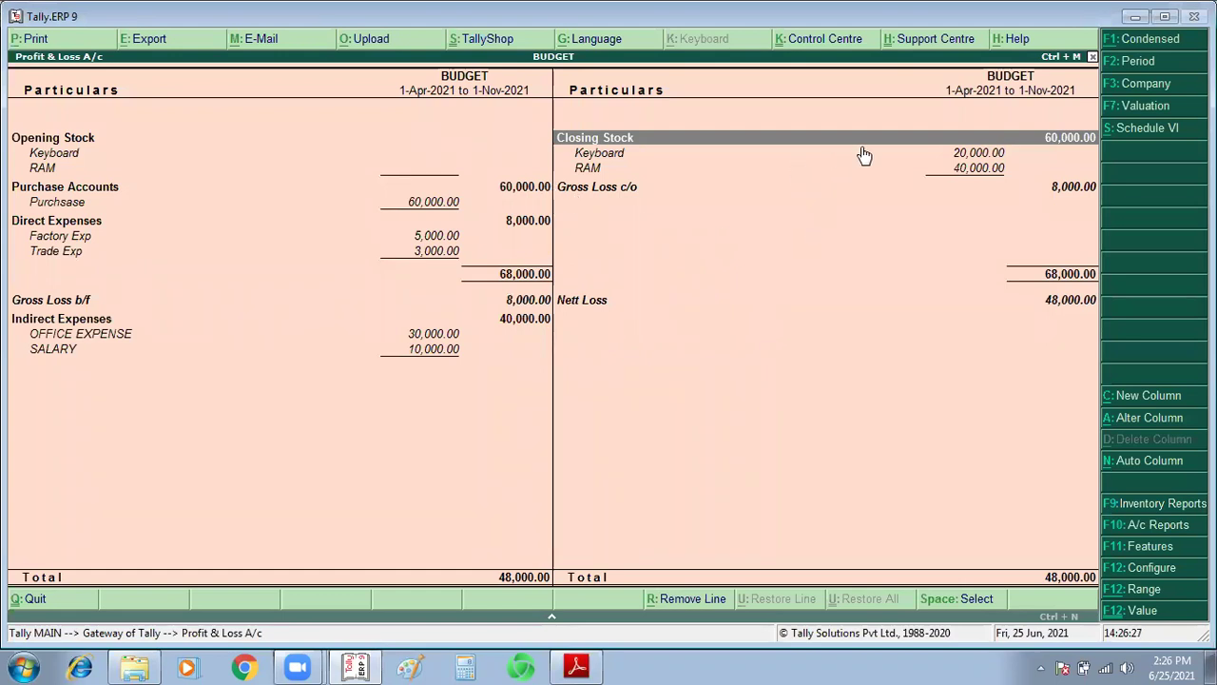
# Close the Profit & Loss A/c and open the Balance Sheet in detailed view.
pyautogui.press('Escape')
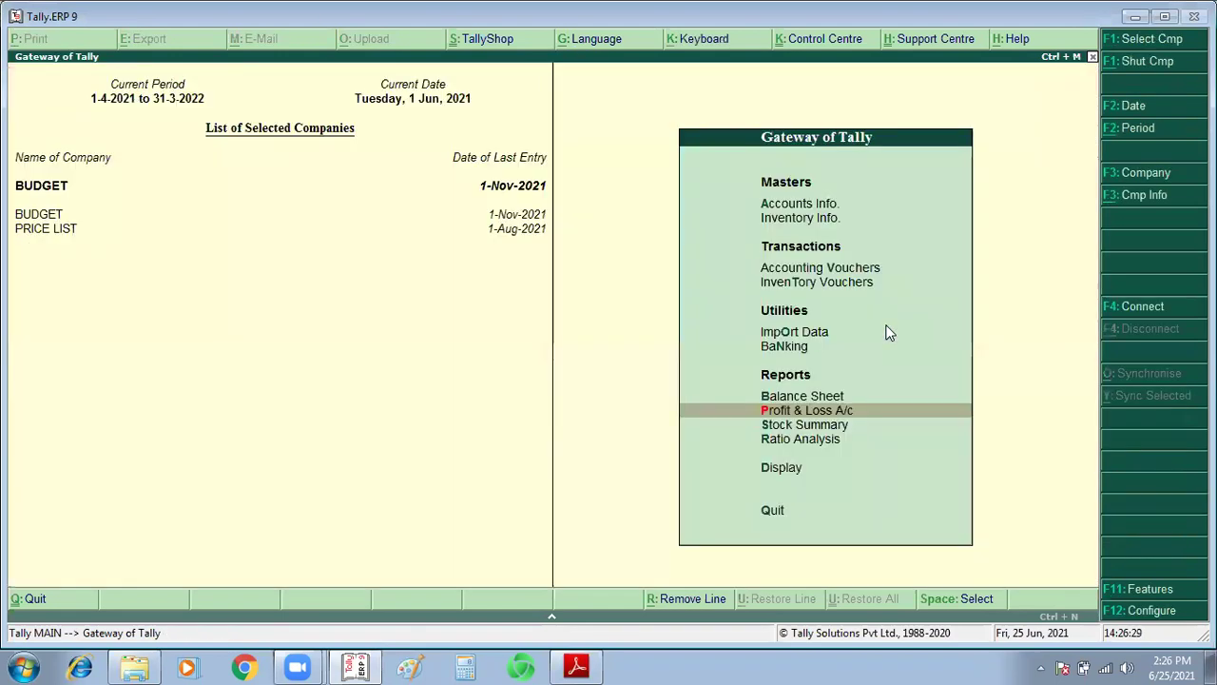
pyautogui.press('Down')
pyautogui.press('Down')
pyautogui.press('Down')
pyautogui.press('Up')
pyautogui.press('Up')
pyautogui.press('Up')
pyautogui.press('Up')
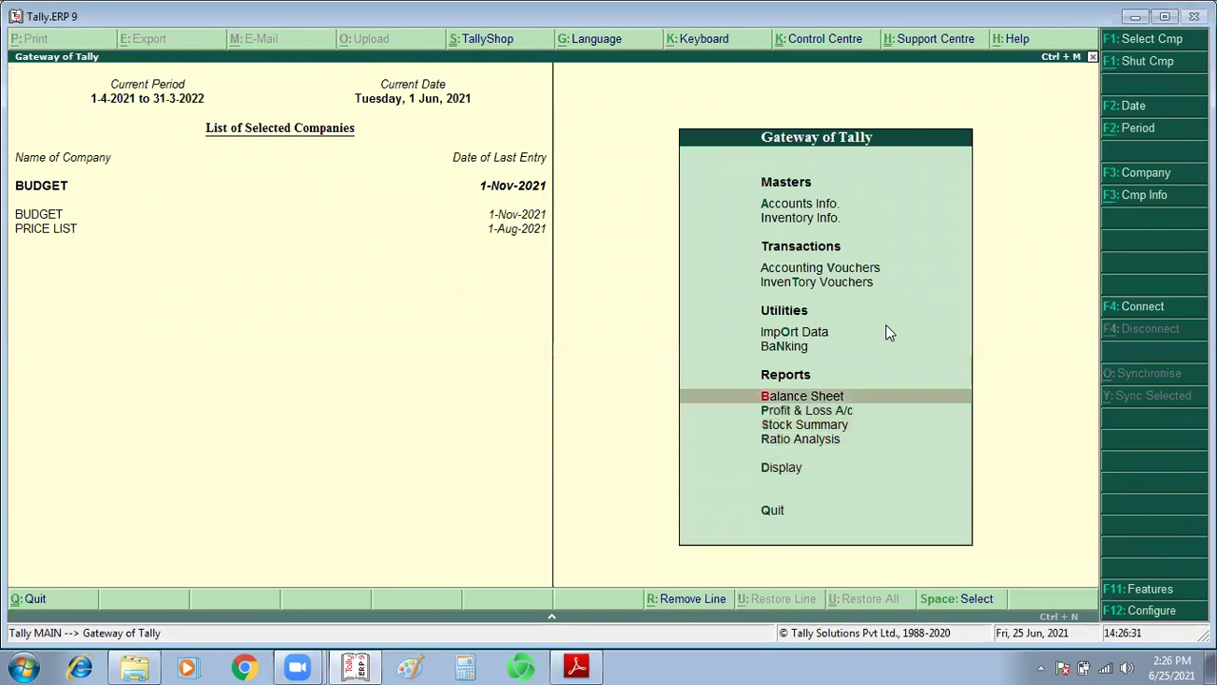
pyautogui.press('Return')
pyautogui.hotkey('alt', 'F1')
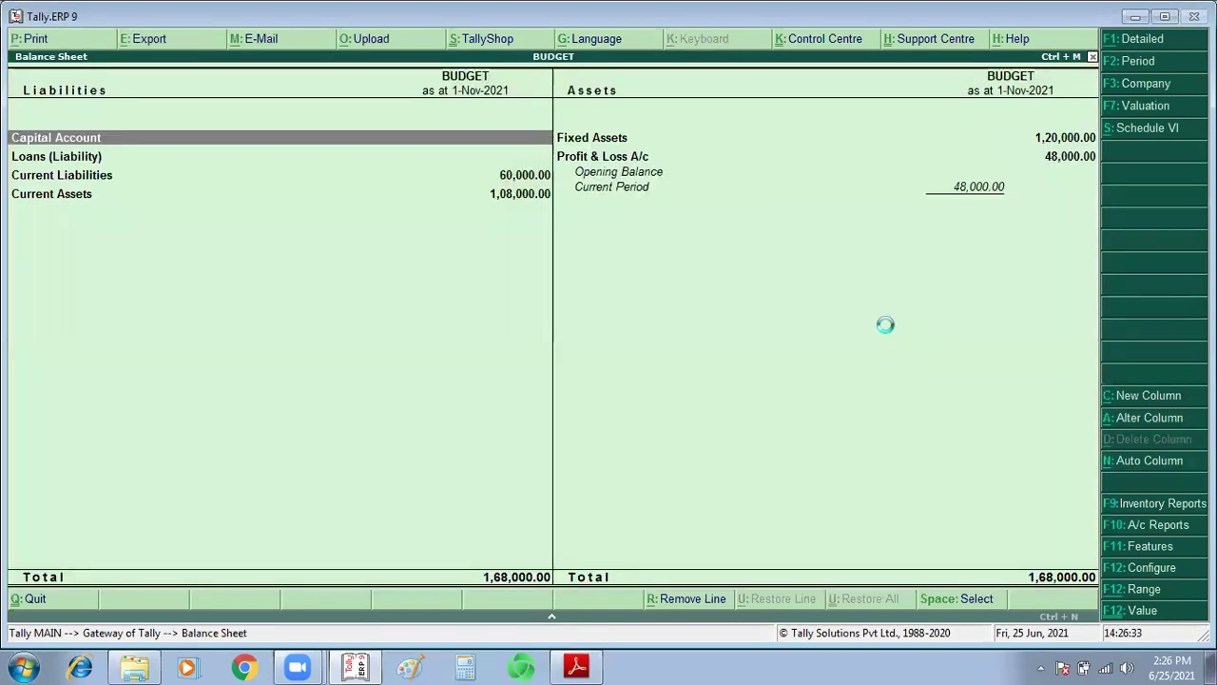
# Inspect the Sundry Creditors group from the Balance Sheet's Current Liabilities and return to the Gateway of Tally.
pyautogui.press('Down')
pyautogui.press('Down')
pyautogui.press('Down')
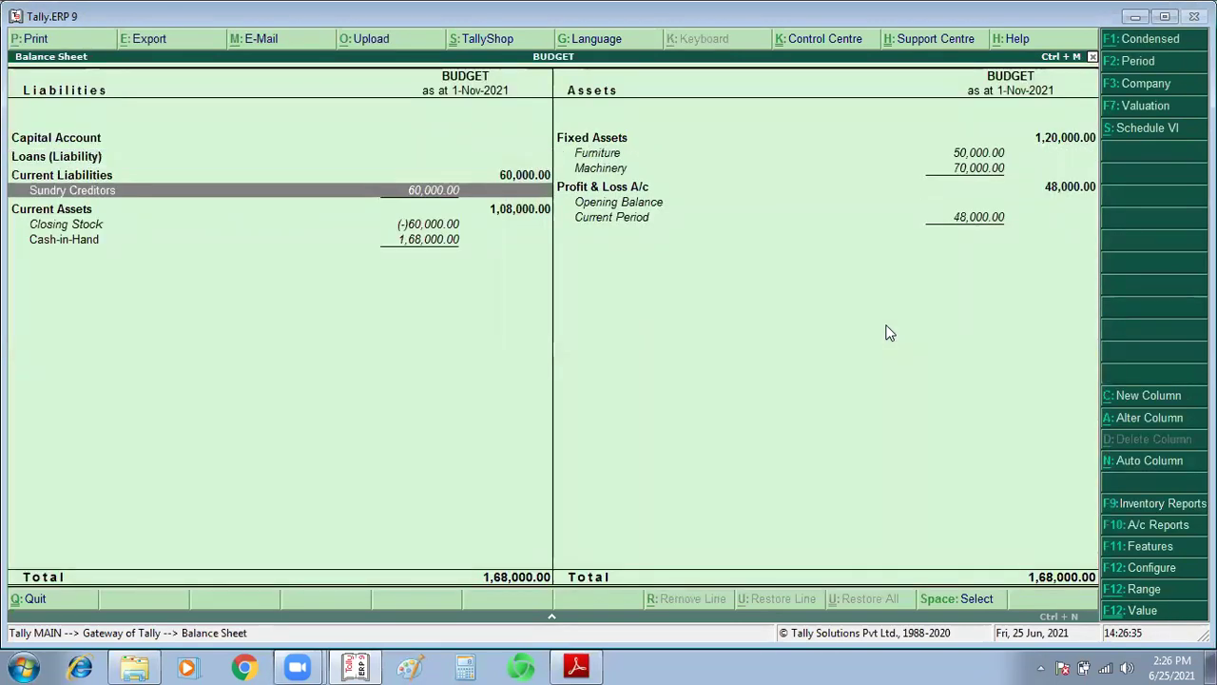
pyautogui.press('Return')
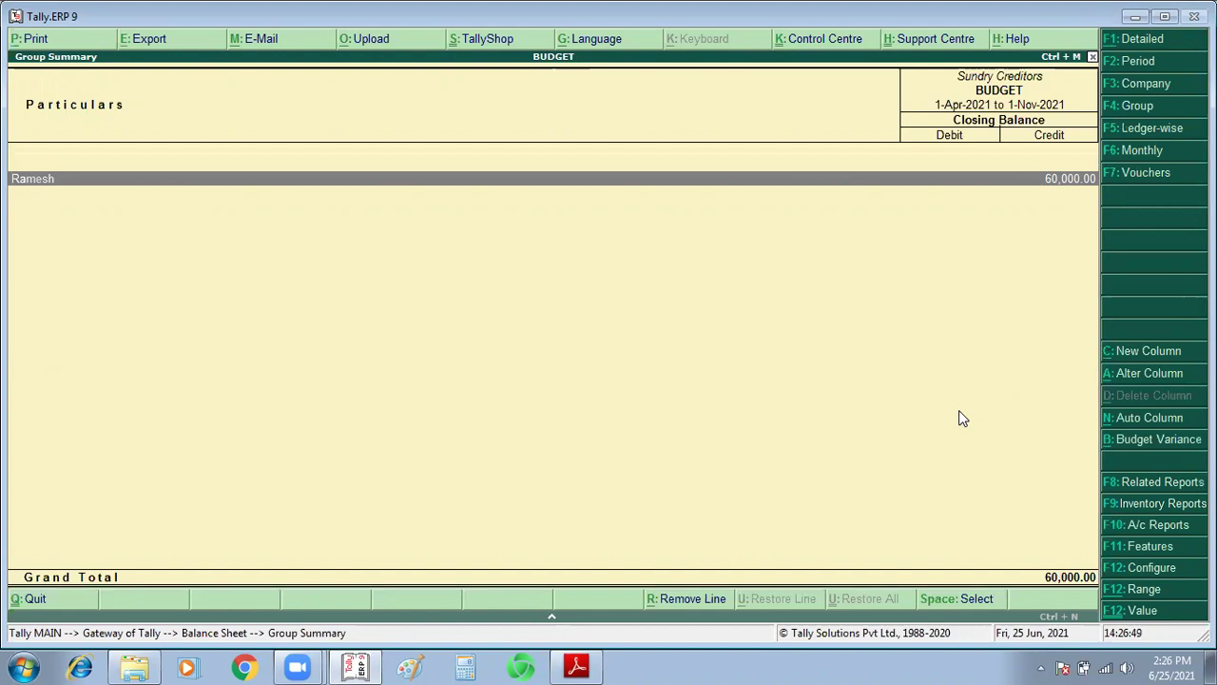
pyautogui.press('Escape')
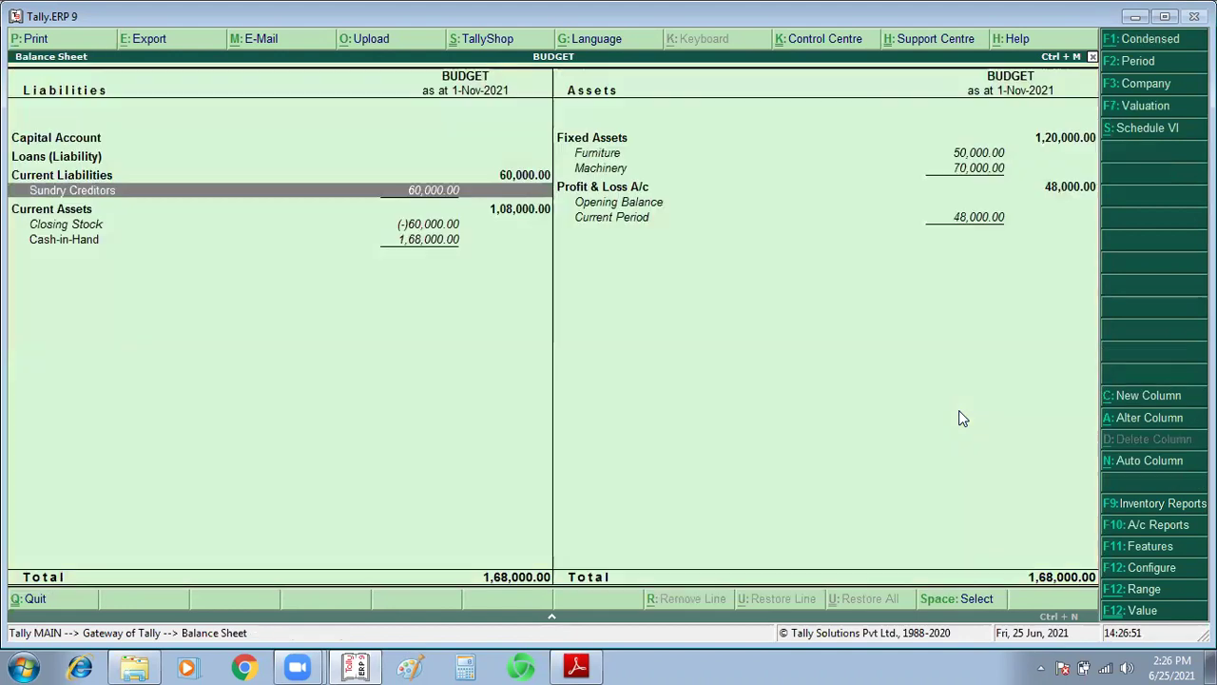
pyautogui.press('Escape')
pyautogui.press('Escape')
pyautogui.press('Escape')
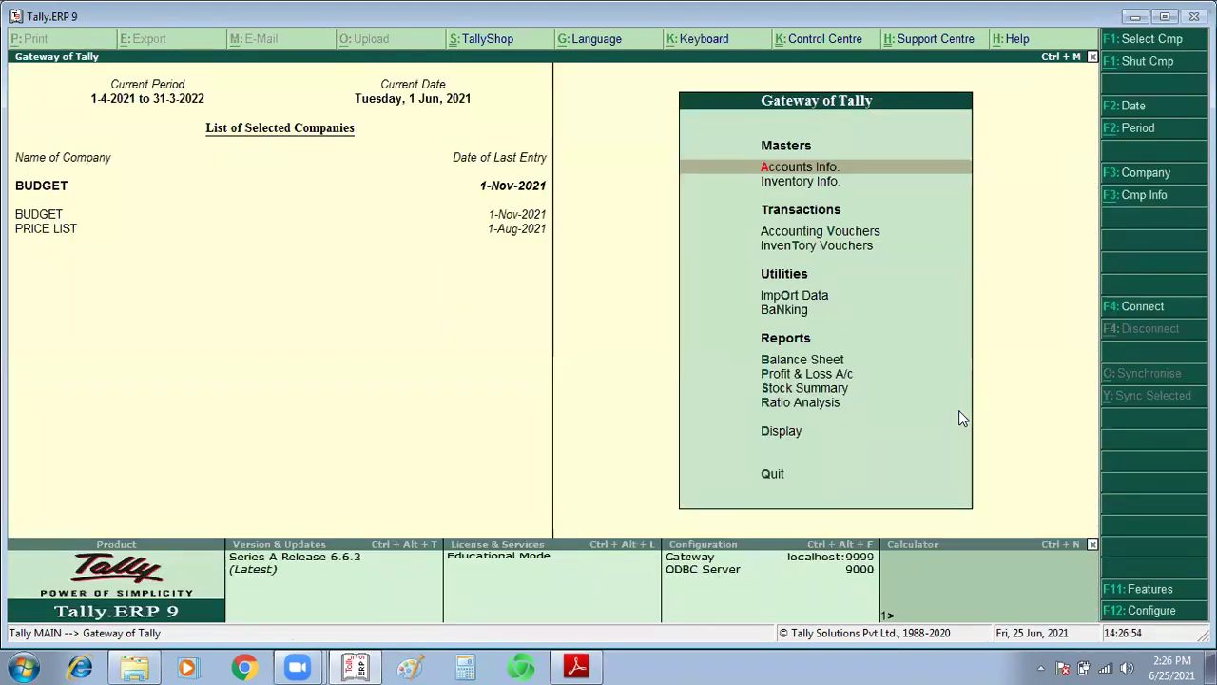
# Convert the optional purchase voucher of 1-Jun-2021 in the Day Book to a regular voucher, save it, and return to the Gateway.
pyautogui.press('d')
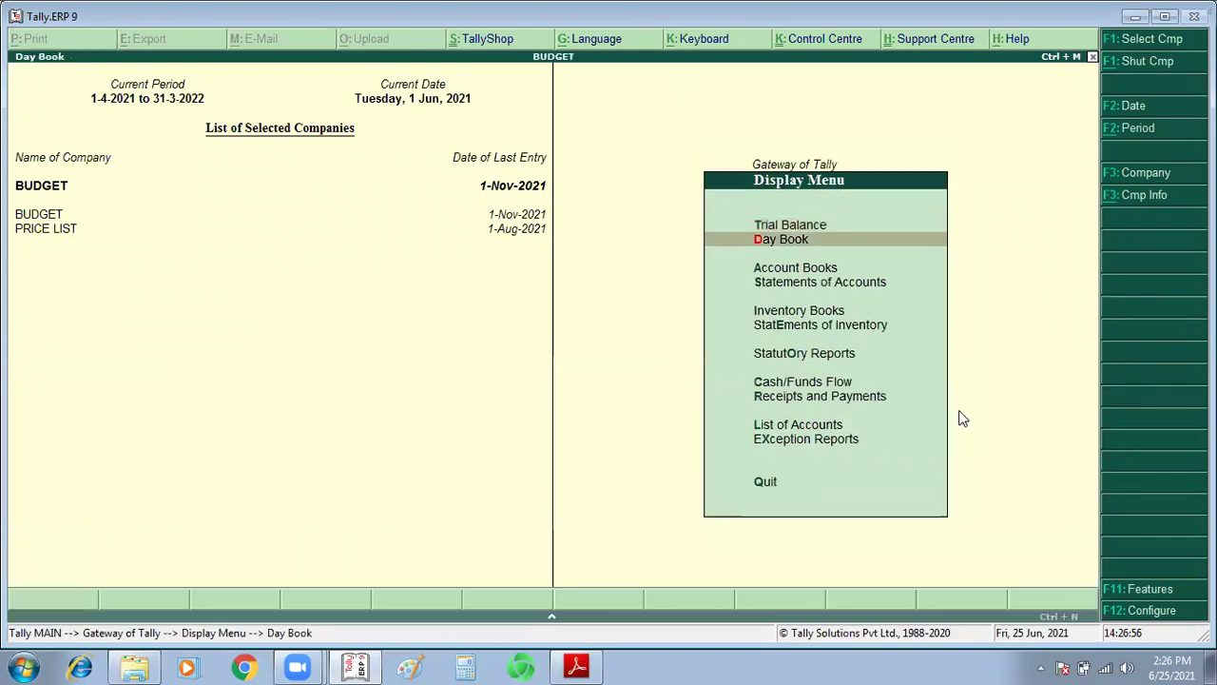
pyautogui.press('d')
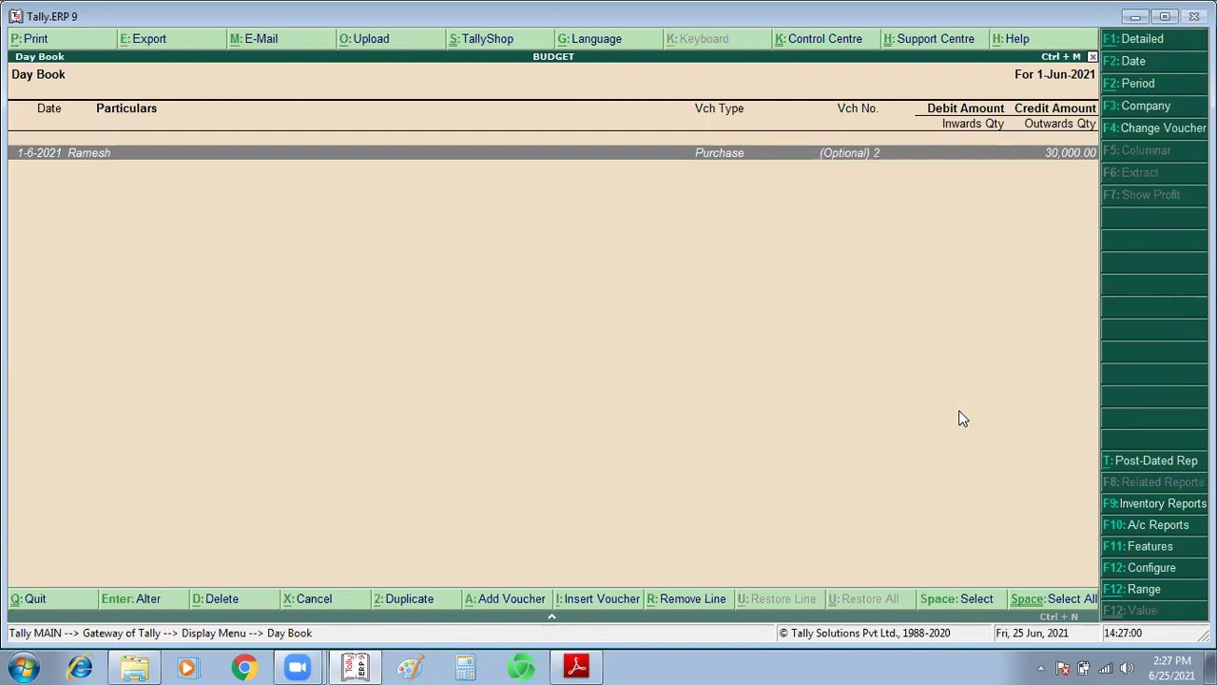
pyautogui.press('Return')
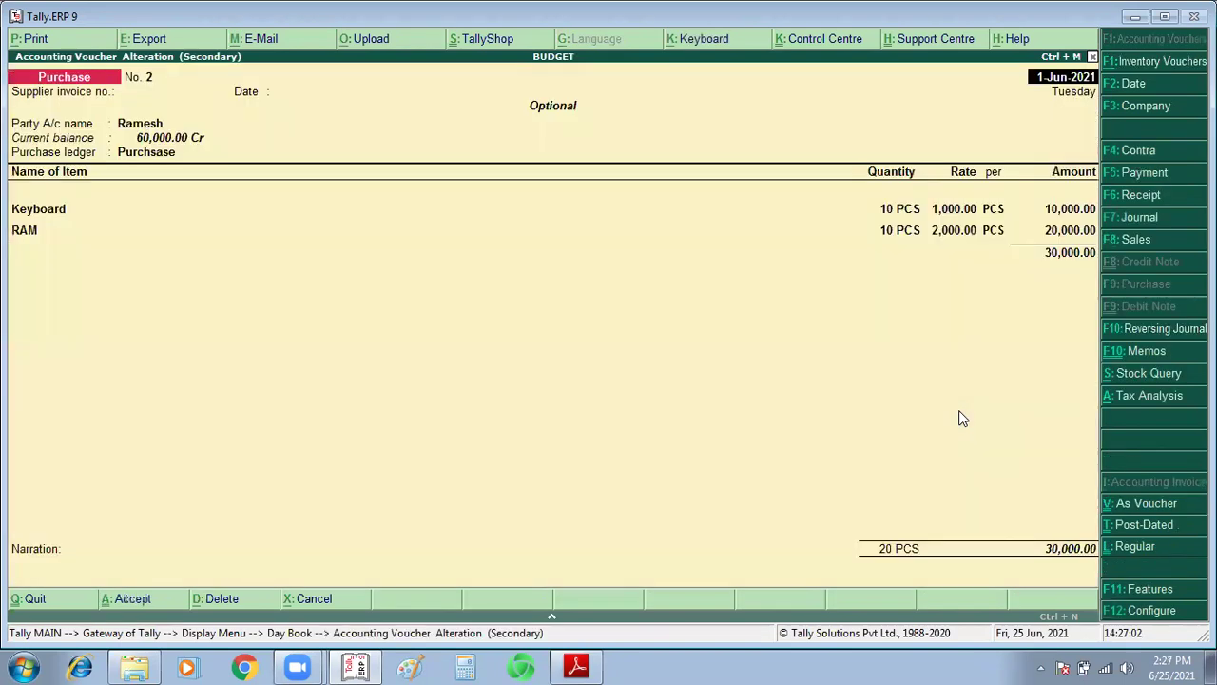
pyautogui.hotkey('ctrl', 'l')
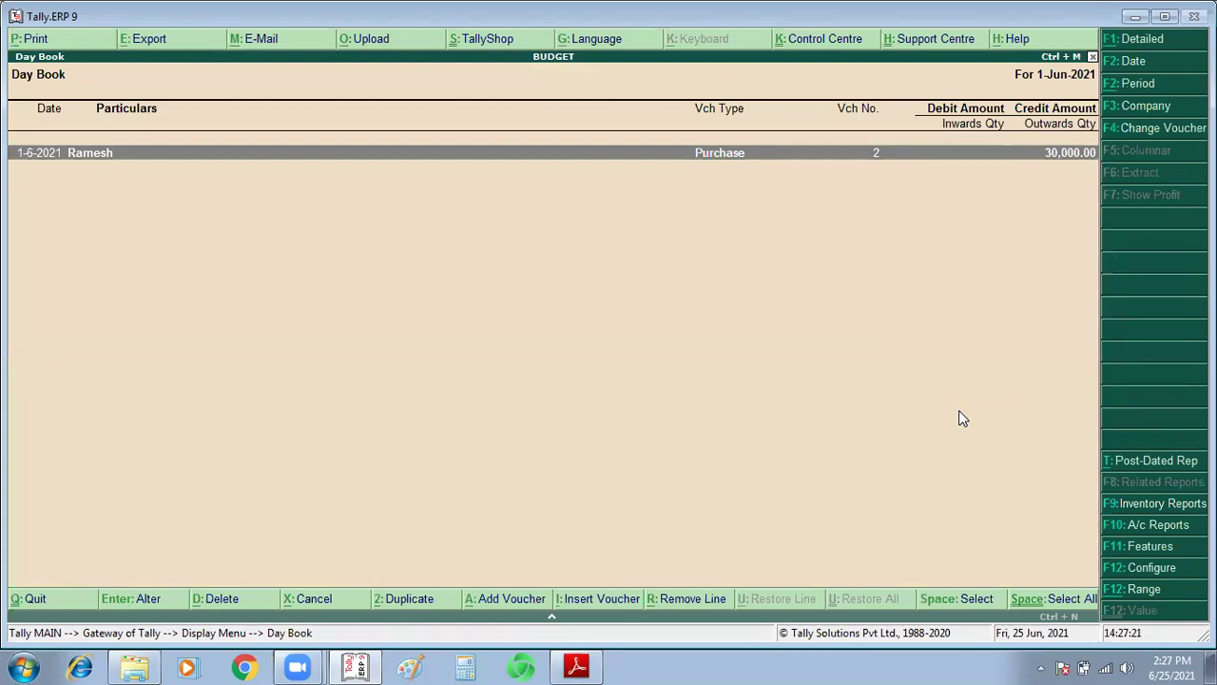
pyautogui.press('Escape')
pyautogui.press('Escape')
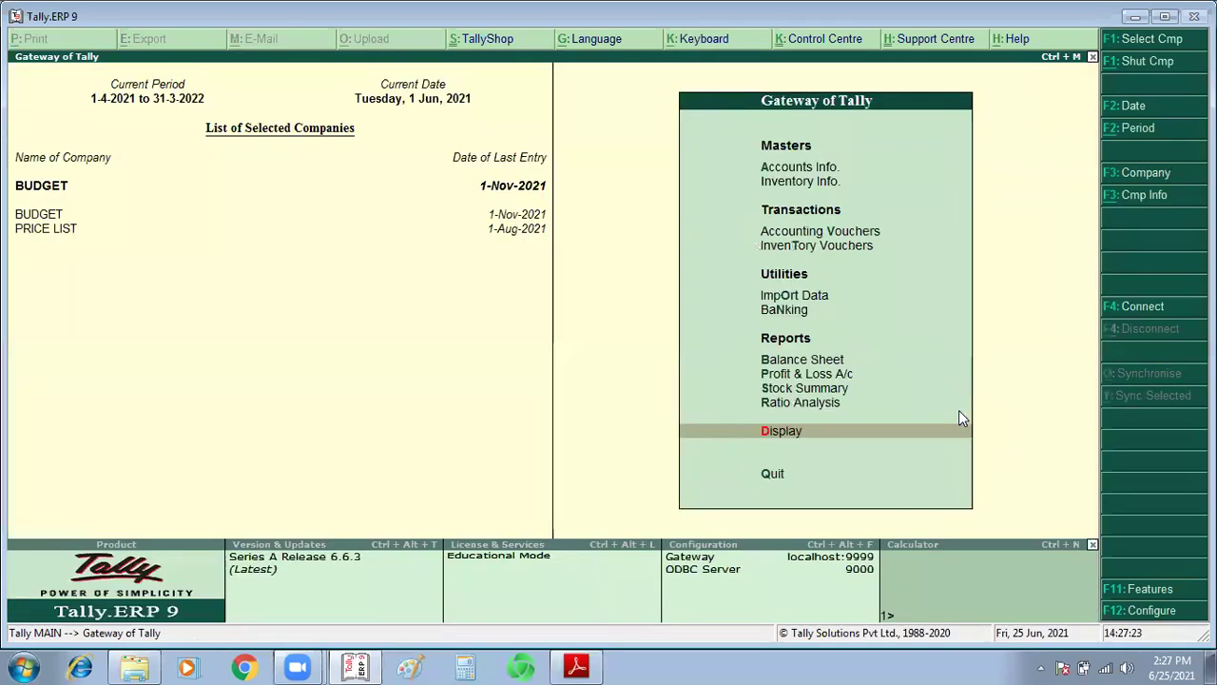
# Reopen the Profit & Loss A/c in detailed view and check the Closing Stock entries for Keyboard and RAM.
pyautogui.press('Up')
pyautogui.press('Up')
pyautogui.press('Up')
pyautogui.press('Down')
pyautogui.press('Down')
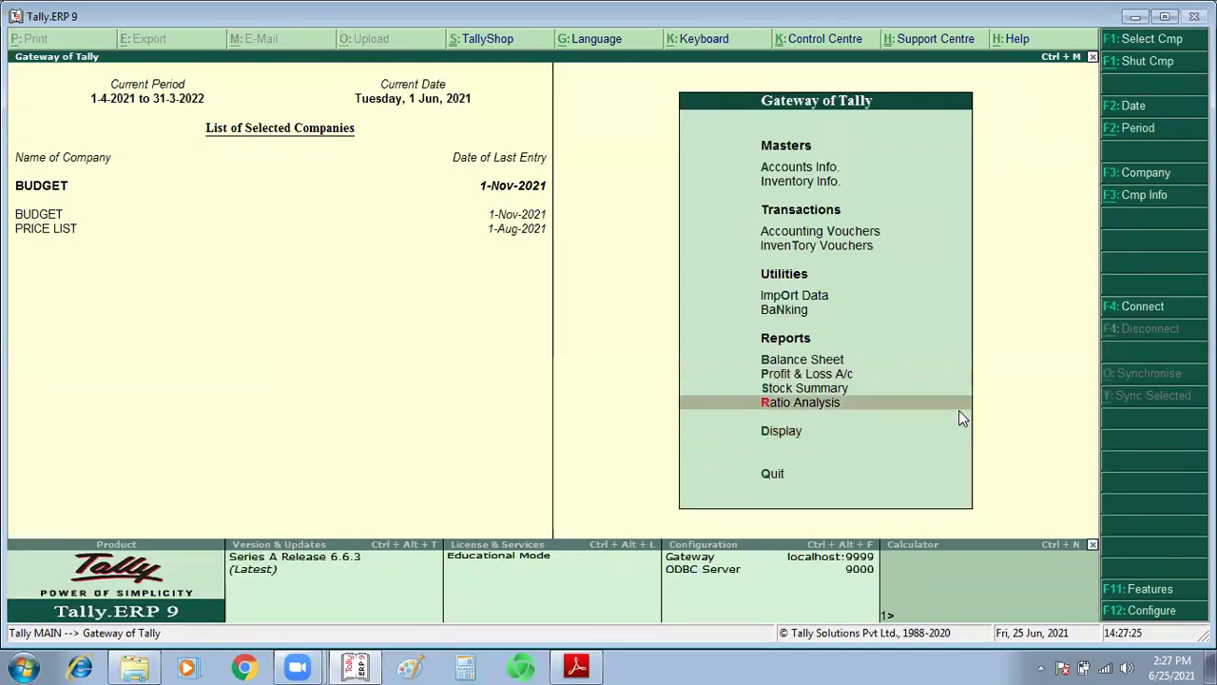
pyautogui.press('Up')
pyautogui.press('Up')
pyautogui.press('Return')
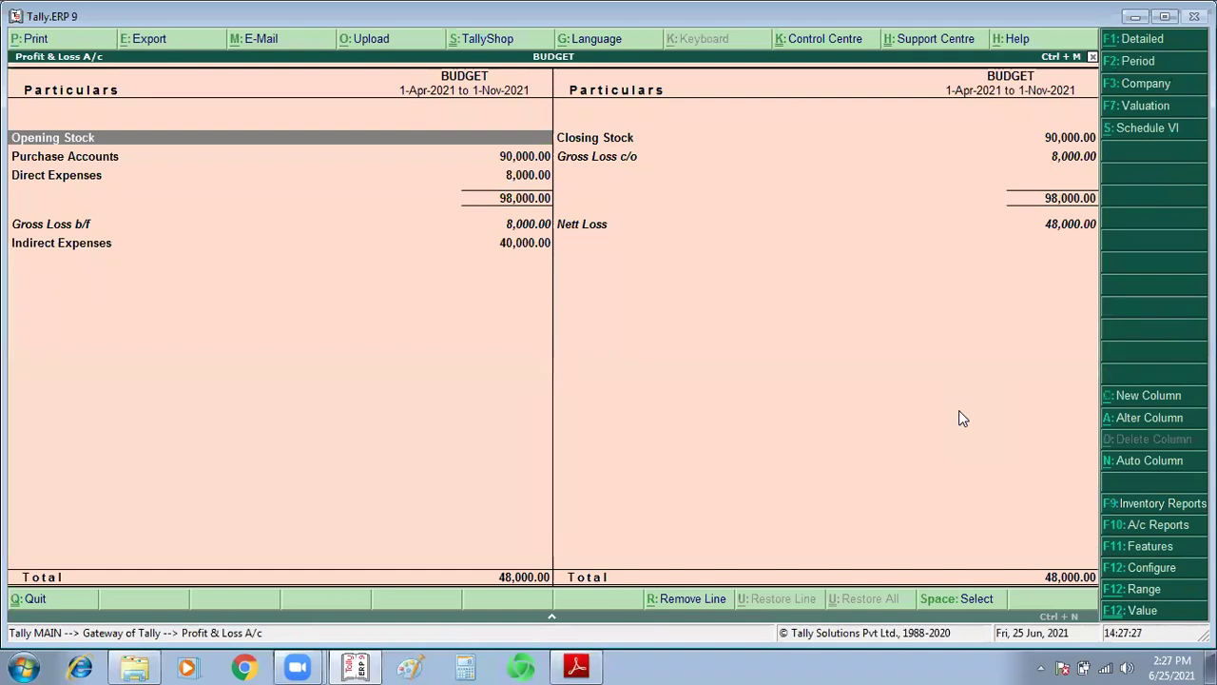
pyautogui.hotkey('alt', 'F1')
pyautogui.press('Down')
pyautogui.press('Right')
pyautogui.press('Down')
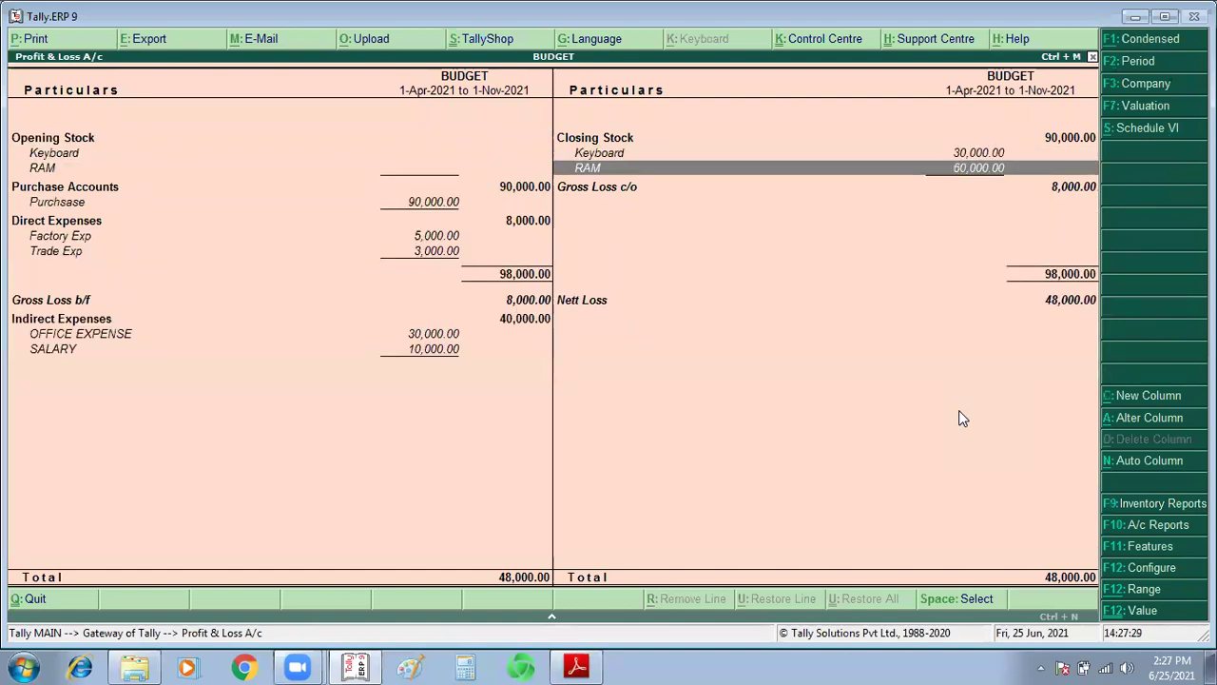
# Open the Purchsase ledger's monthly summary from the Profit & Loss A/c and compare the May and June transactions.
pyautogui.press('Left')
pyautogui.press('Down')
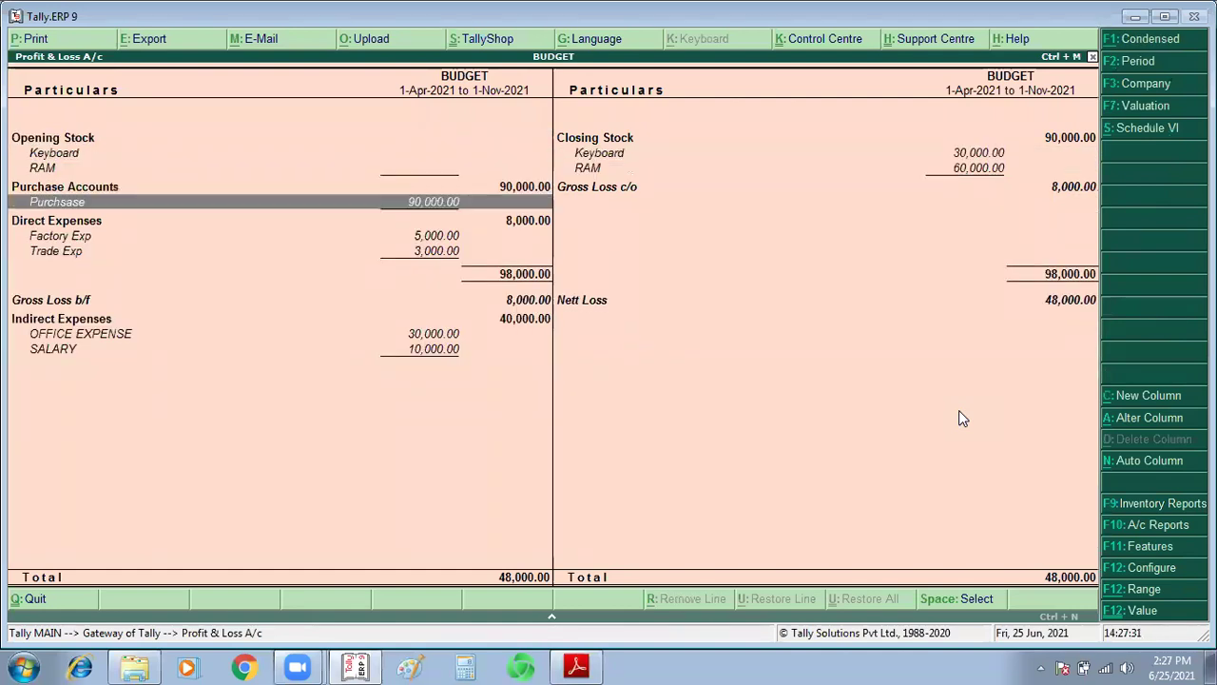
pyautogui.press('Return')
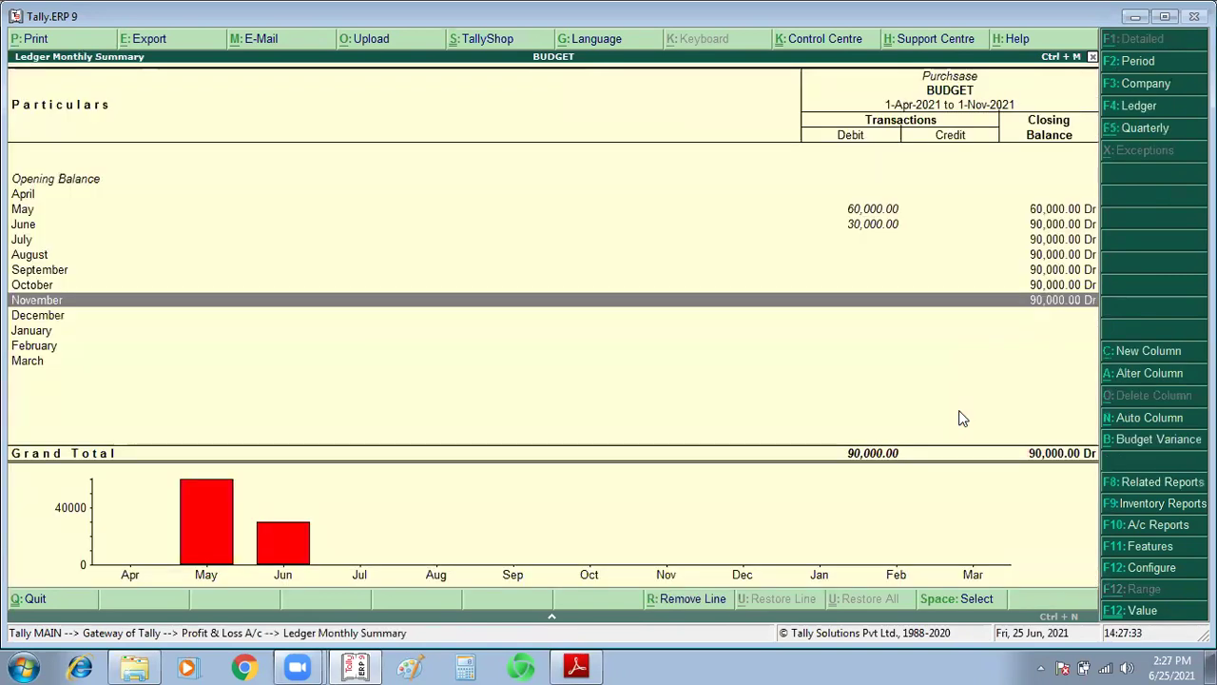
pyautogui.press('Up')
pyautogui.press('Up')
pyautogui.press('Up')
pyautogui.press('Up')
pyautogui.press('Up')
pyautogui.press('Up')
pyautogui.press('Down')
pyautogui.press('Up')
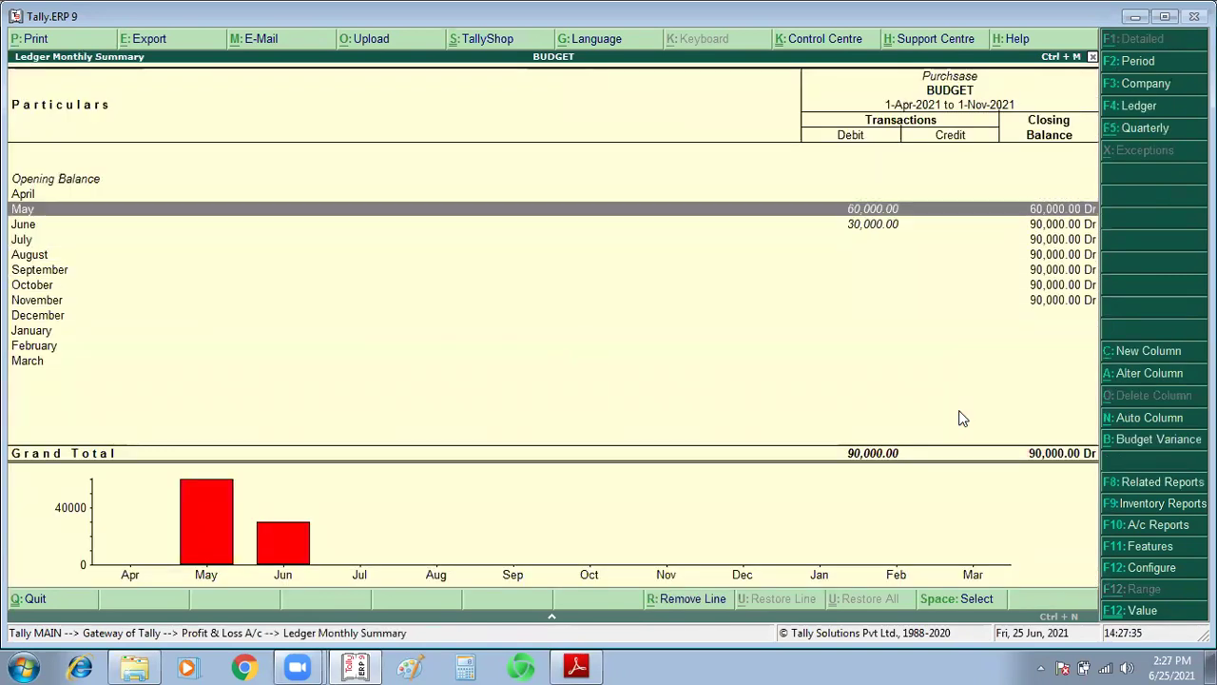
# Inspect the May and June purchase vouchers in the Purchsase ledger and return to the Gateway of Tally.
pyautogui.press('Return')
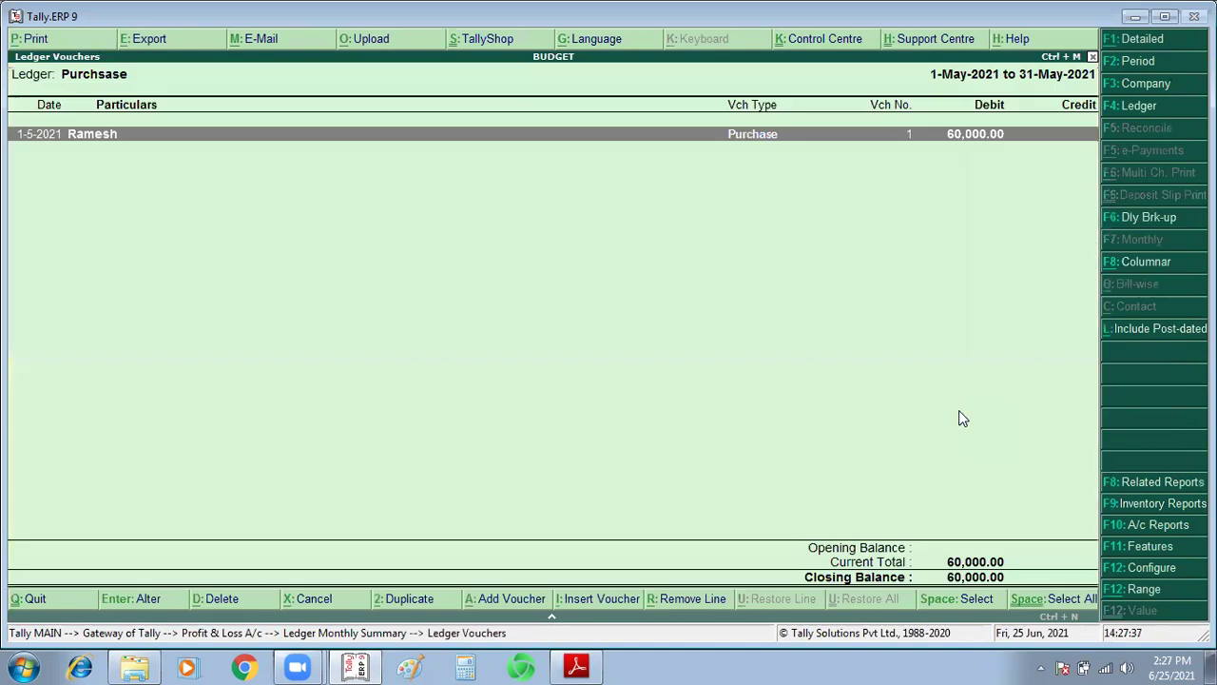
pyautogui.press('Escape')
pyautogui.press('Down')
pyautogui.press('Return')
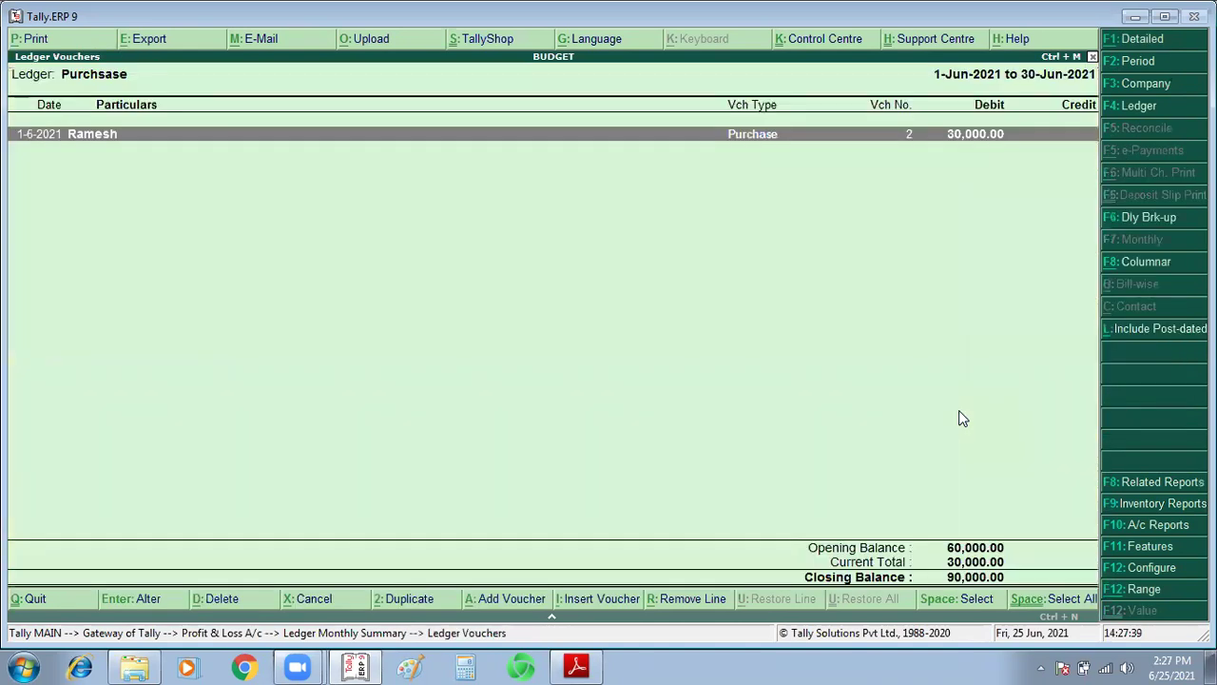
pyautogui.press('Escape')
pyautogui.press('Escape')
pyautogui.press('Escape')
# Open the Balance Sheet in detailed view and drill into Sundry Creditors under Current Liabilities.
pyautogui.press('Up')
pyautogui.press('Return')
pyautogui.press('Down')
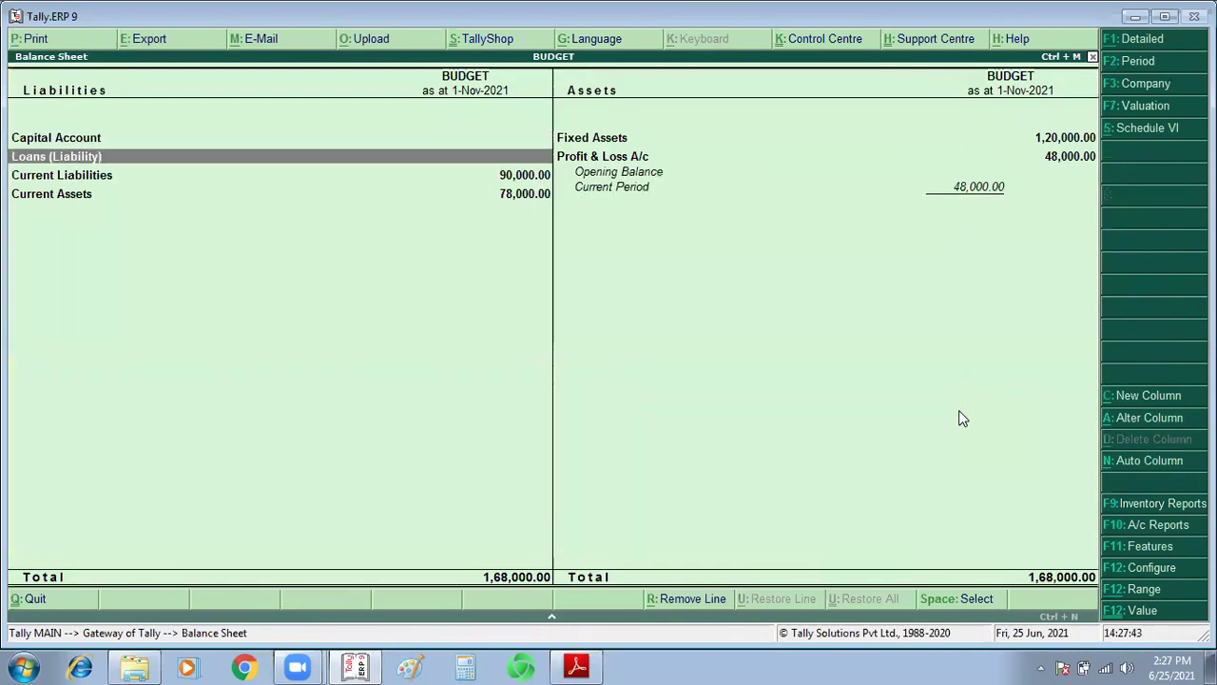
pyautogui.hotkey('alt', 'F1')
pyautogui.press('Down')
pyautogui.press('Down')
pyautogui.press('Return')
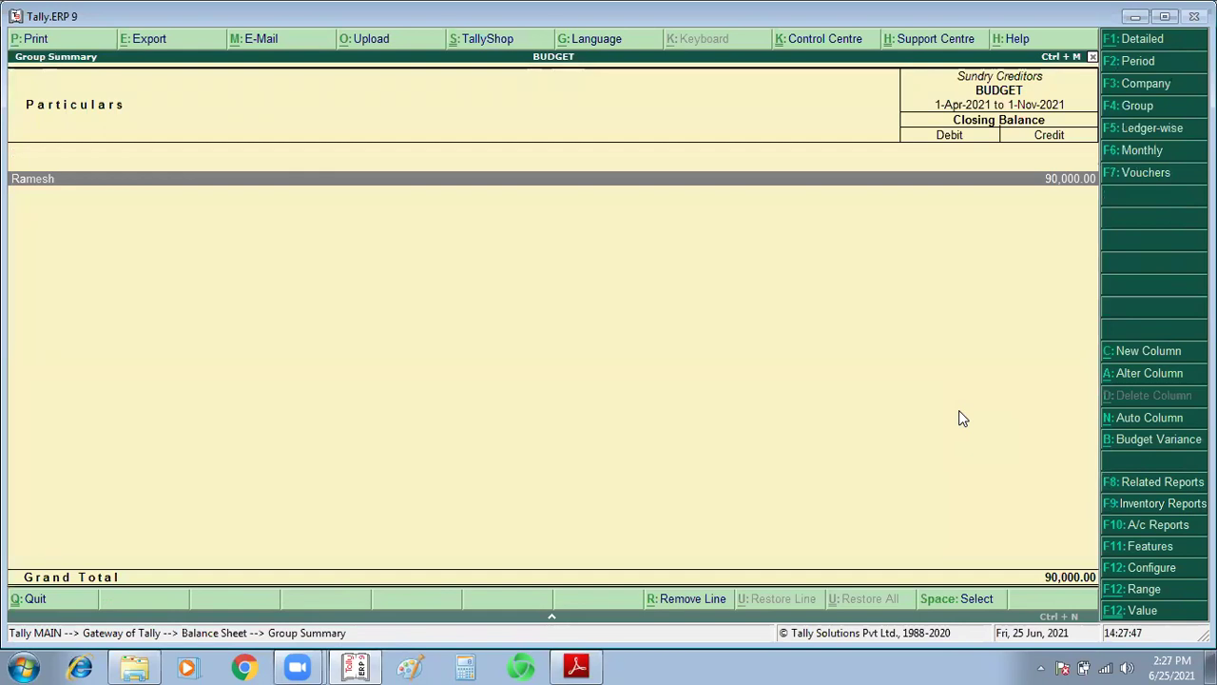
# Check the creditor's ledger monthly summary for the May and June transactions, and return to the Gateway of Tally.
pyautogui.press('Return')
pyautogui.press('Up')
pyautogui.press('Up')
pyautogui.press('Up')
pyautogui.press('Up')
pyautogui.press('Up')
pyautogui.press('Up')
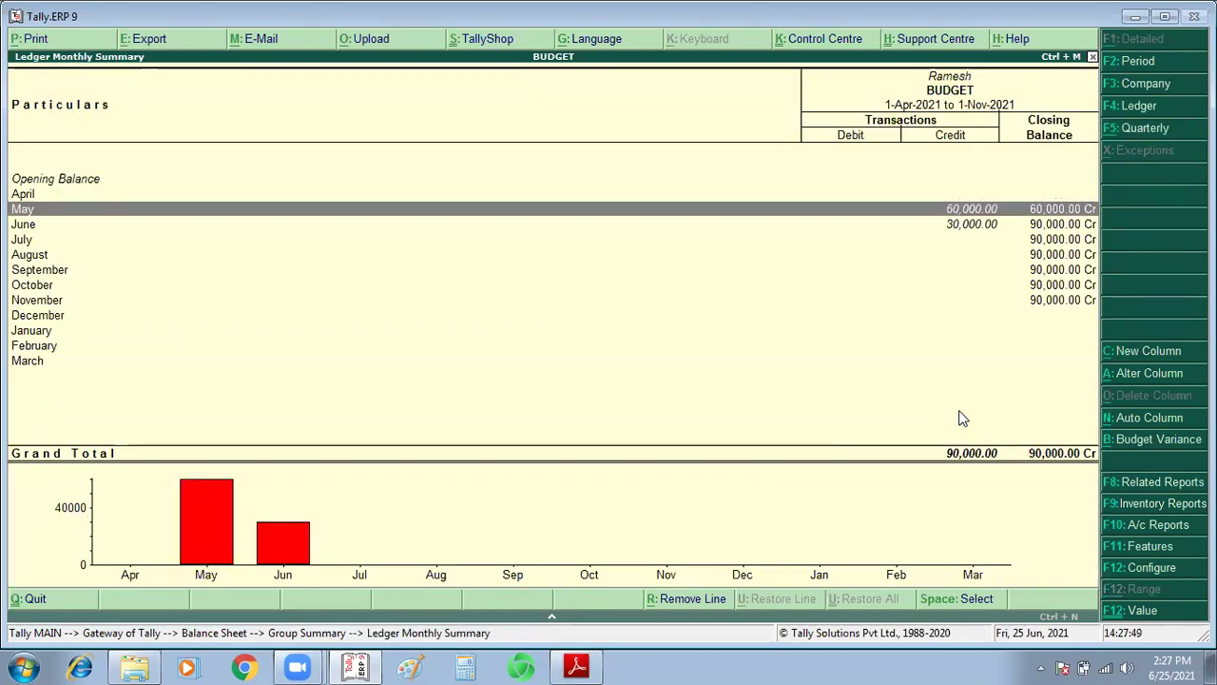
pyautogui.press('Escape')
pyautogui.press('Escape')
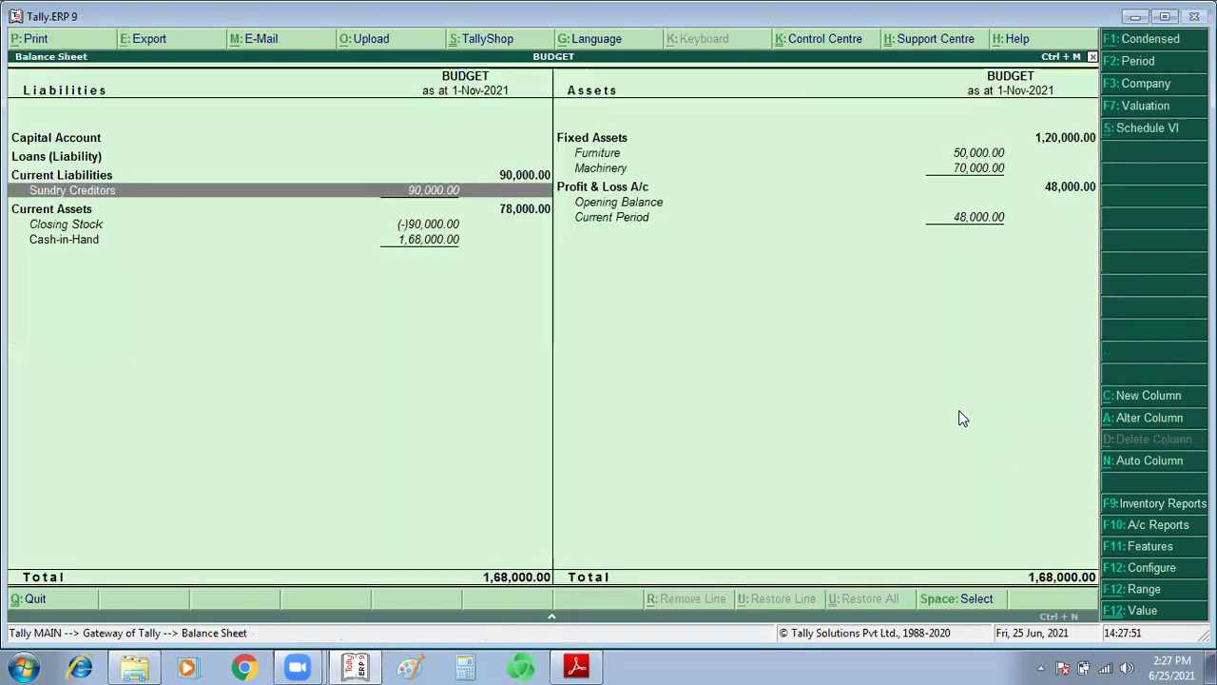
pyautogui.press('Escape')
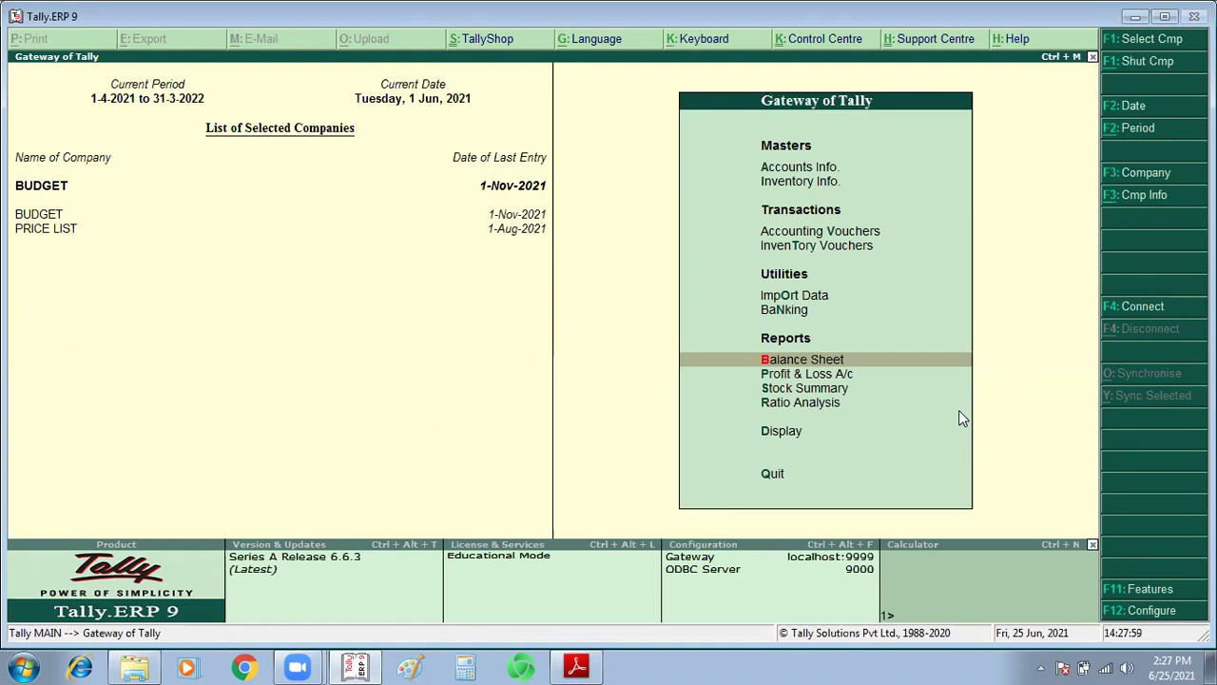
# Switch to advance tally.pdf in Adobe Reader and read Session 10 items 5 and 6 on the regular and optional sales vouchers.
pyautogui.hotkey('alt', 'Tab')
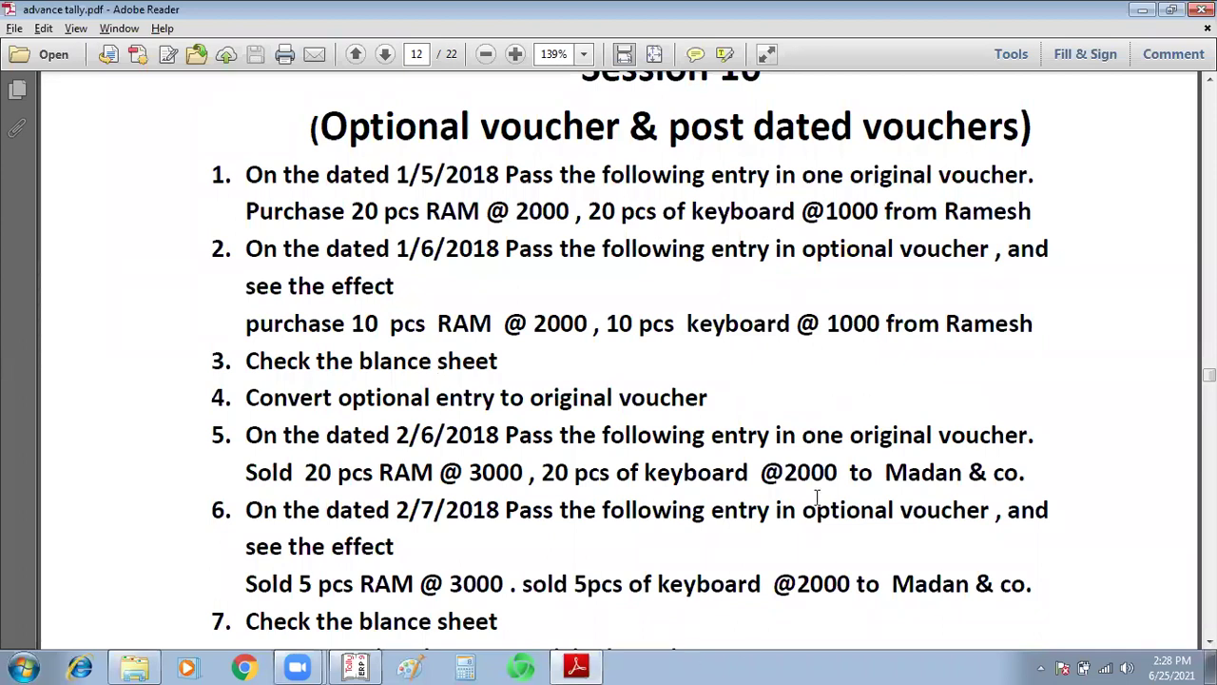
pyautogui.scroll(-2, 822, 428)
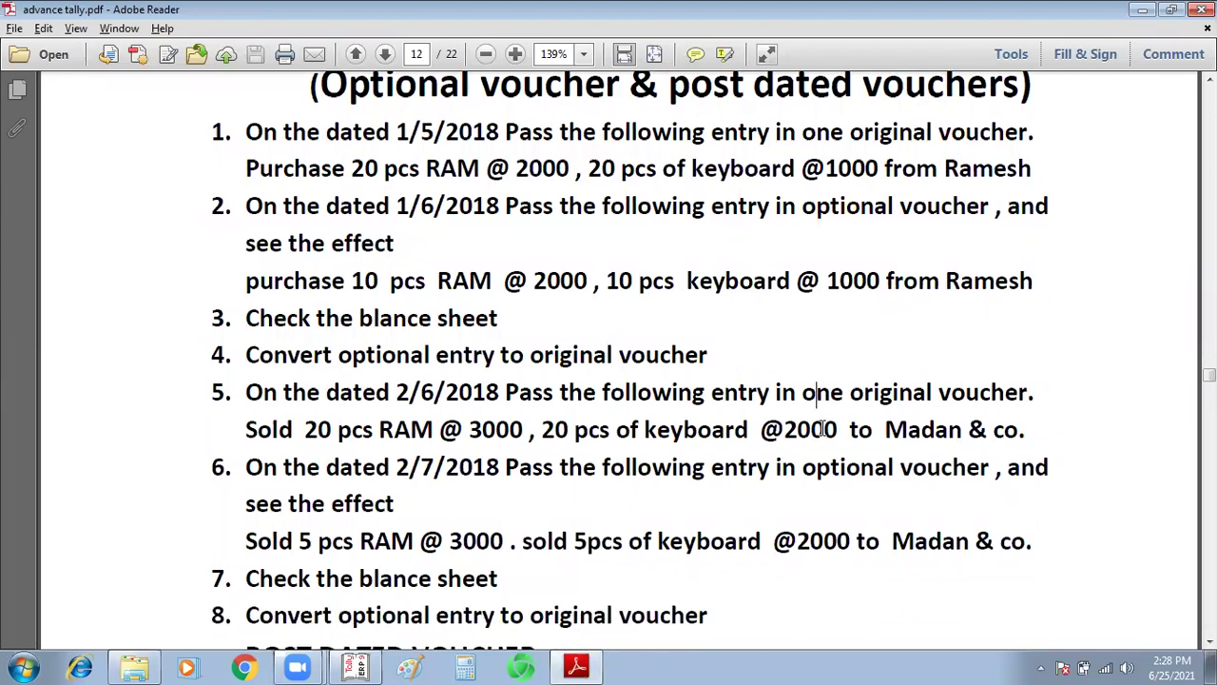
pyautogui.moveTo(245, 386); pyautogui.dragTo(332, 386)
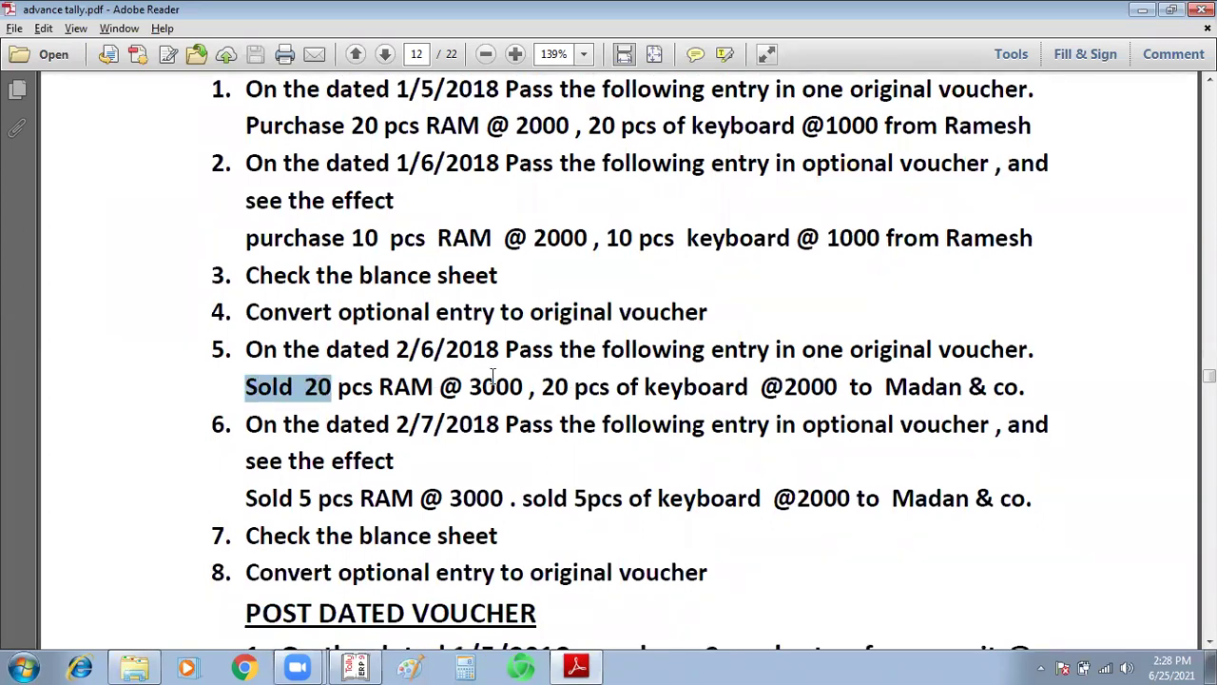
pyautogui.scroll(-1, 544, 397)
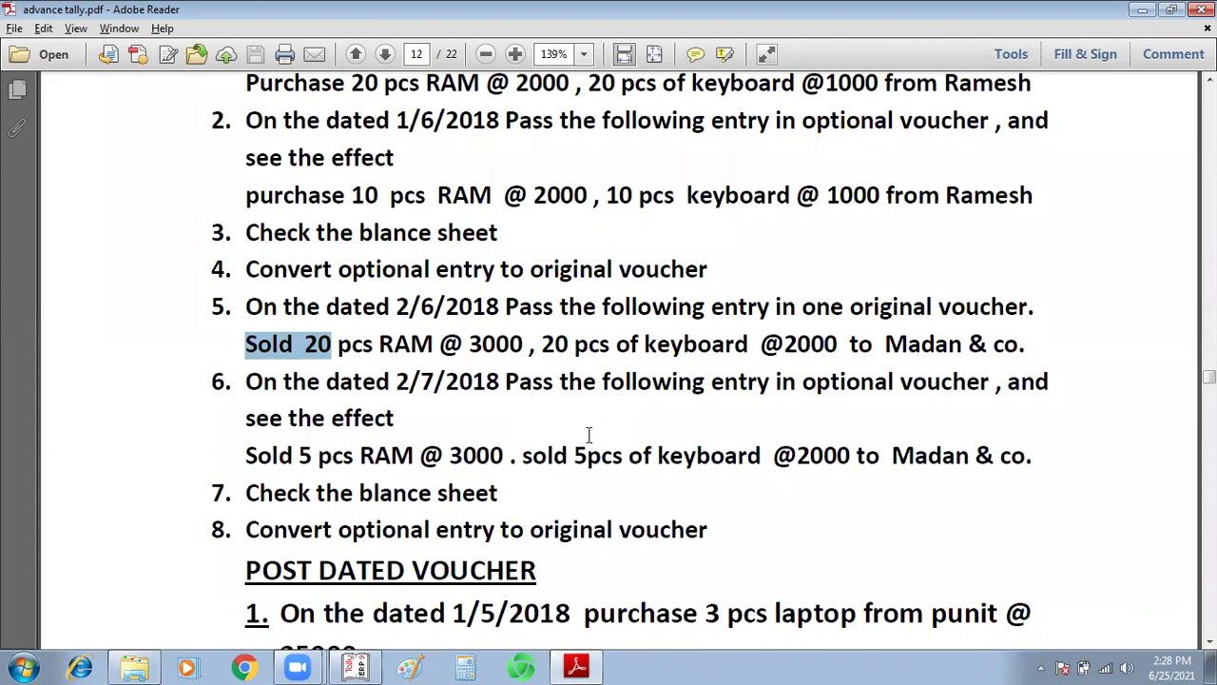
pyautogui.moveTo(815, 385); pyautogui.dragTo(848, 386)
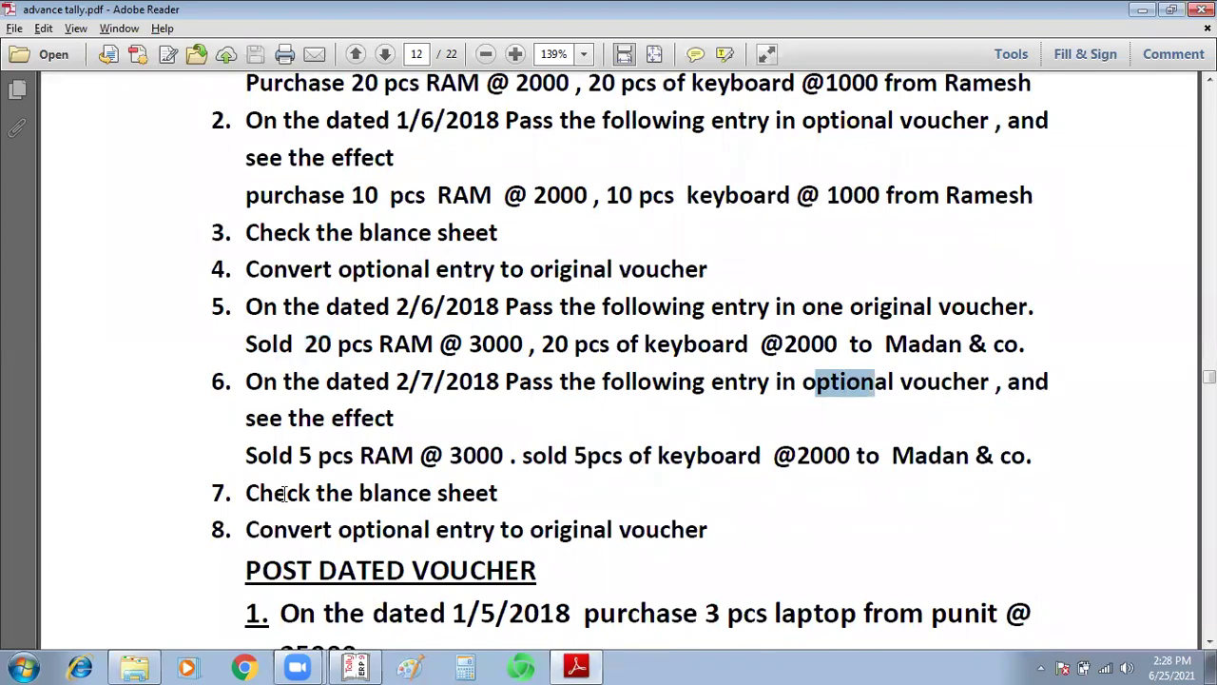
pyautogui.moveTo(246, 456); pyautogui.dragTo(390, 459)
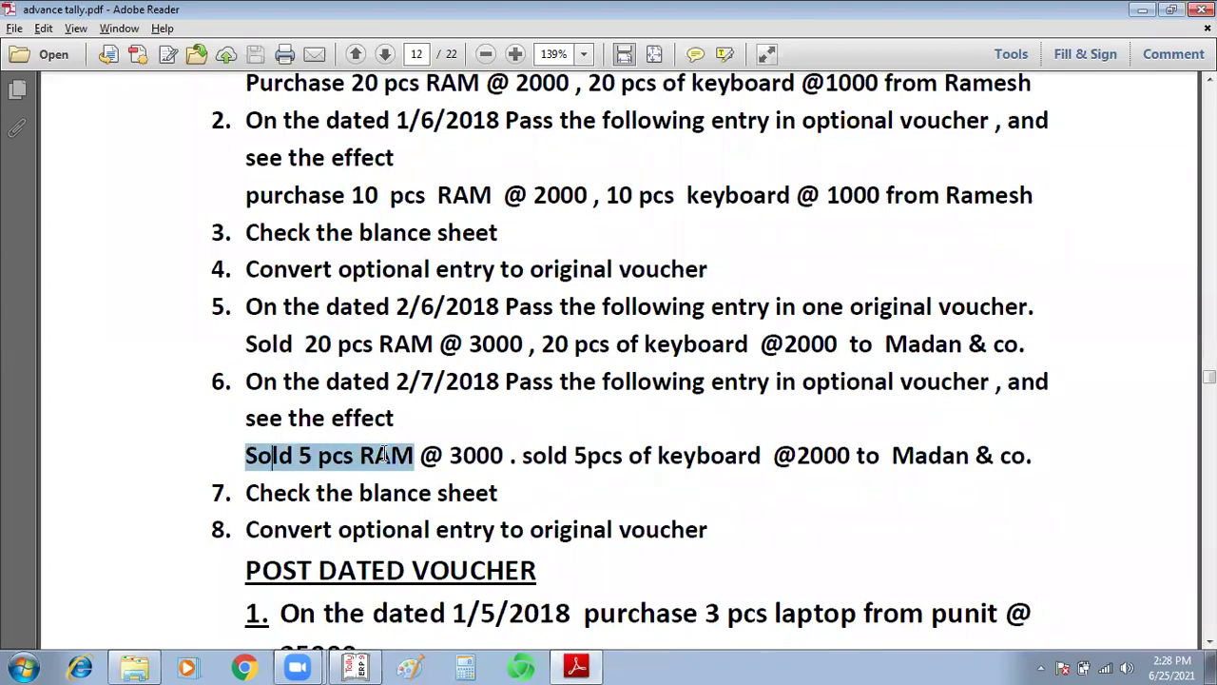
pyautogui.scroll(-2, 390, 459)
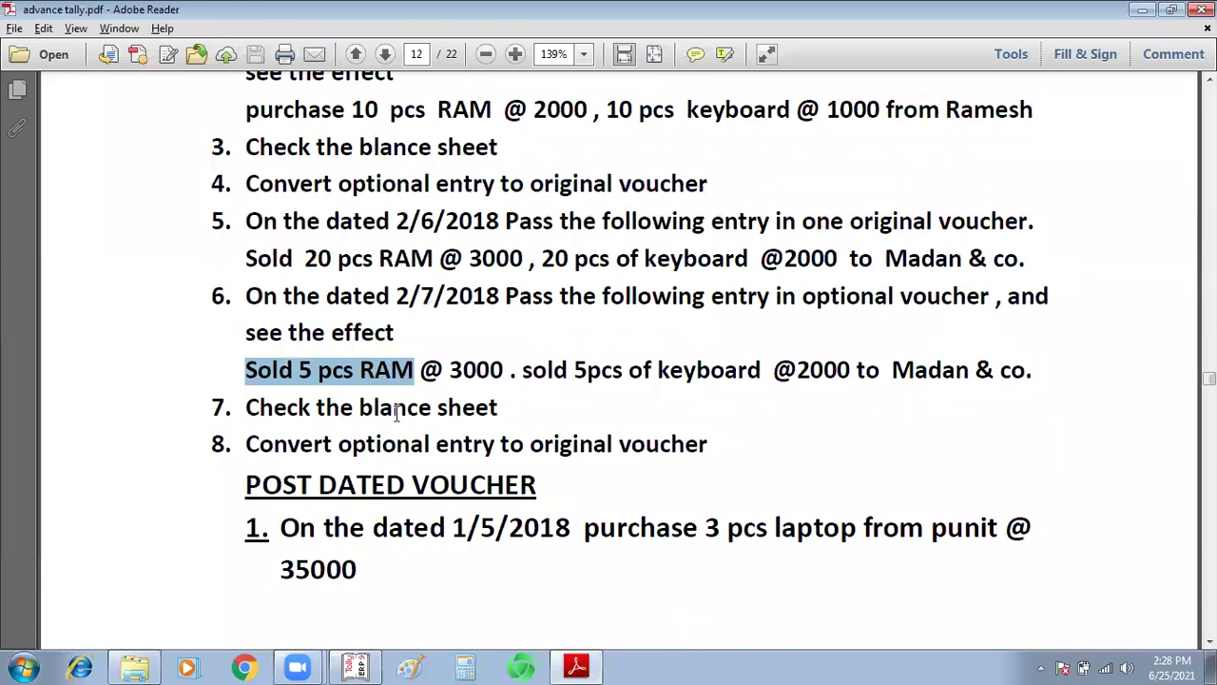
# Read Session 10 items 7 and 8 and the first tasks of the Post Dated Voucher section.
pyautogui.scroll(-2, 406, 407)
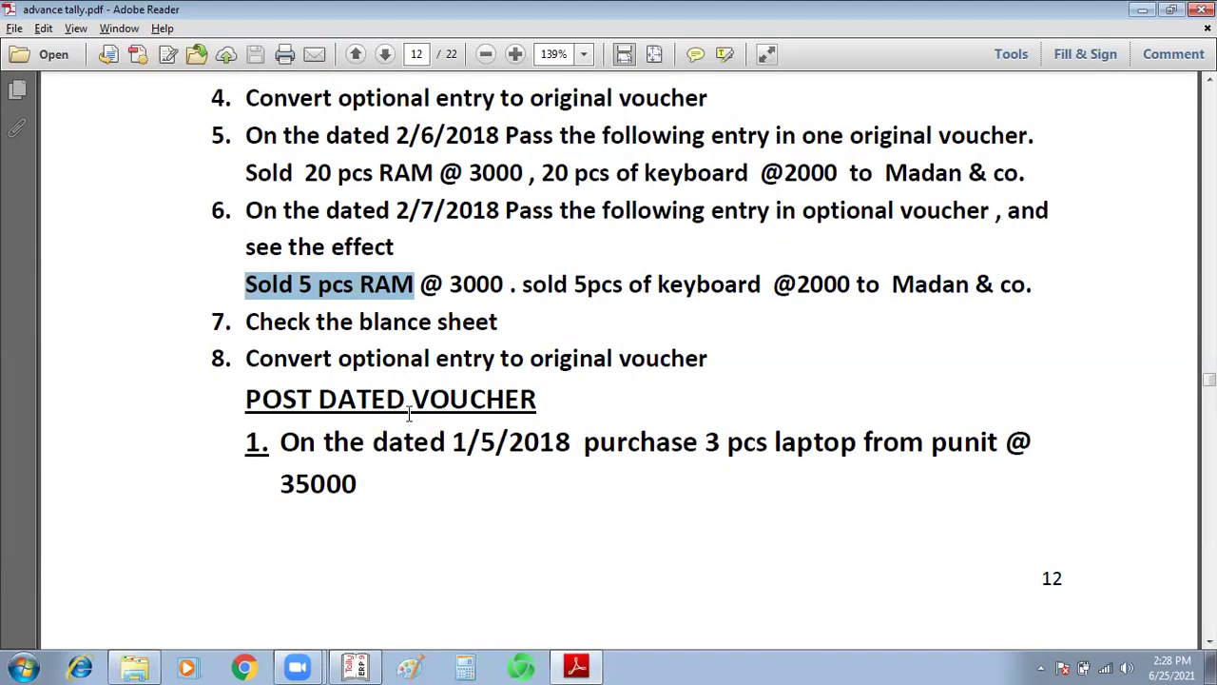
pyautogui.scroll(-2, 409, 412)
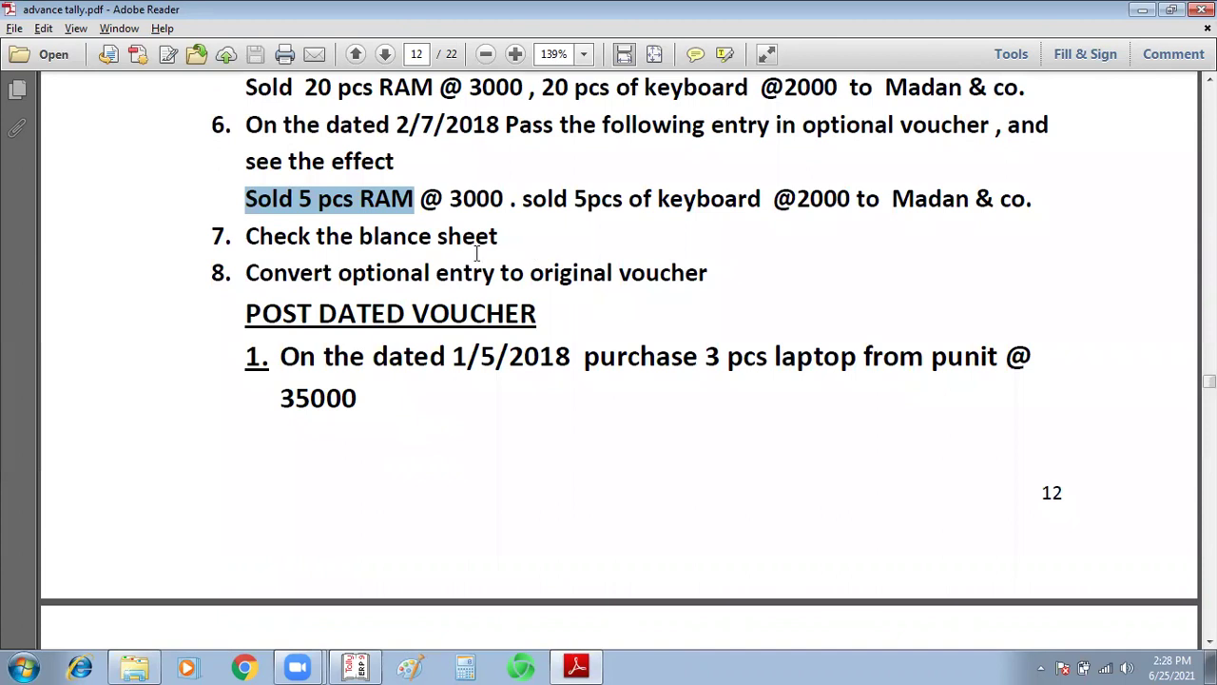
pyautogui.scroll(-1, 420, 257)
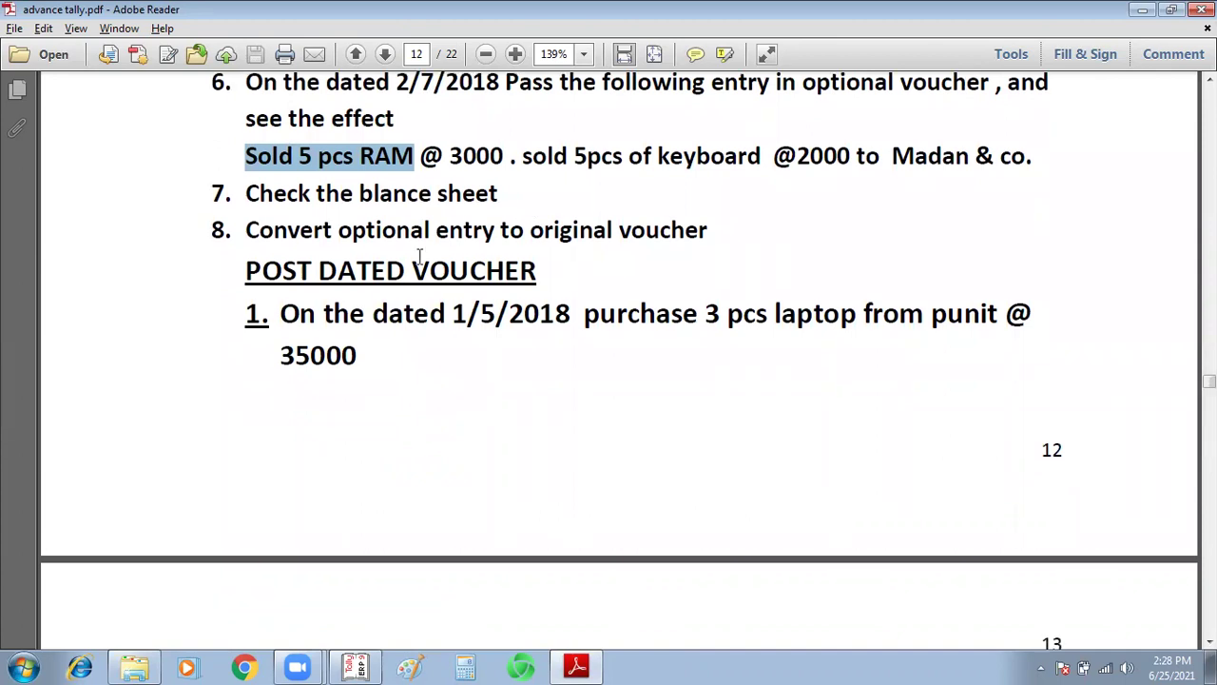
pyautogui.click(420, 195)
pyautogui.scroll(-1, 406, 249)
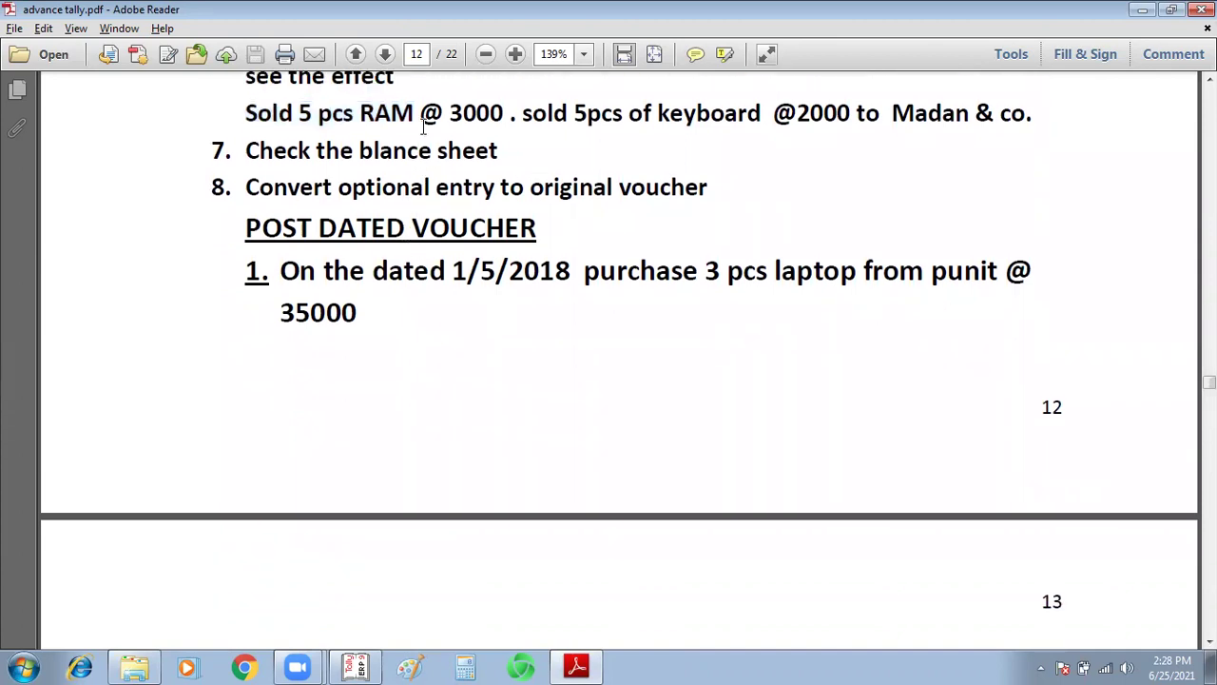
pyautogui.scroll(-1, 373, 142)
pyautogui.scroll(-1, 371, 157)
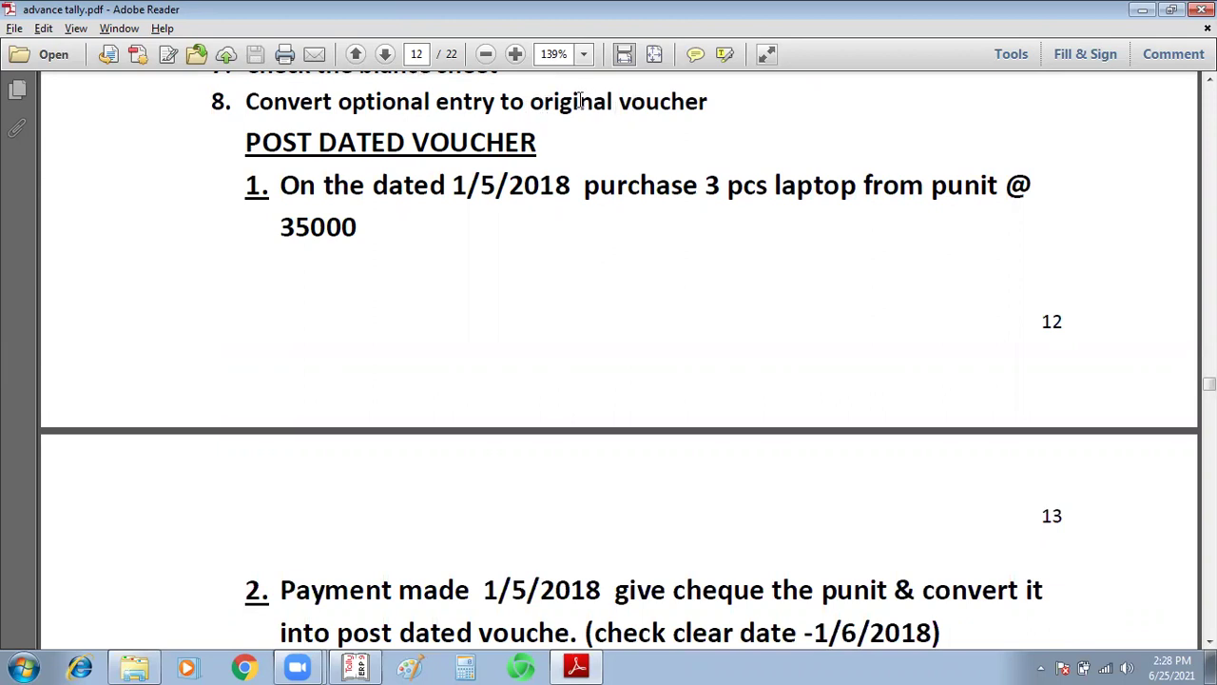
pyautogui.scroll(1, 578, 105)
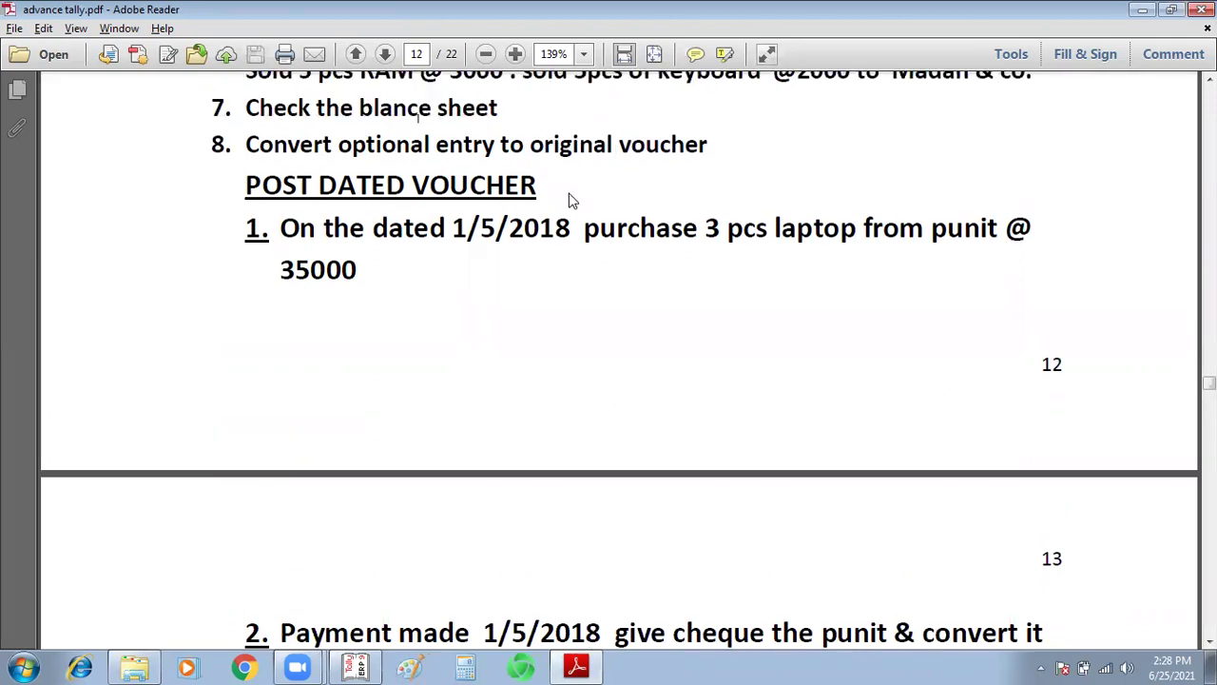
# Go back to the Session 10 heading and review the exercise again down to the Post Dated Voucher section.
pyautogui.scroll(15, 571, 200)
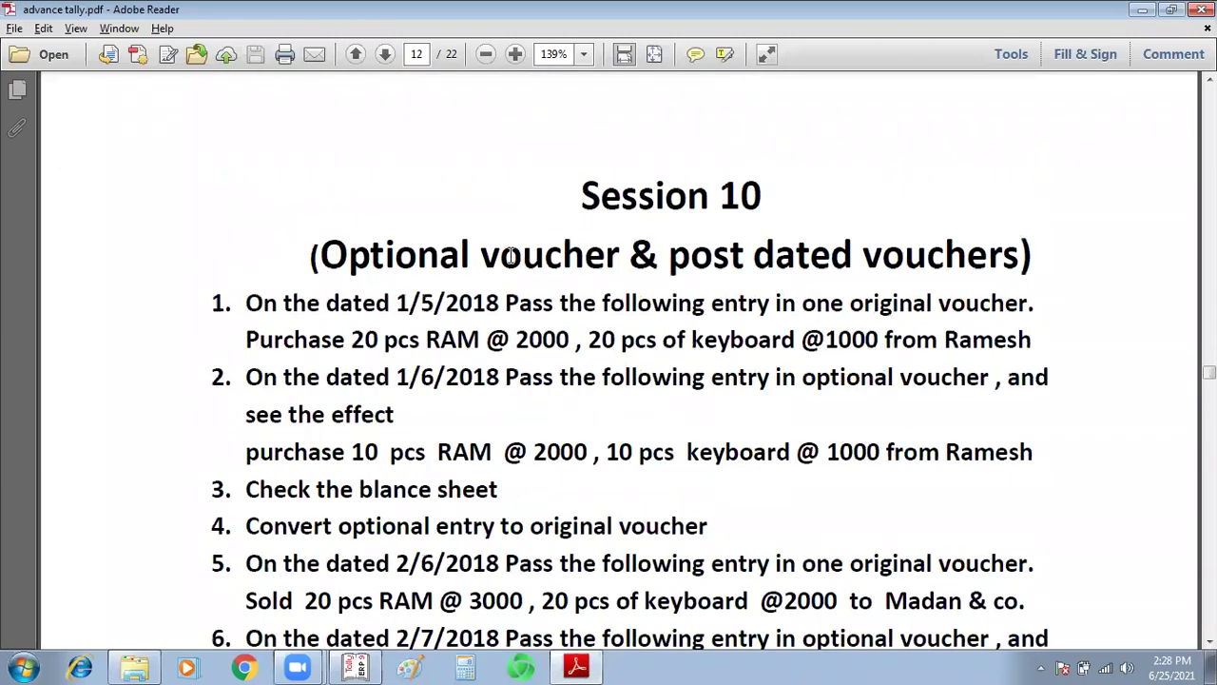
pyautogui.scroll(-3, 510, 255)
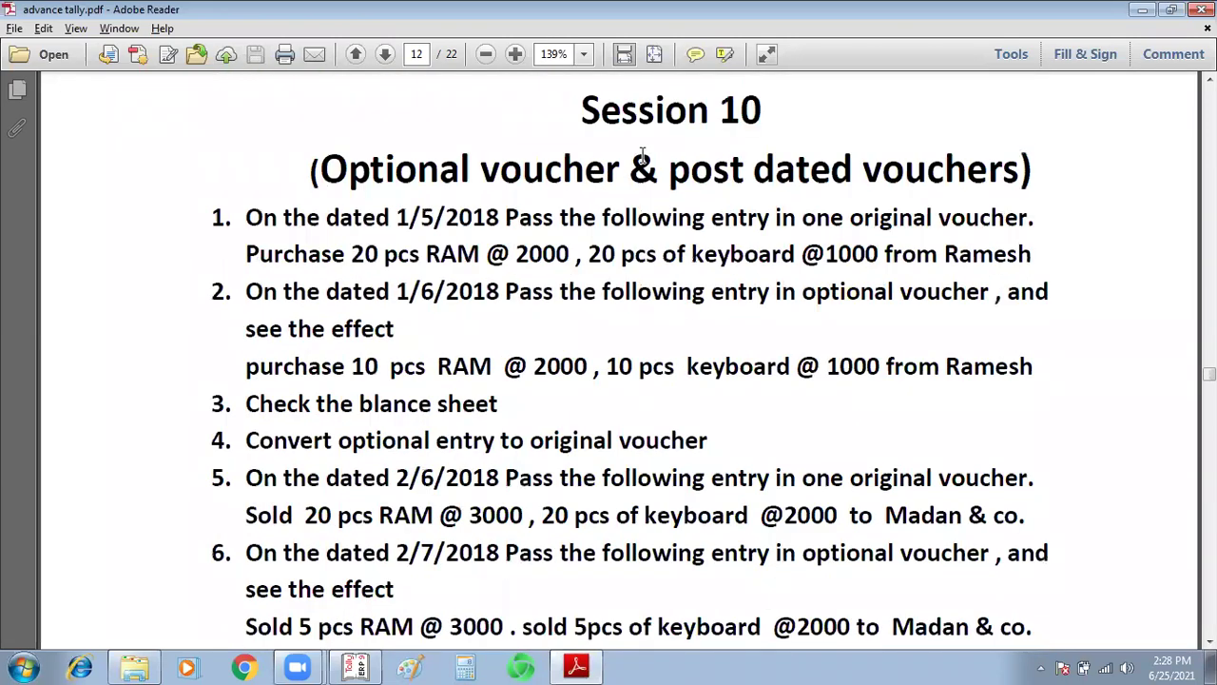
pyautogui.scroll(1, 761, 142)
pyautogui.scroll(-6, 777, 172)
pyautogui.scroll(-2, 776, 172)
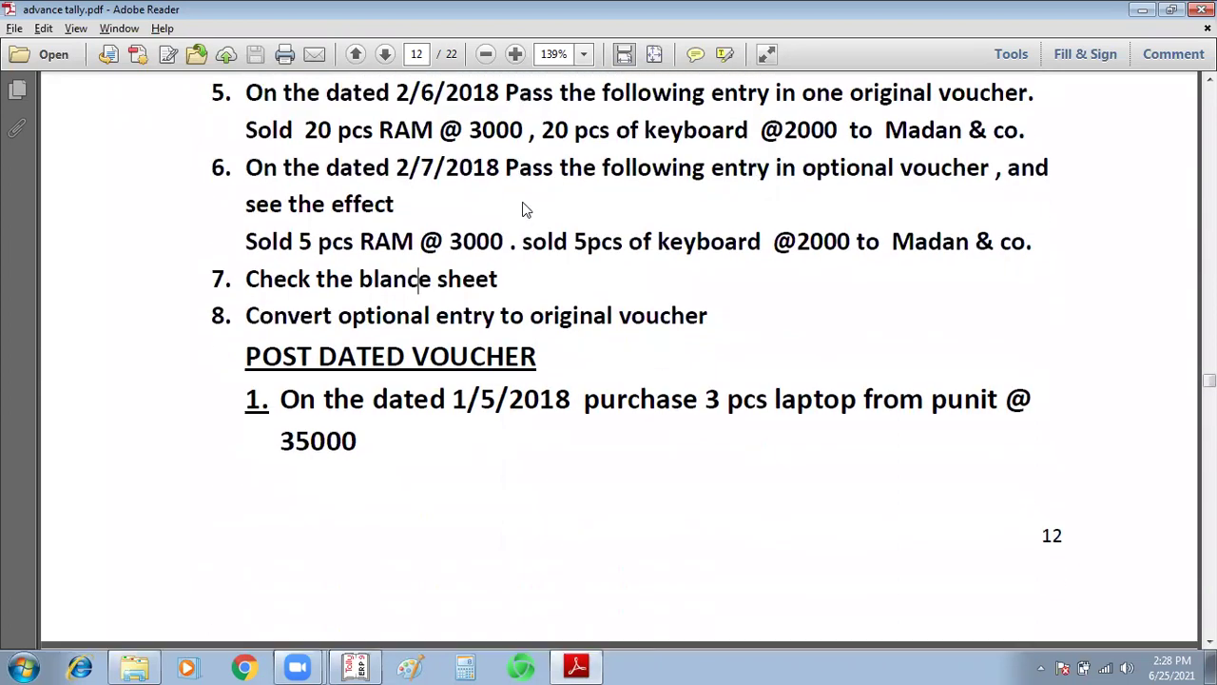
pyautogui.scroll(-1, 400, 306)
pyautogui.scroll(-2, 401, 307)
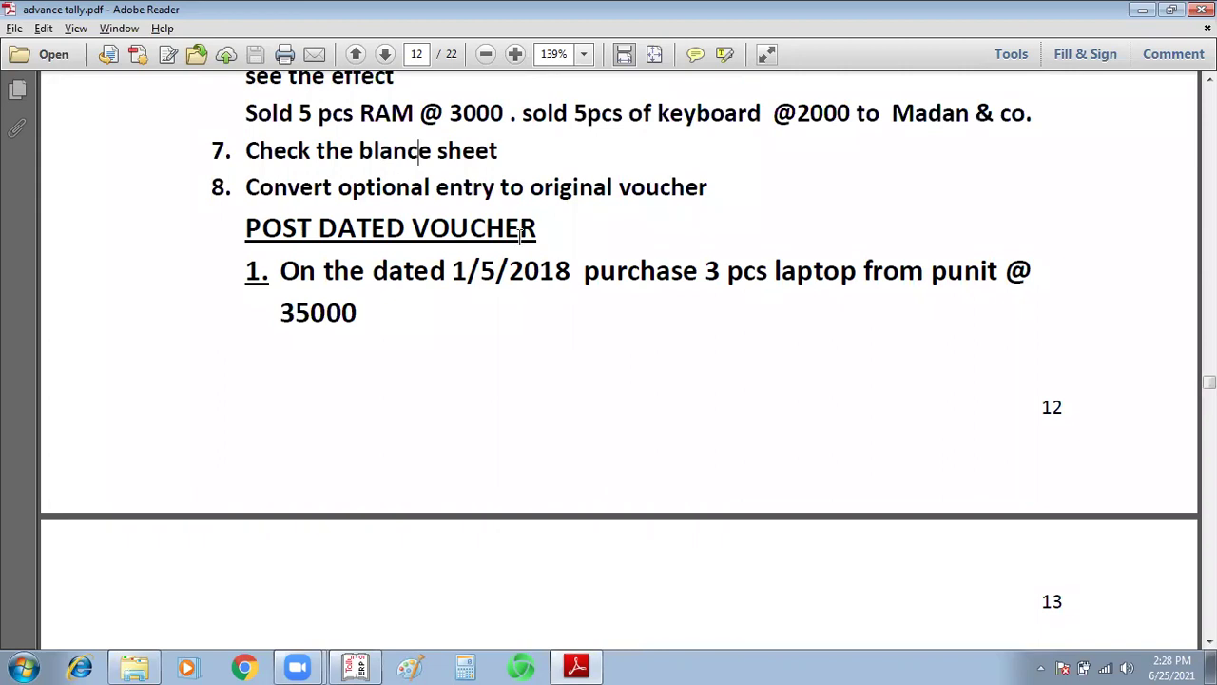
pyautogui.scroll(-1, 518, 230)
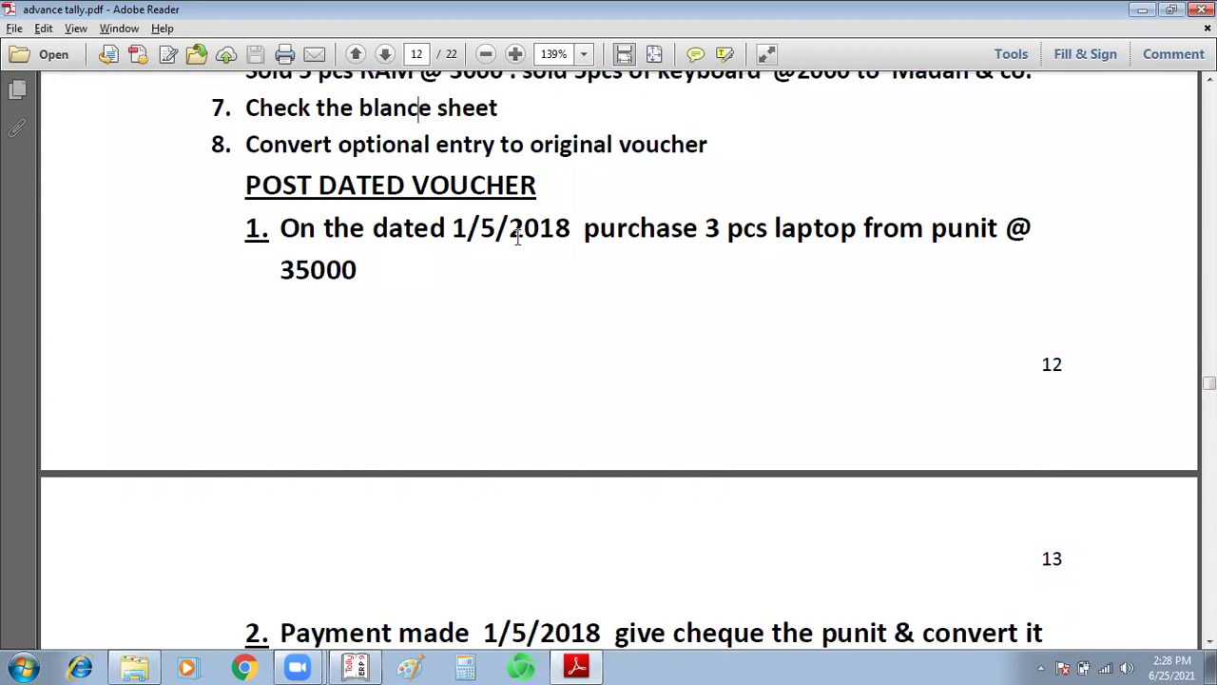